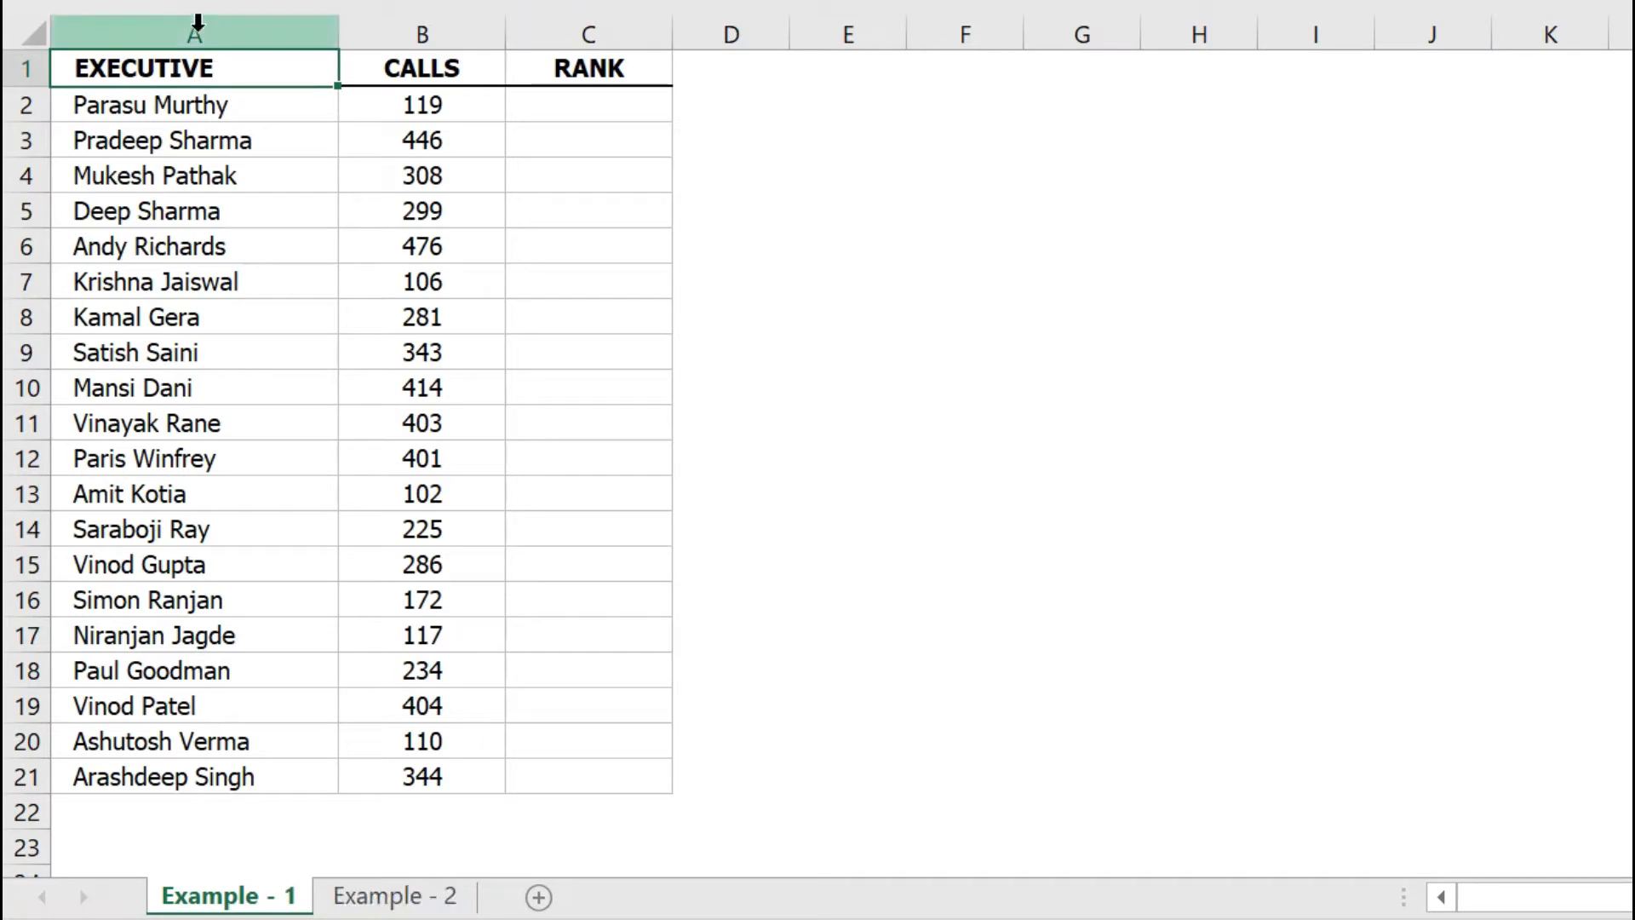
Examine the executive and calls columns on sheet Example - 1 and the programmer and errors columns on Example - 2, along with their rank columns.
{"action": "left_click", "coordinate": [197, 24]}
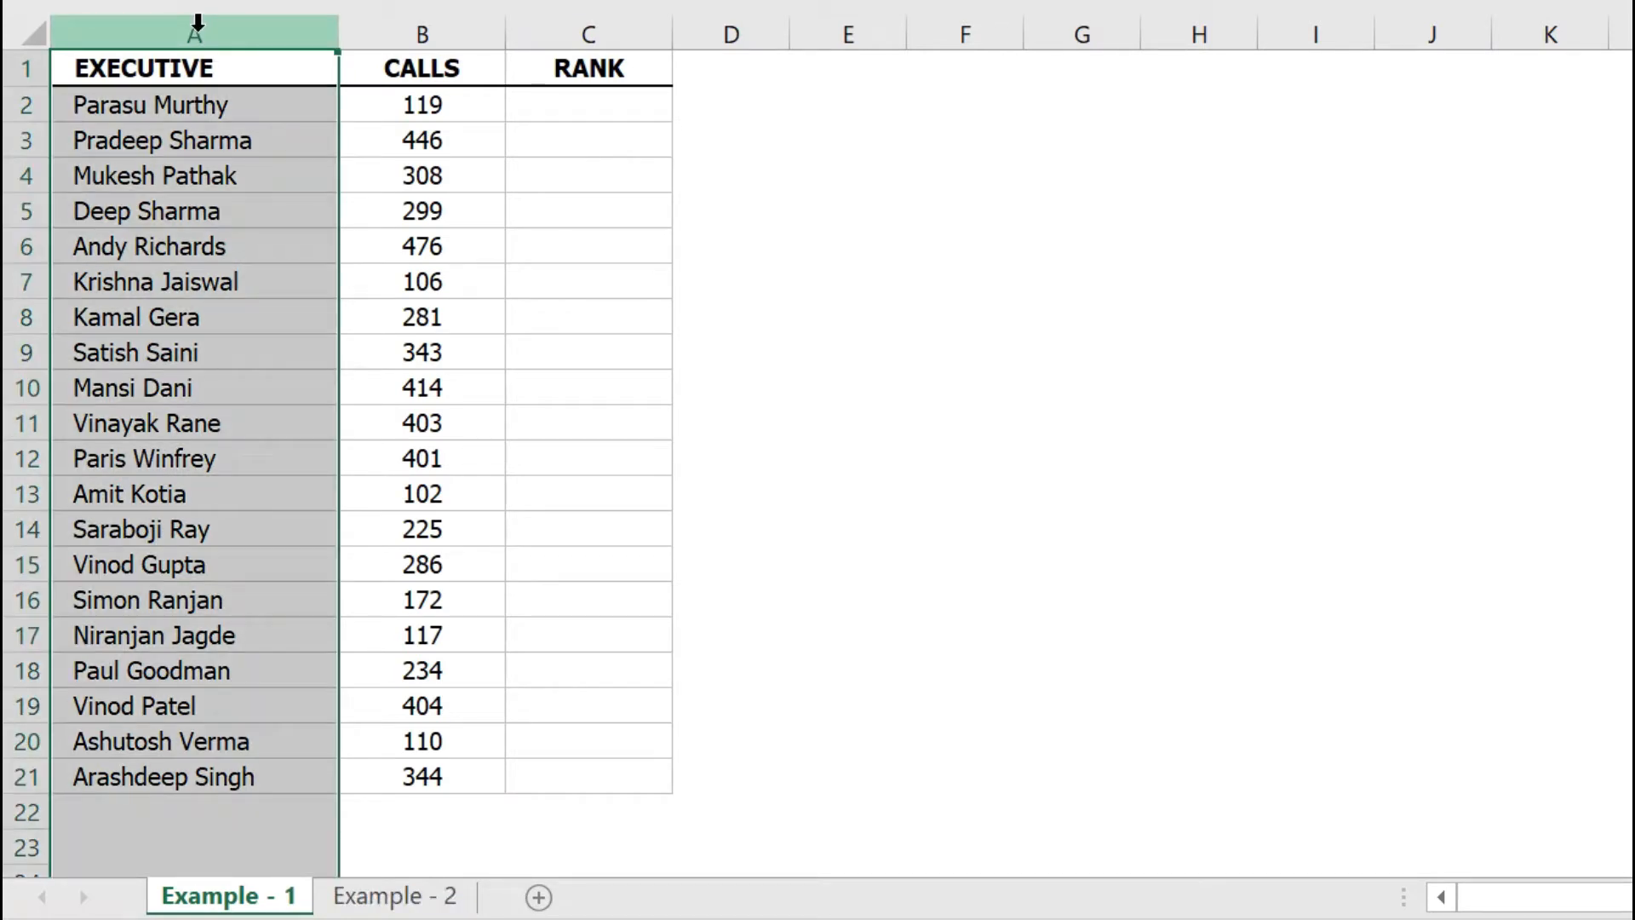
{"action": "left_click", "coordinate": [417, 23]}
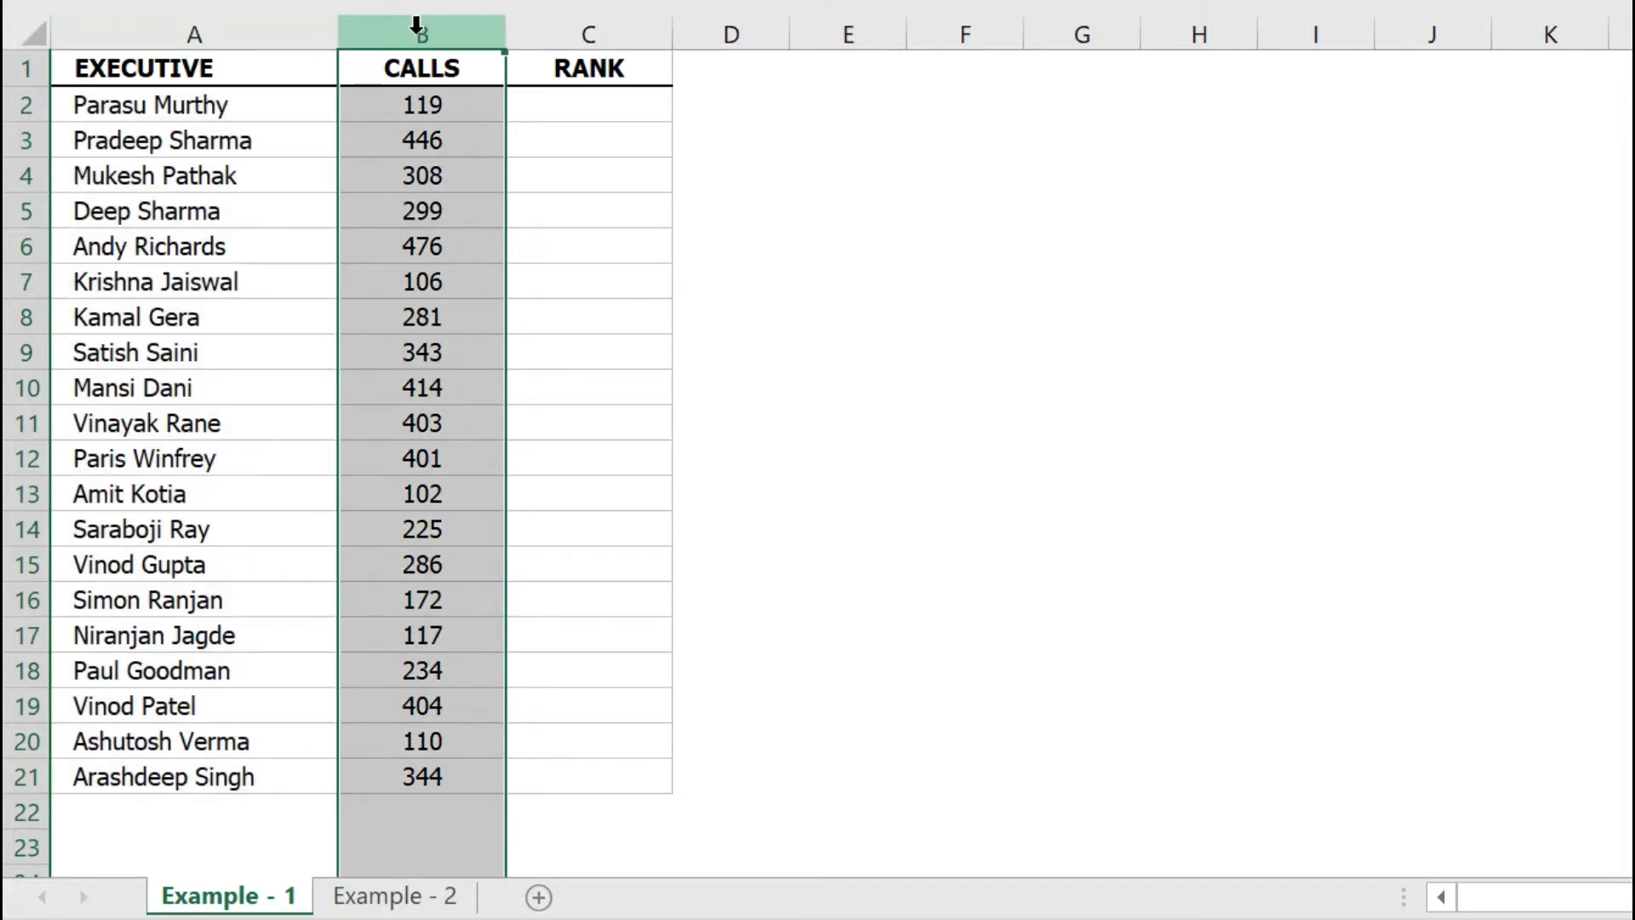
{"action": "left_click", "coordinate": [430, 100]}
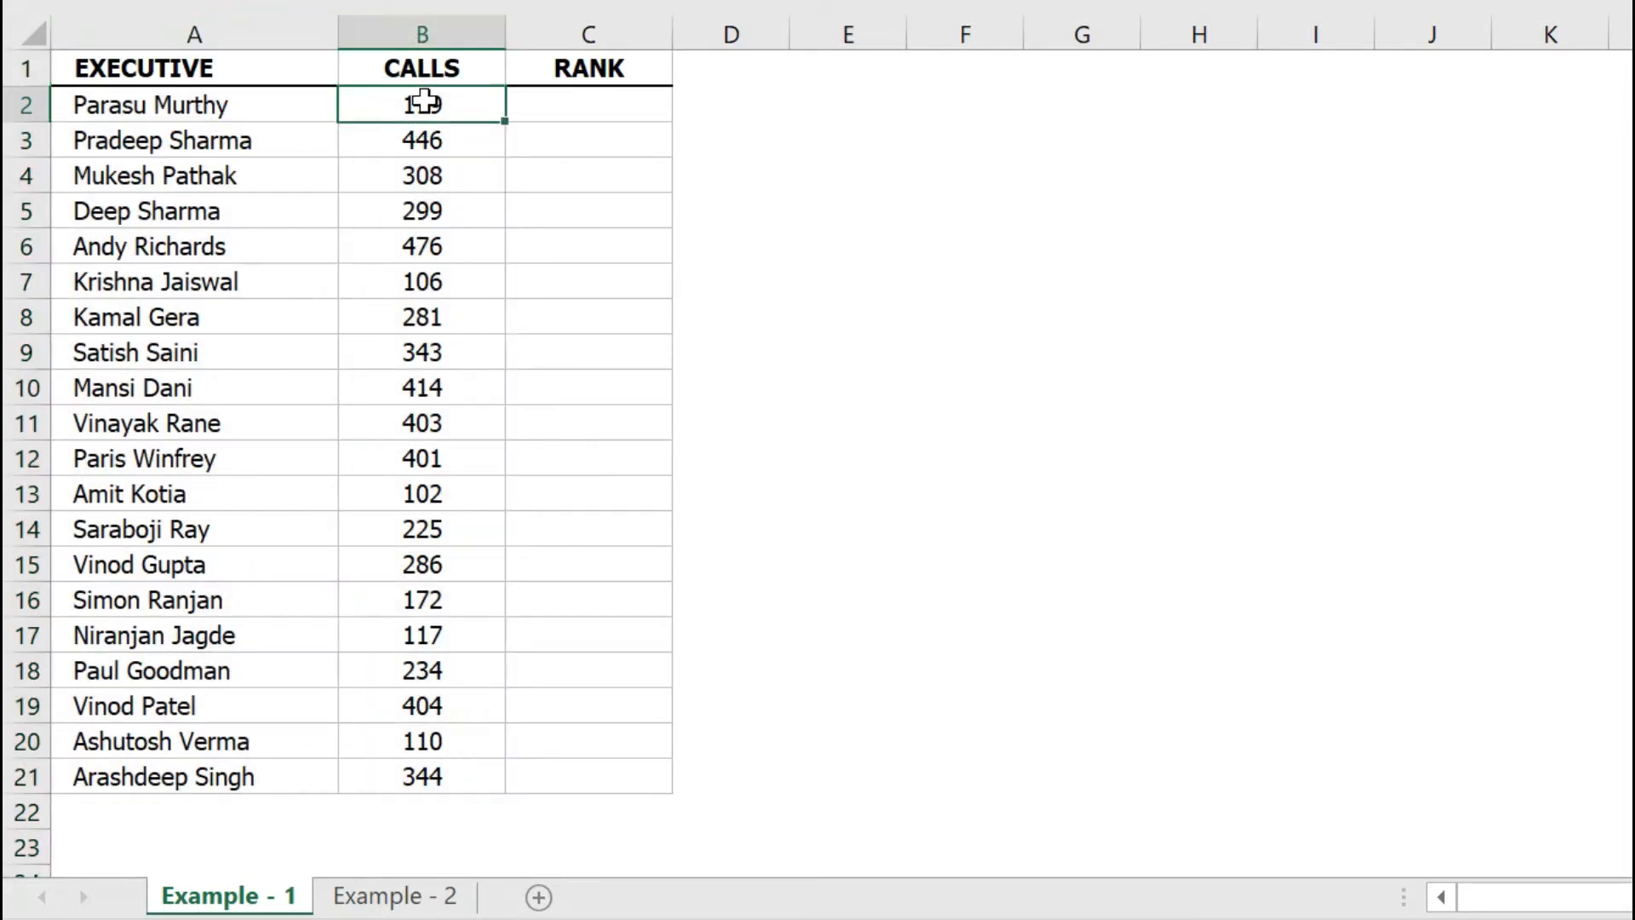
{"action": "left_click", "coordinate": [566, 109]}
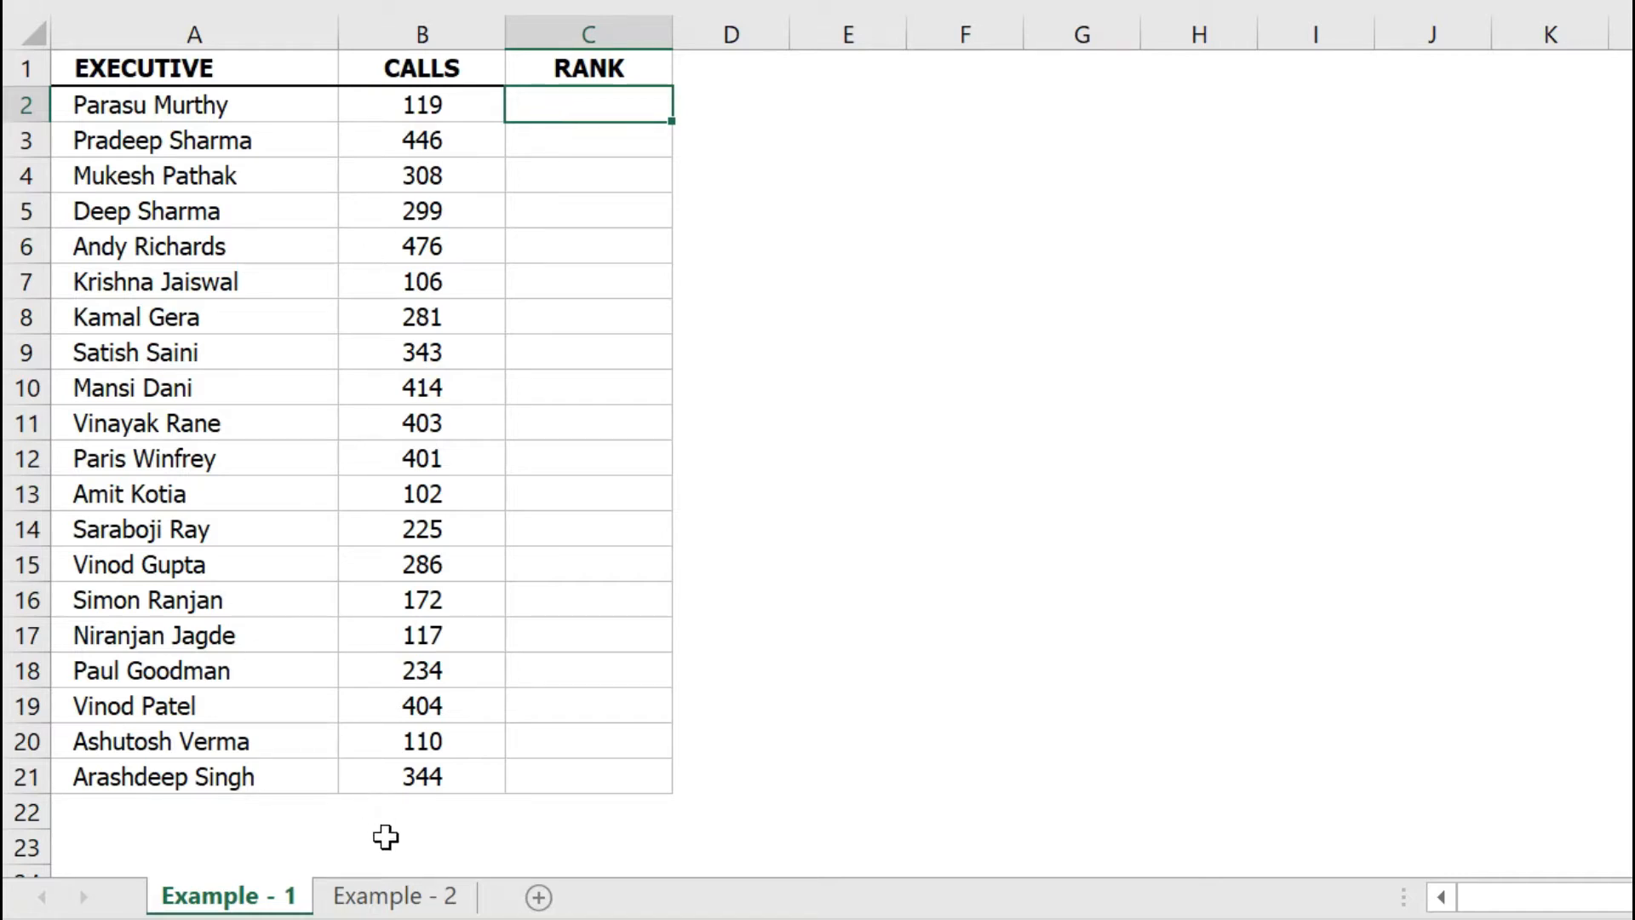
{"action": "left_click", "coordinate": [397, 899]}
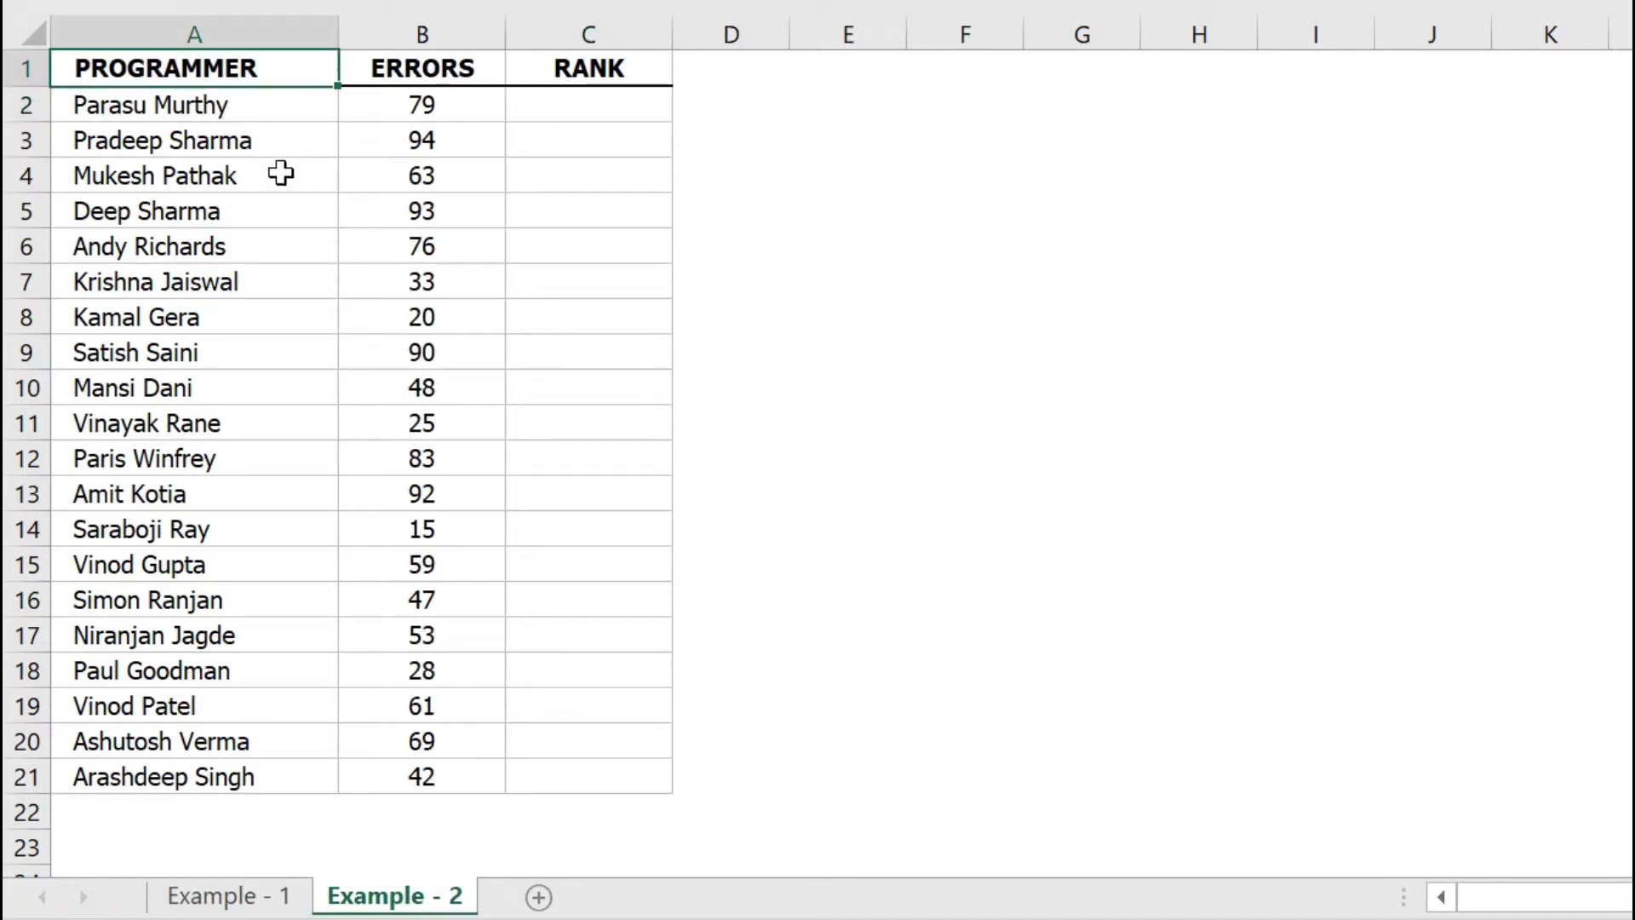
{"action": "left_click", "coordinate": [239, 17]}
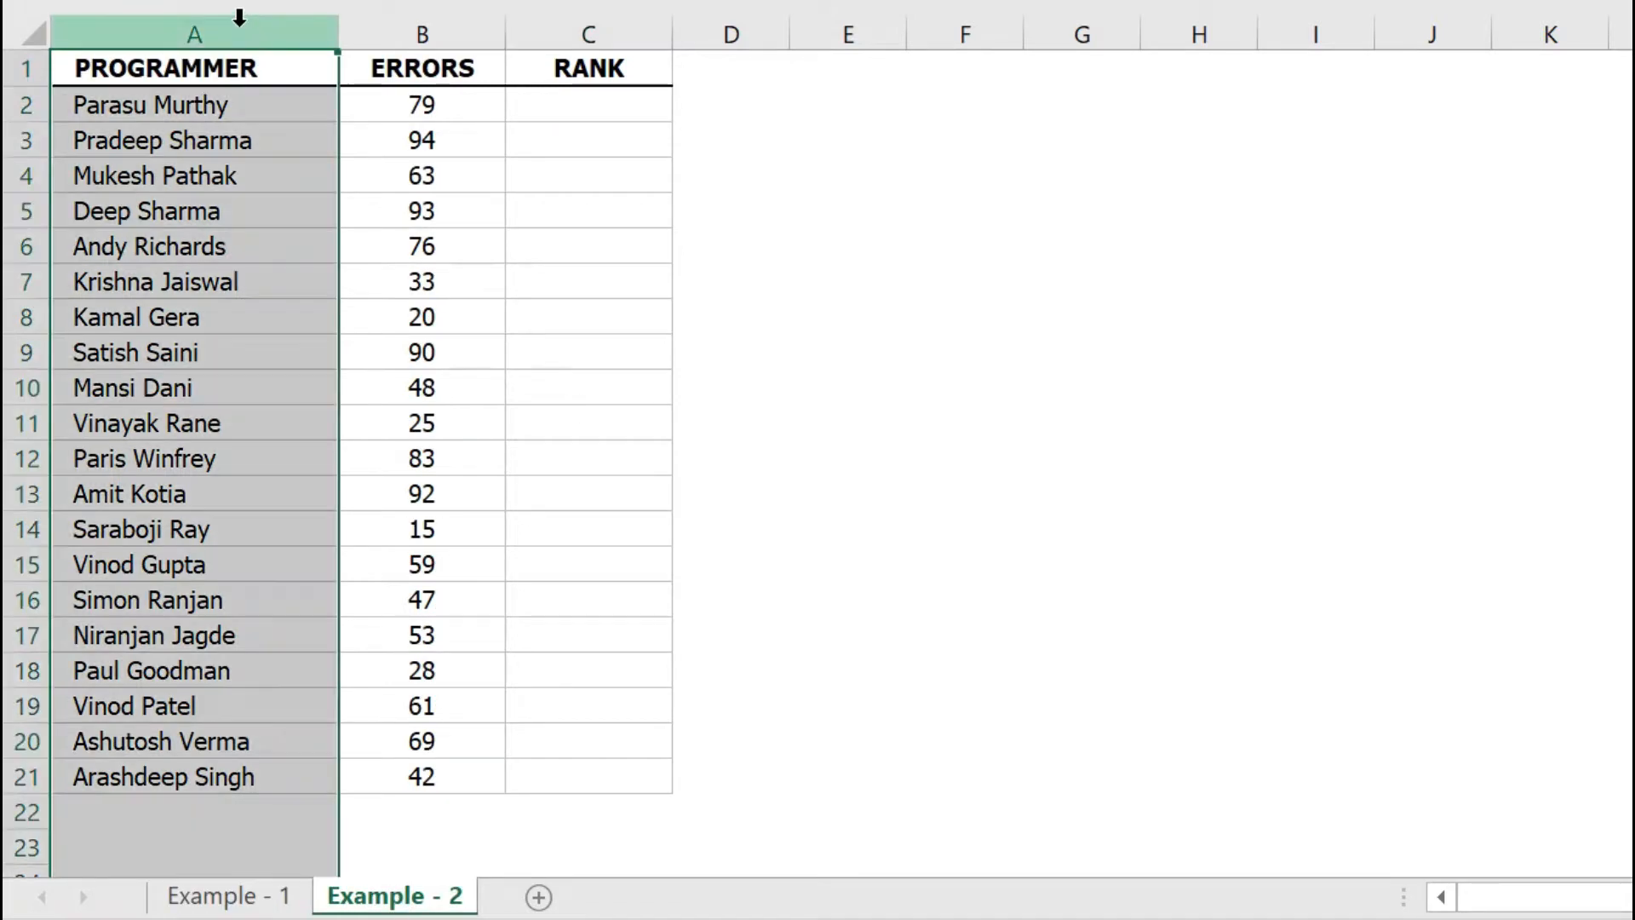
{"action": "left_click", "coordinate": [428, 32]}
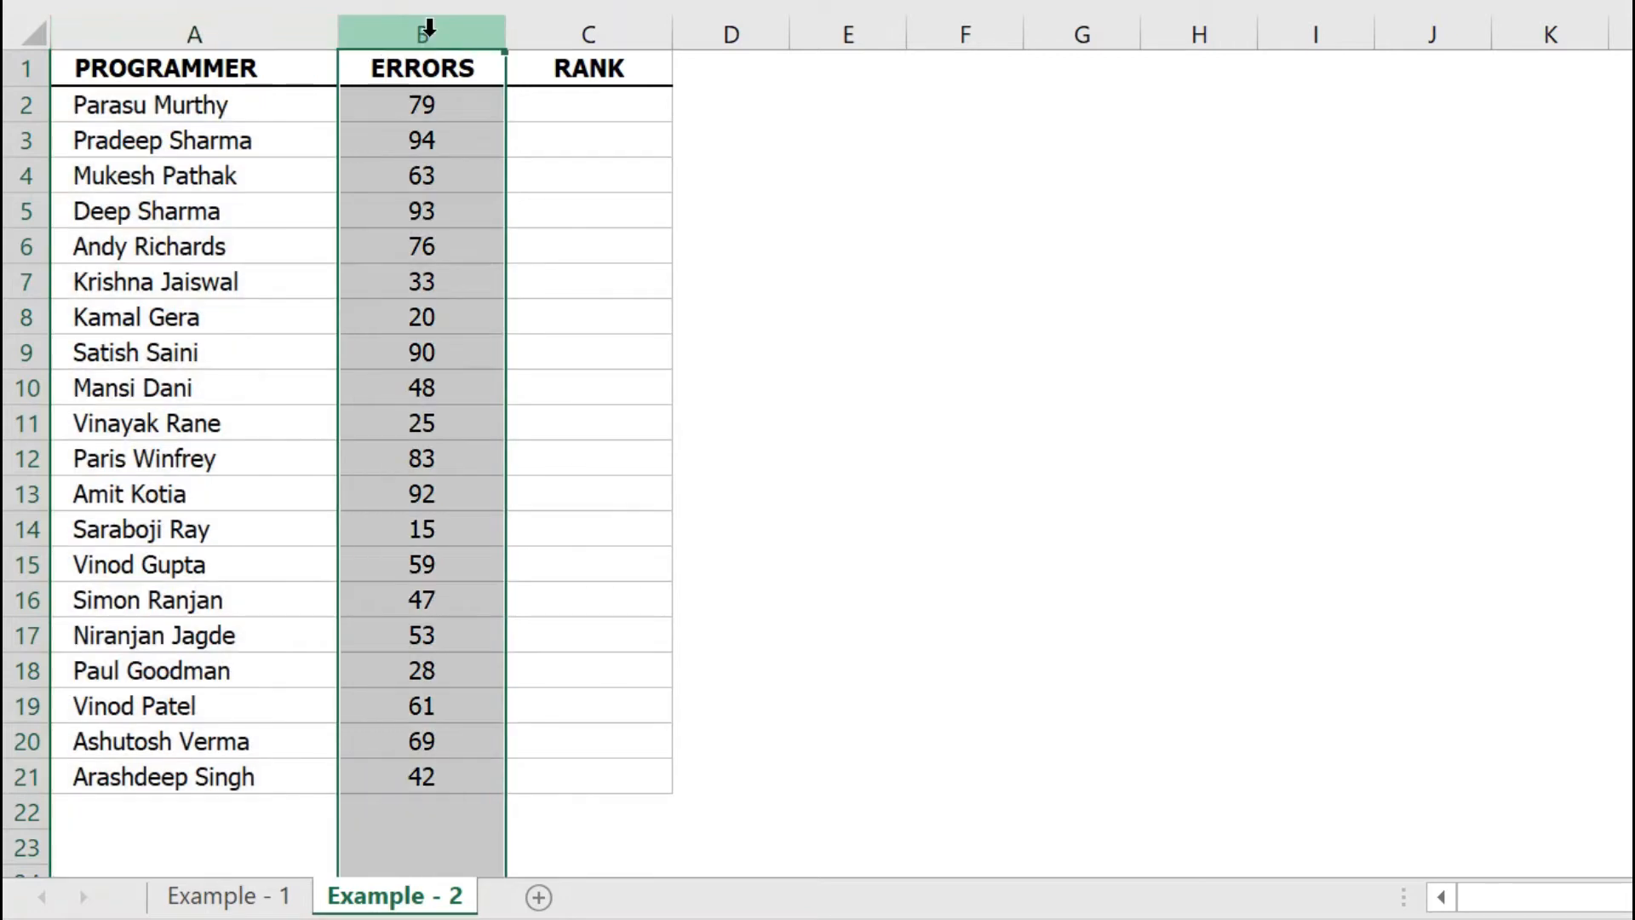
{"action": "left_click", "coordinate": [540, 117]}
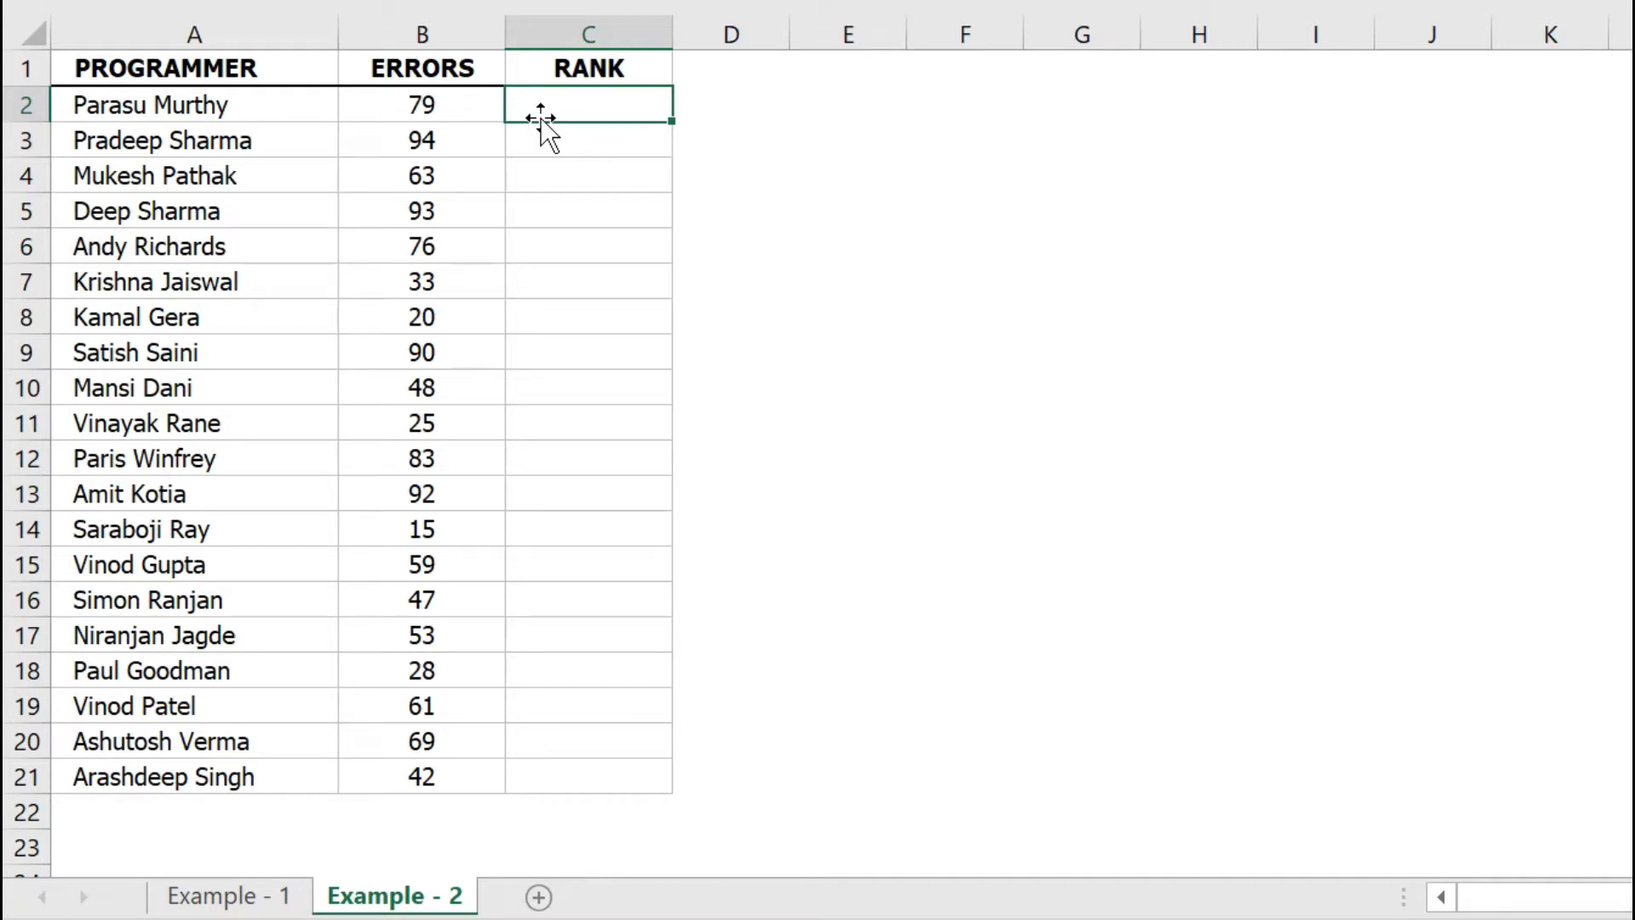
{"action": "left_click", "coordinate": [207, 899]}
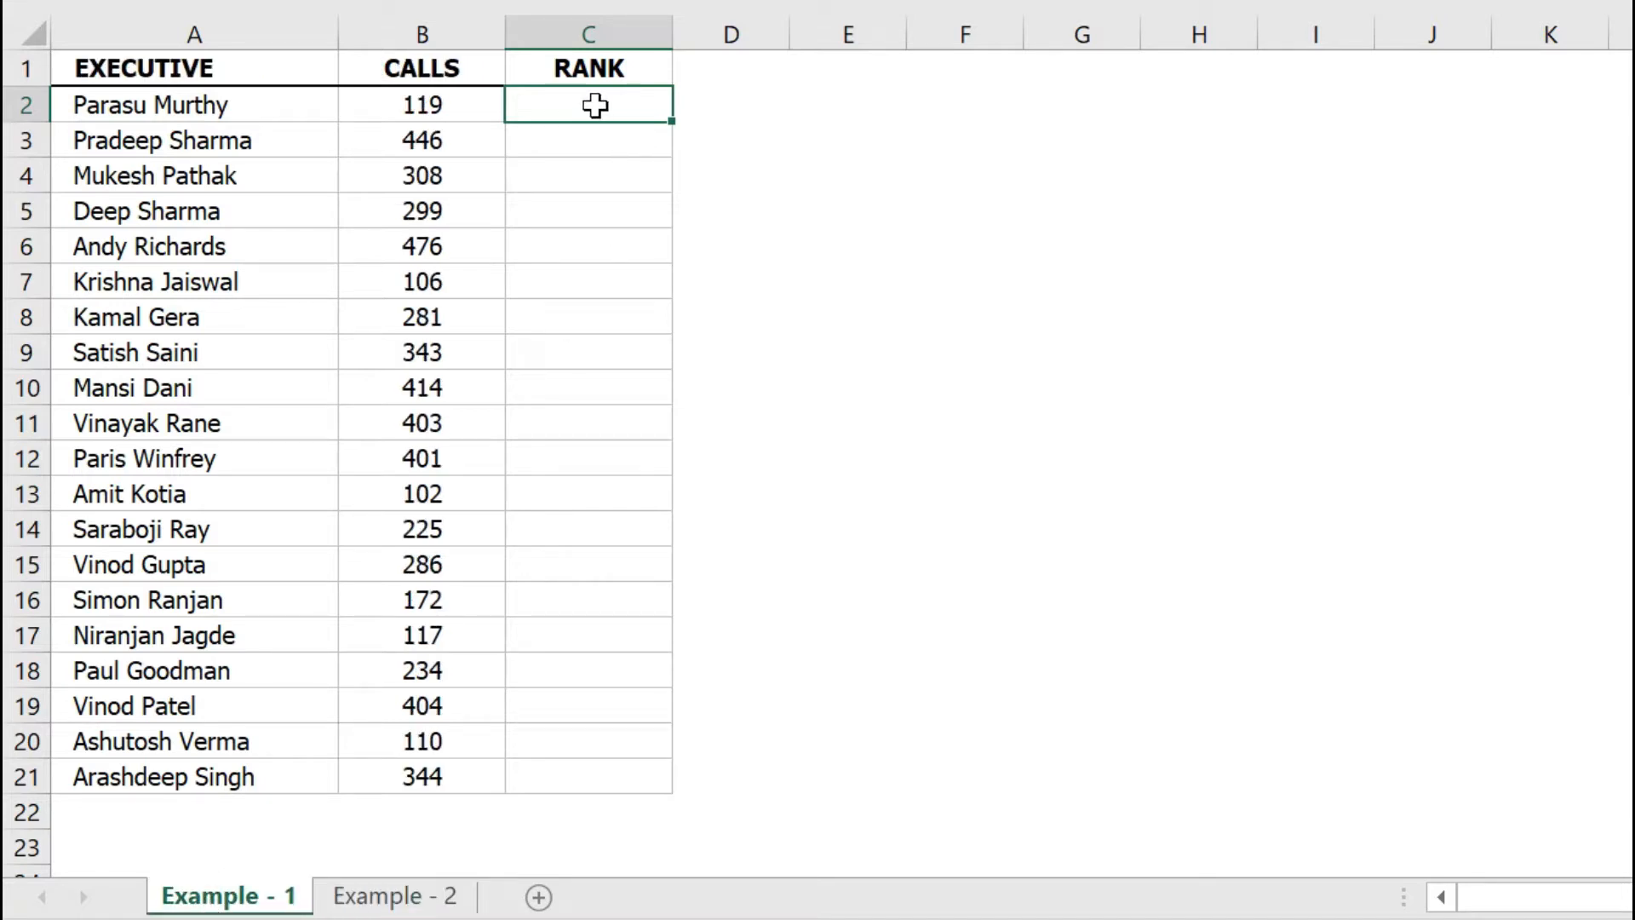
{"action": "left_click", "coordinate": [379, 897]}
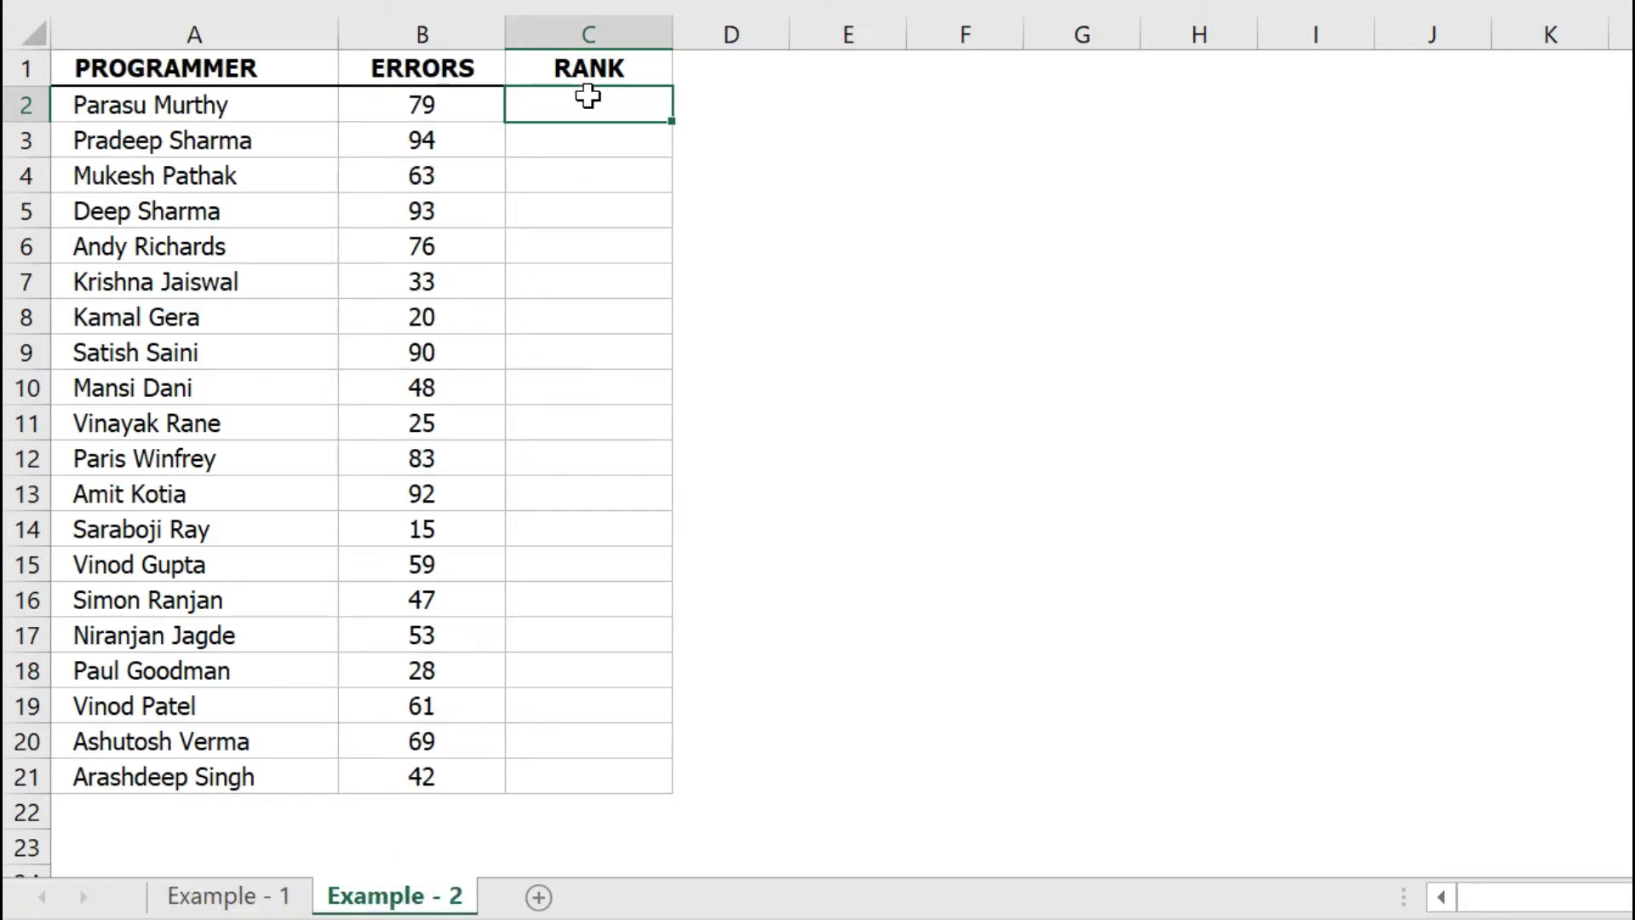
On sheet Example - 1, rank the first executive's calls in descending order by entering =RANK(B2,$B$2:$B$21,0) in C2.
{"action": "left_click", "coordinate": [212, 898]}
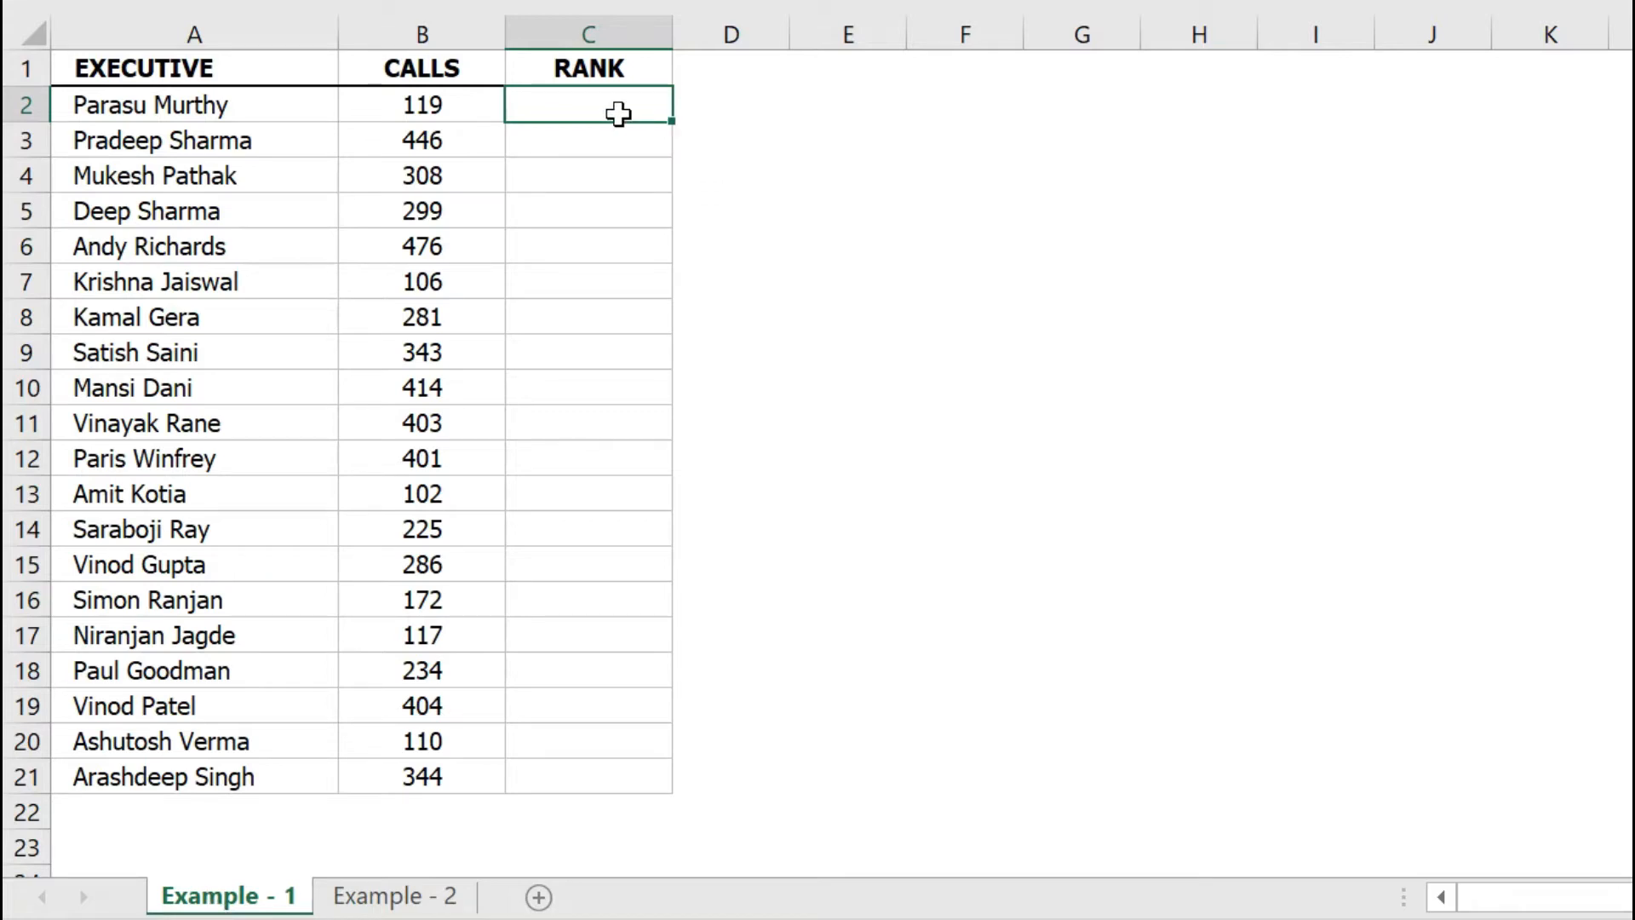
{"action": "type", "text": "="}
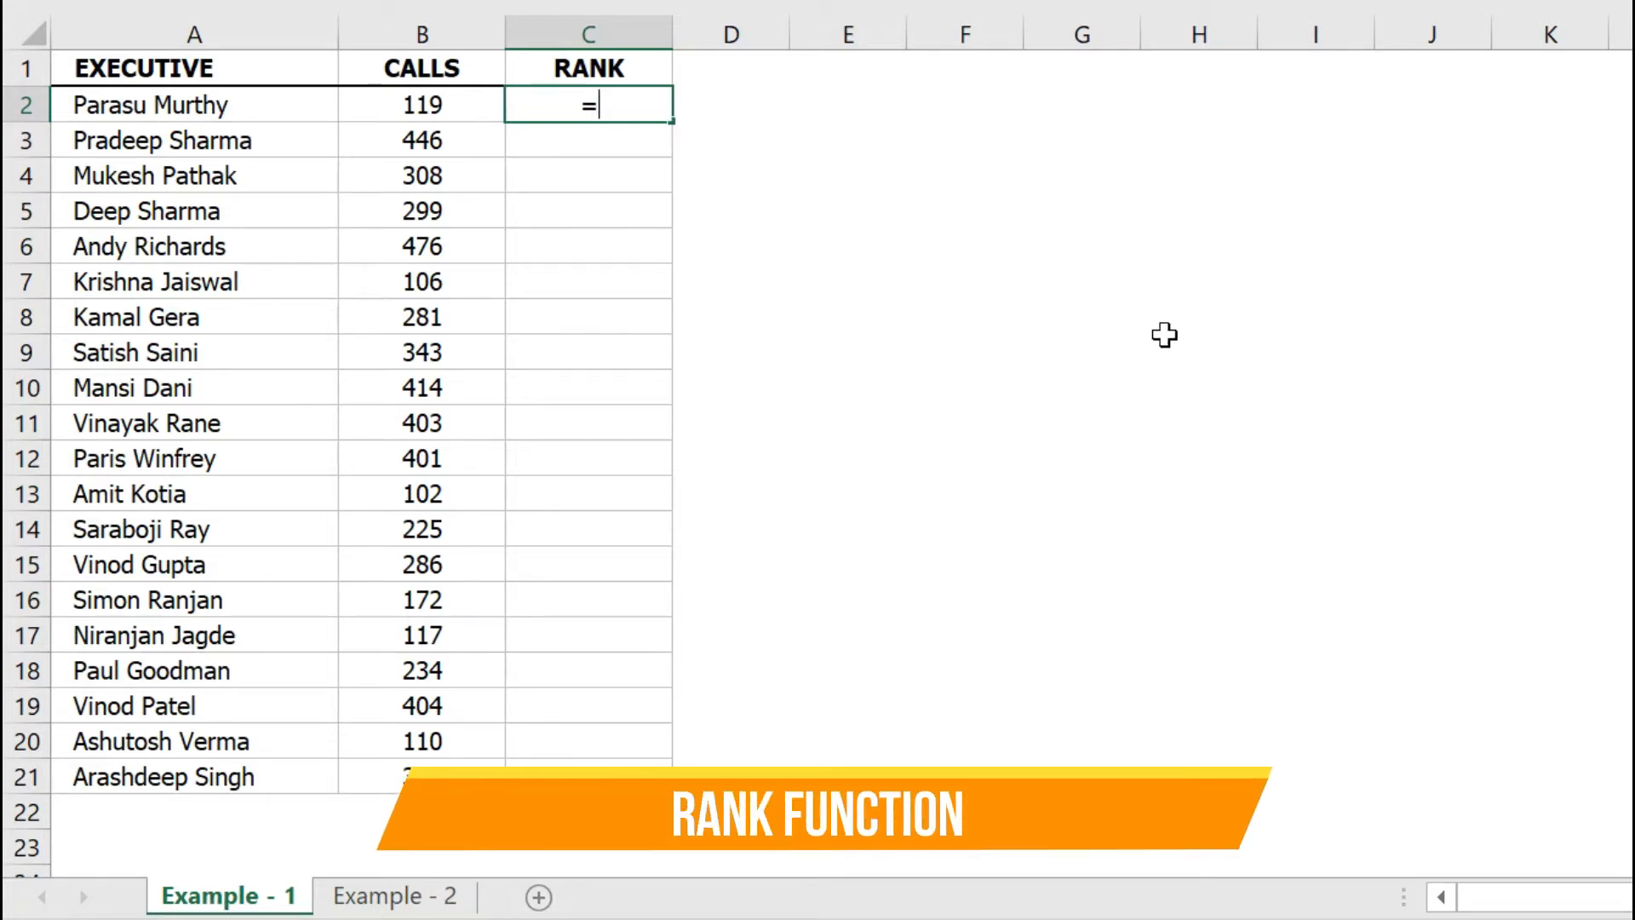
{"action": "type", "text": "rank("}
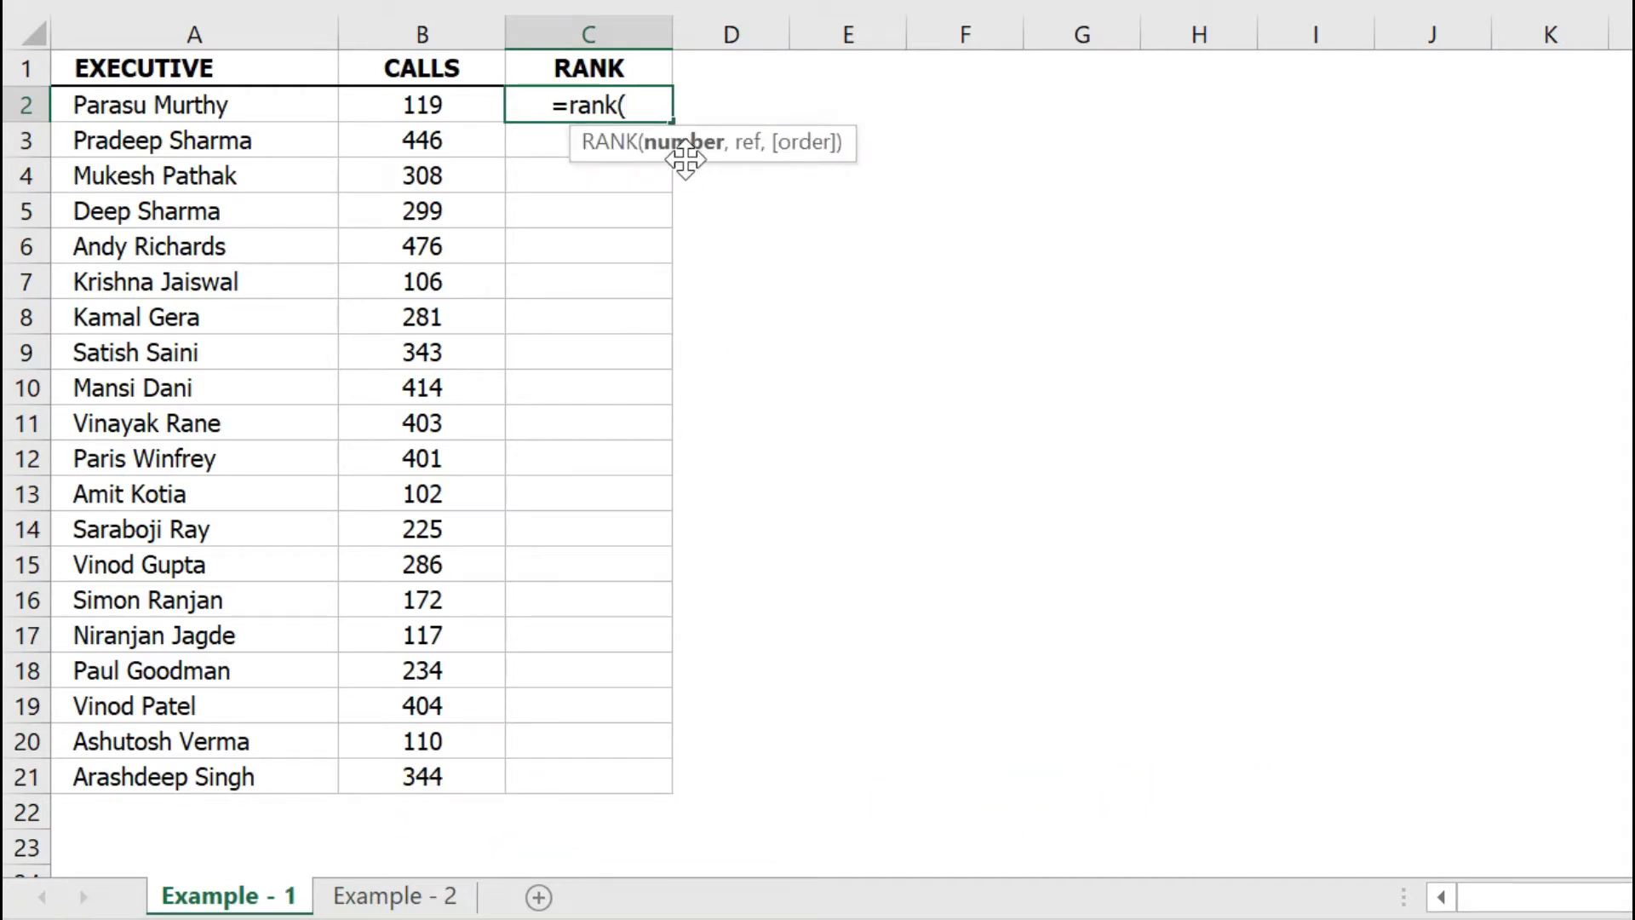
{"action": "left_click", "coordinate": [410, 104]}
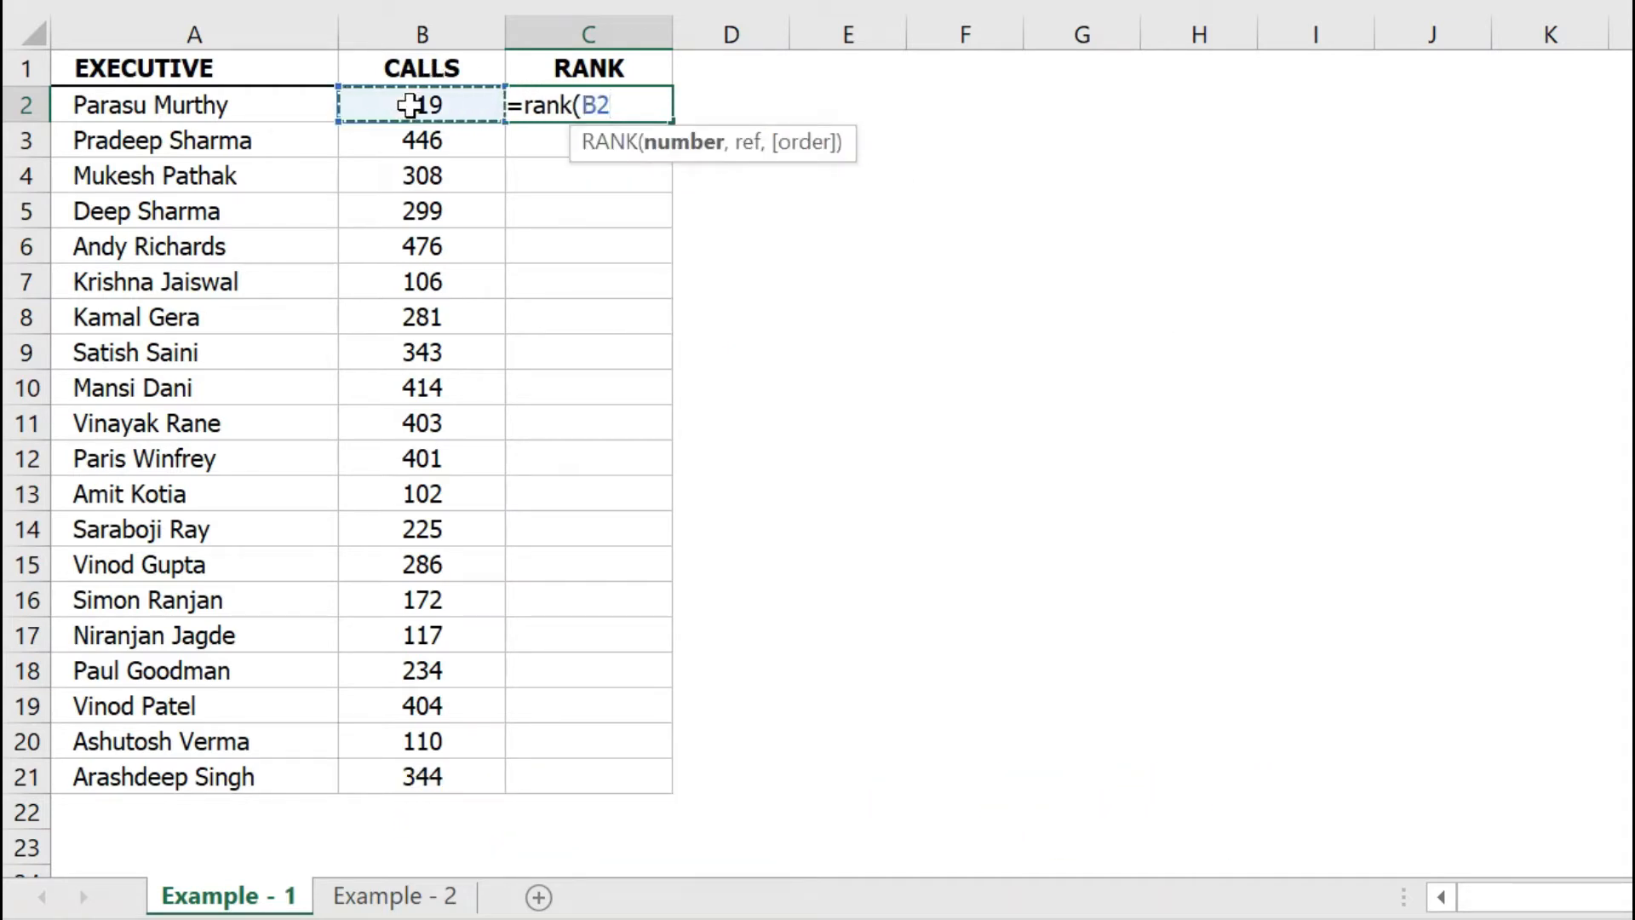
{"action": "type", "text": ","}
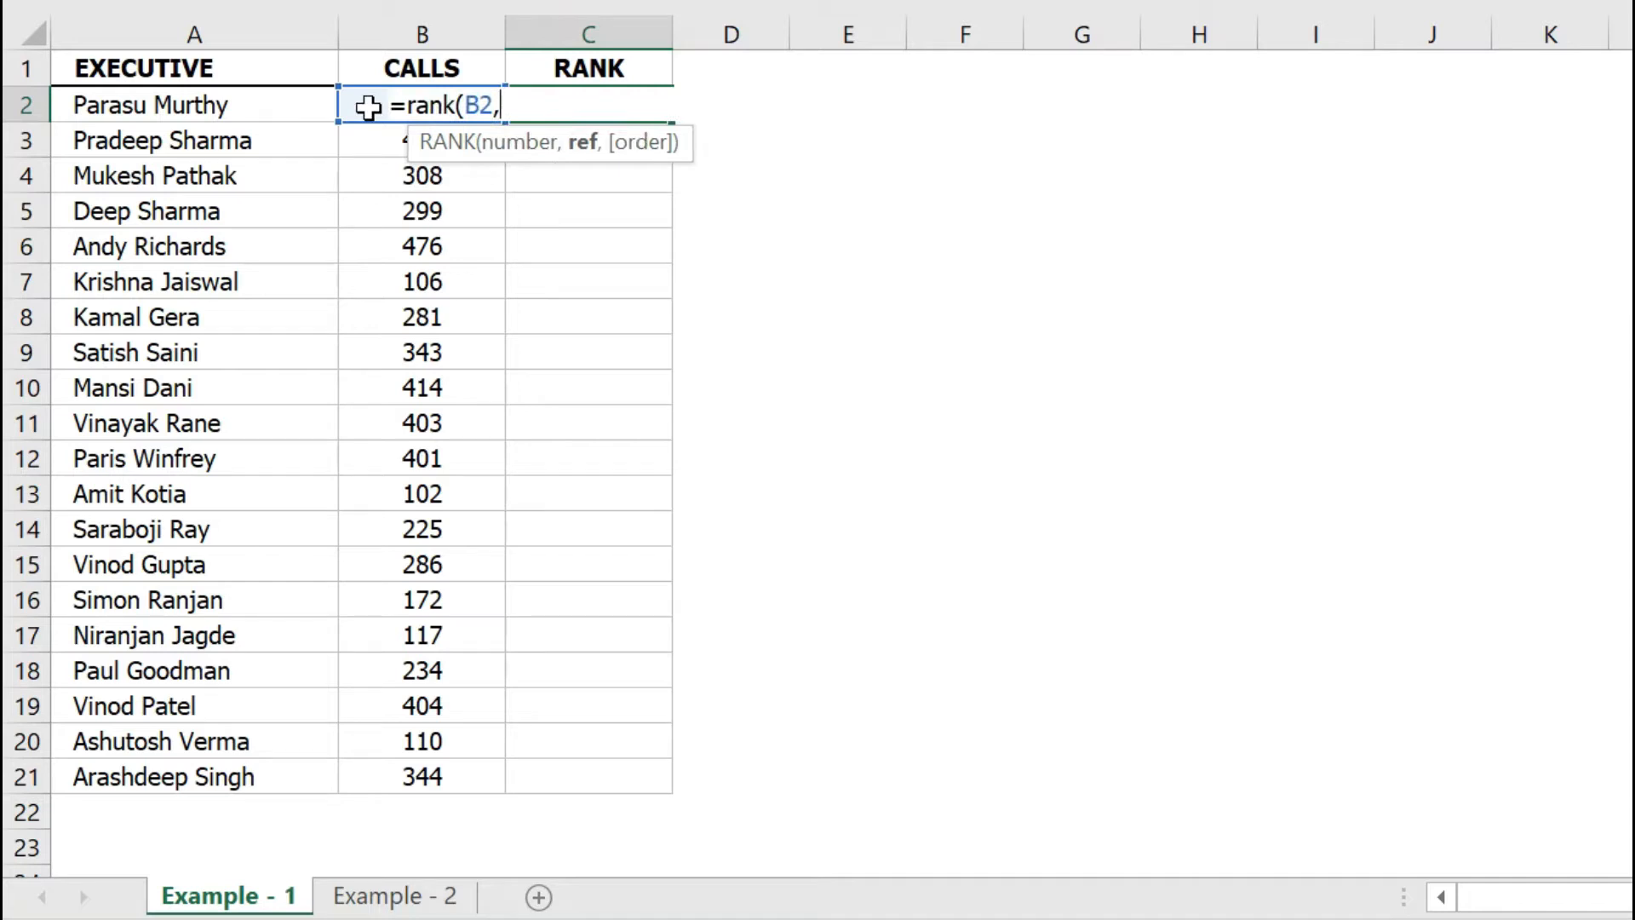
{"action": "left_click_drag", "start_coordinate": [368, 108], "coordinate": [364, 773]}
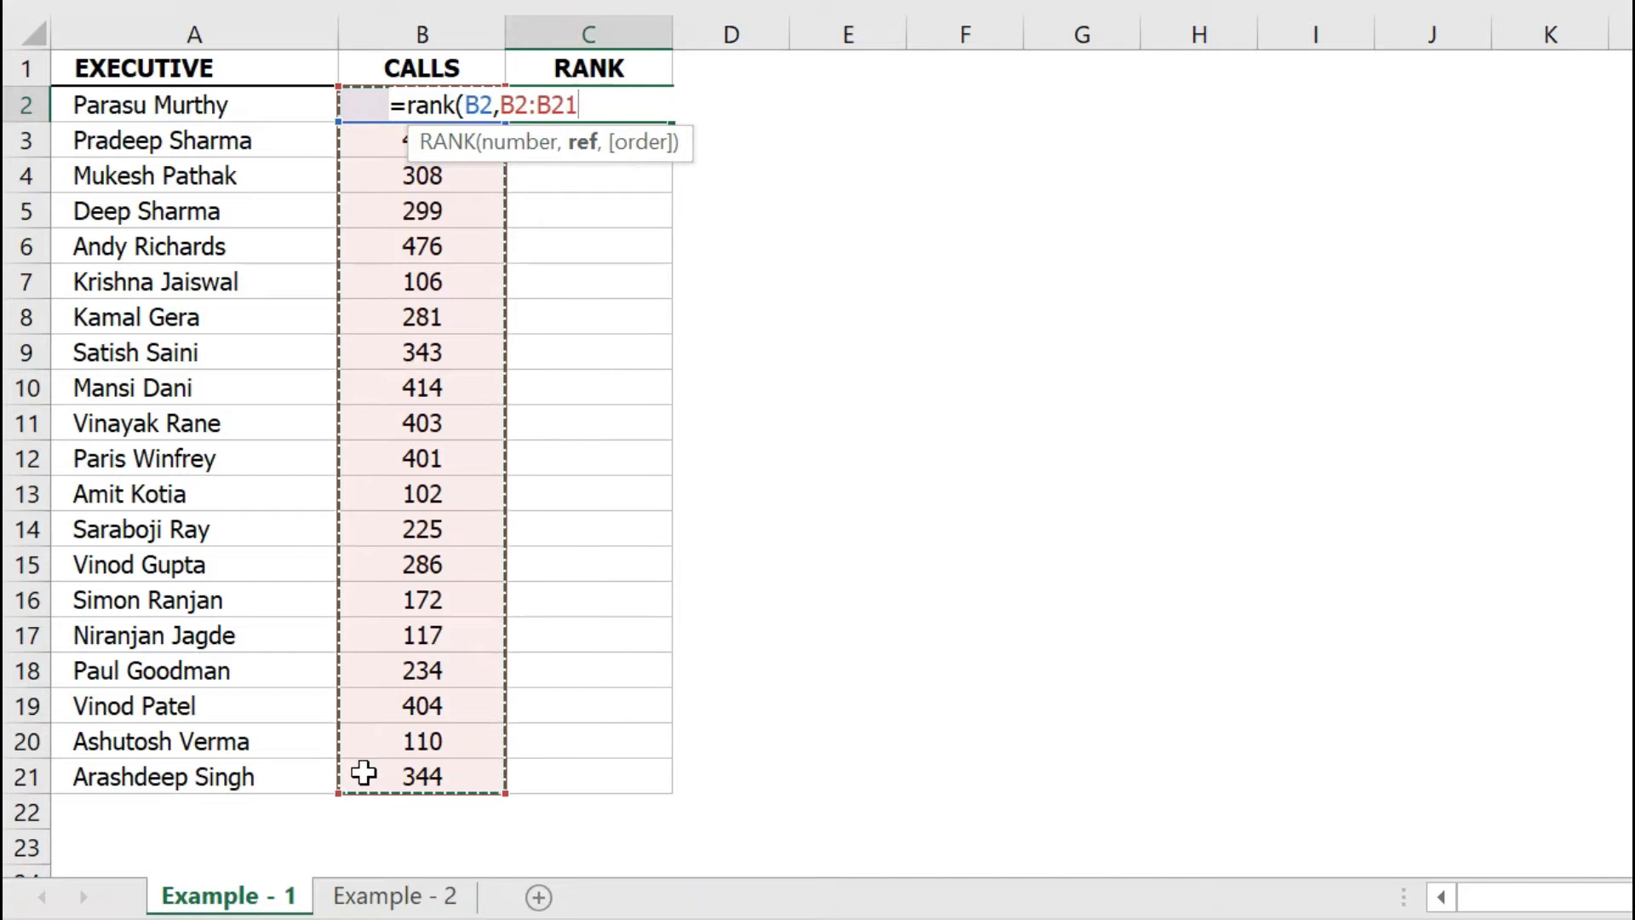
{"action": "key", "text": "F4"}
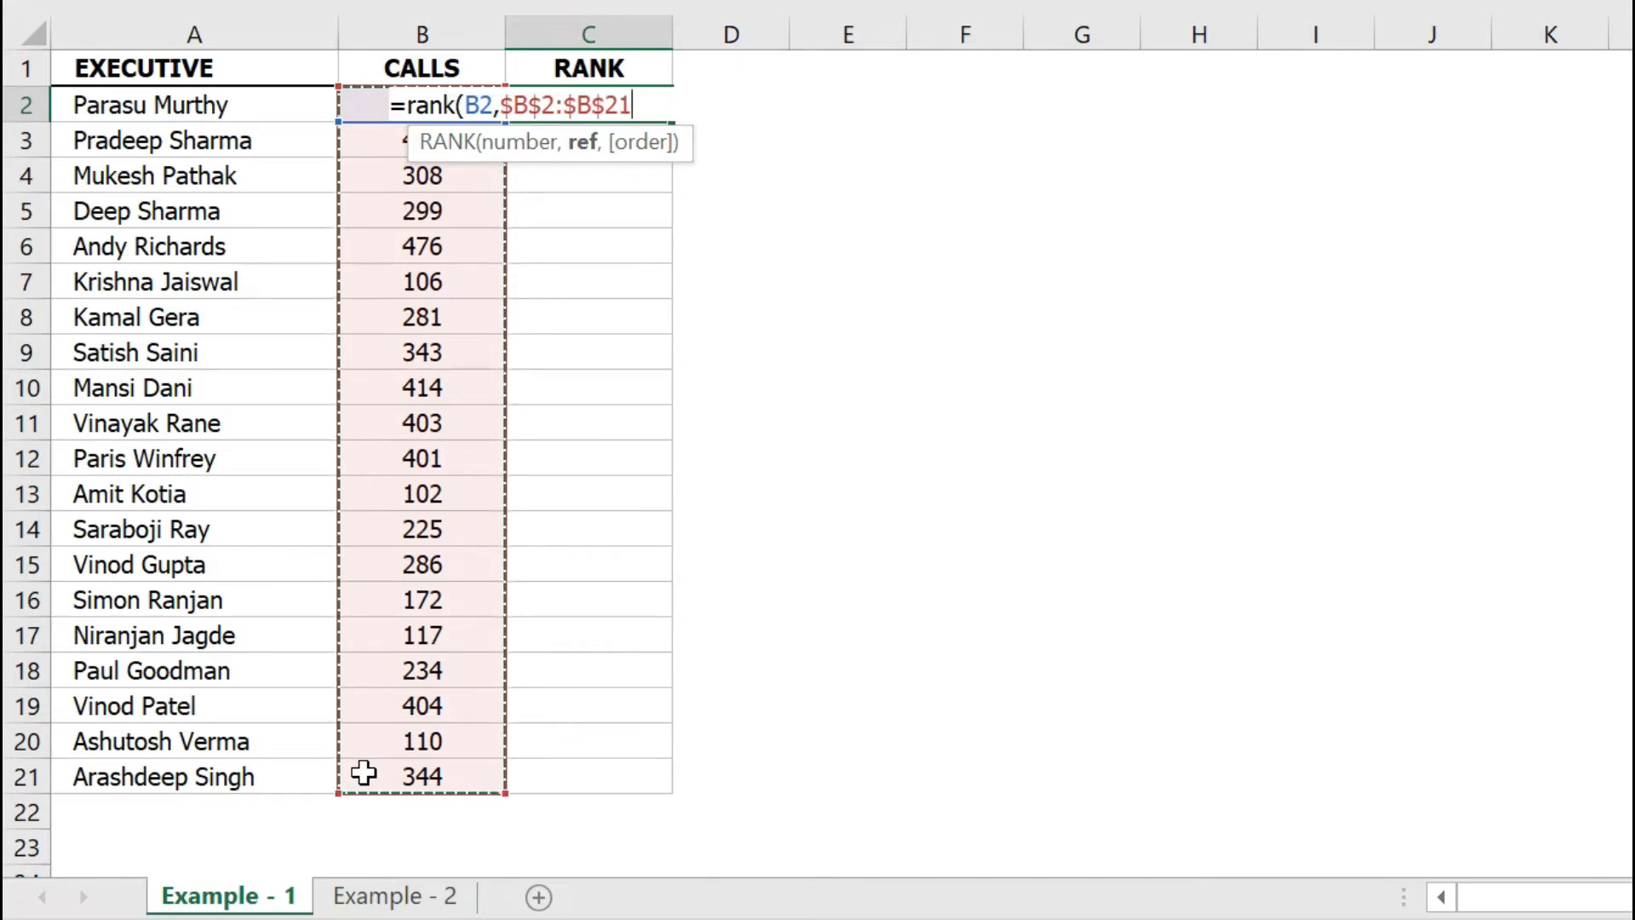
{"action": "type", "text": ","}
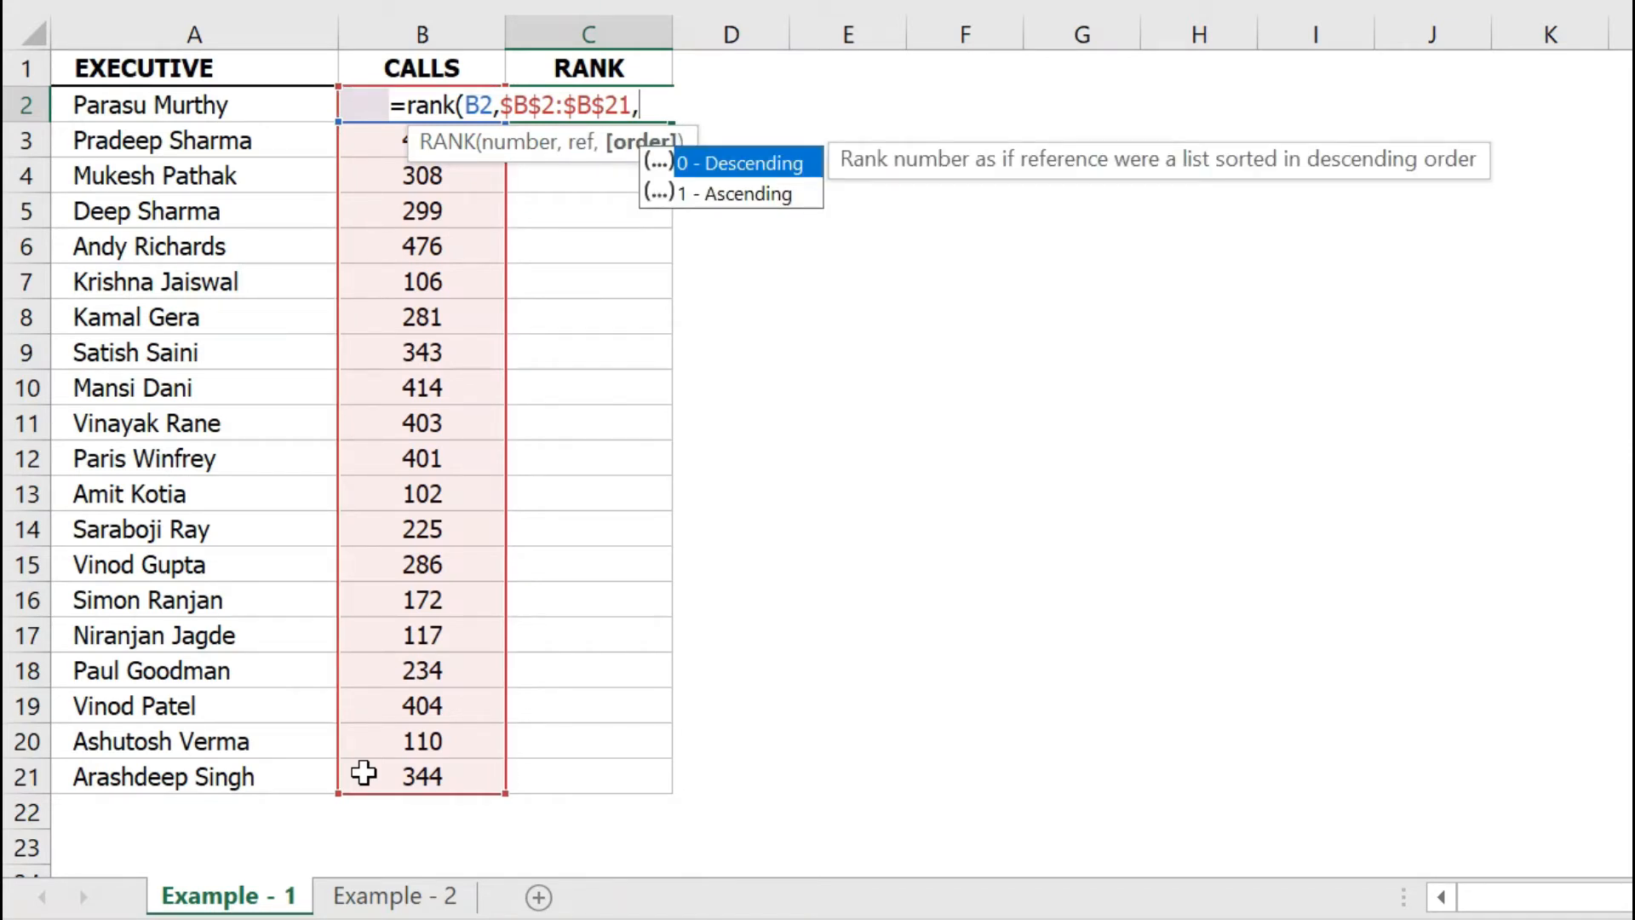
{"action": "double_click", "coordinate": [777, 164]}
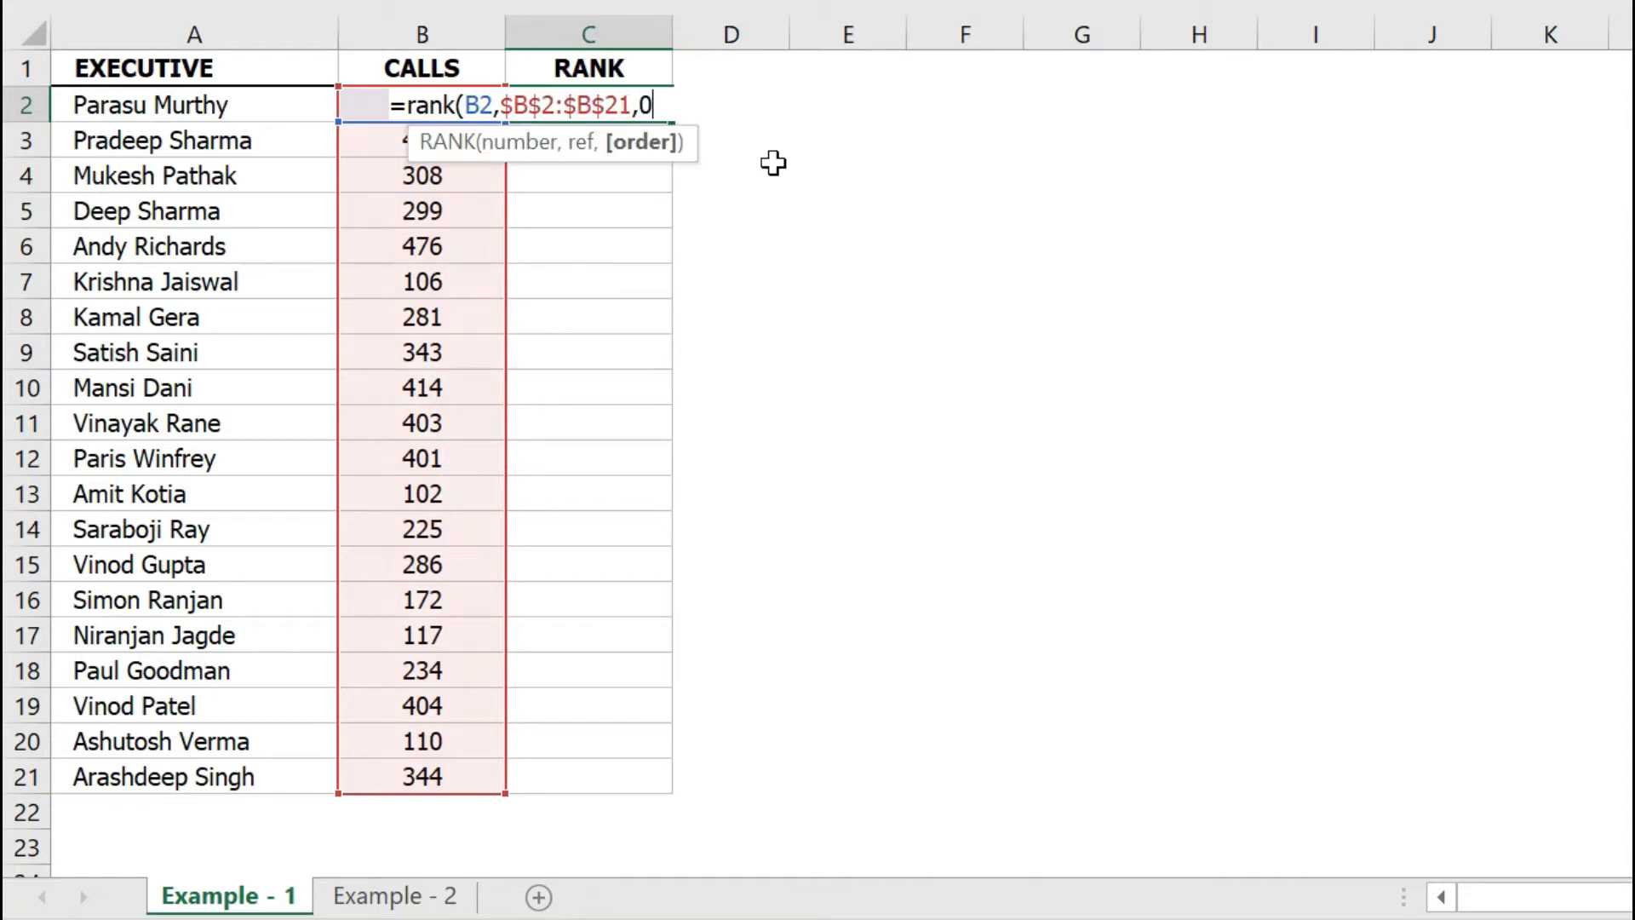
{"action": "type", "text": ")"}
{"action": "key", "text": "Return"}
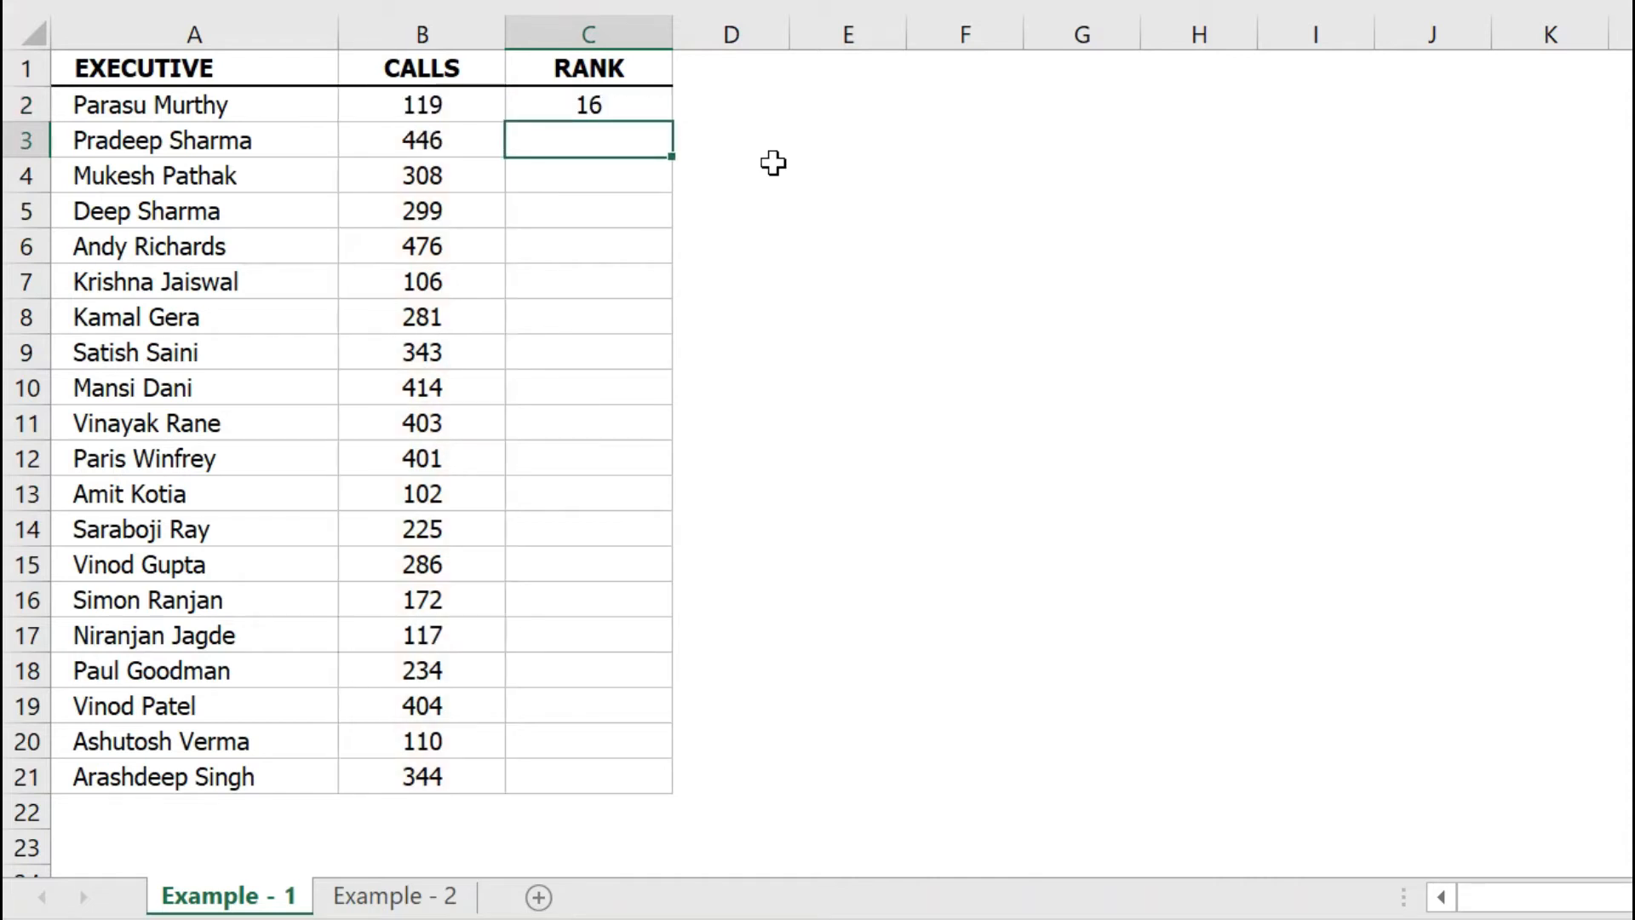
Fill the rank formula from C2 down to C21 and check the calls against the ranks in rows 6 and 3.
{"action": "left_click", "coordinate": [603, 102]}
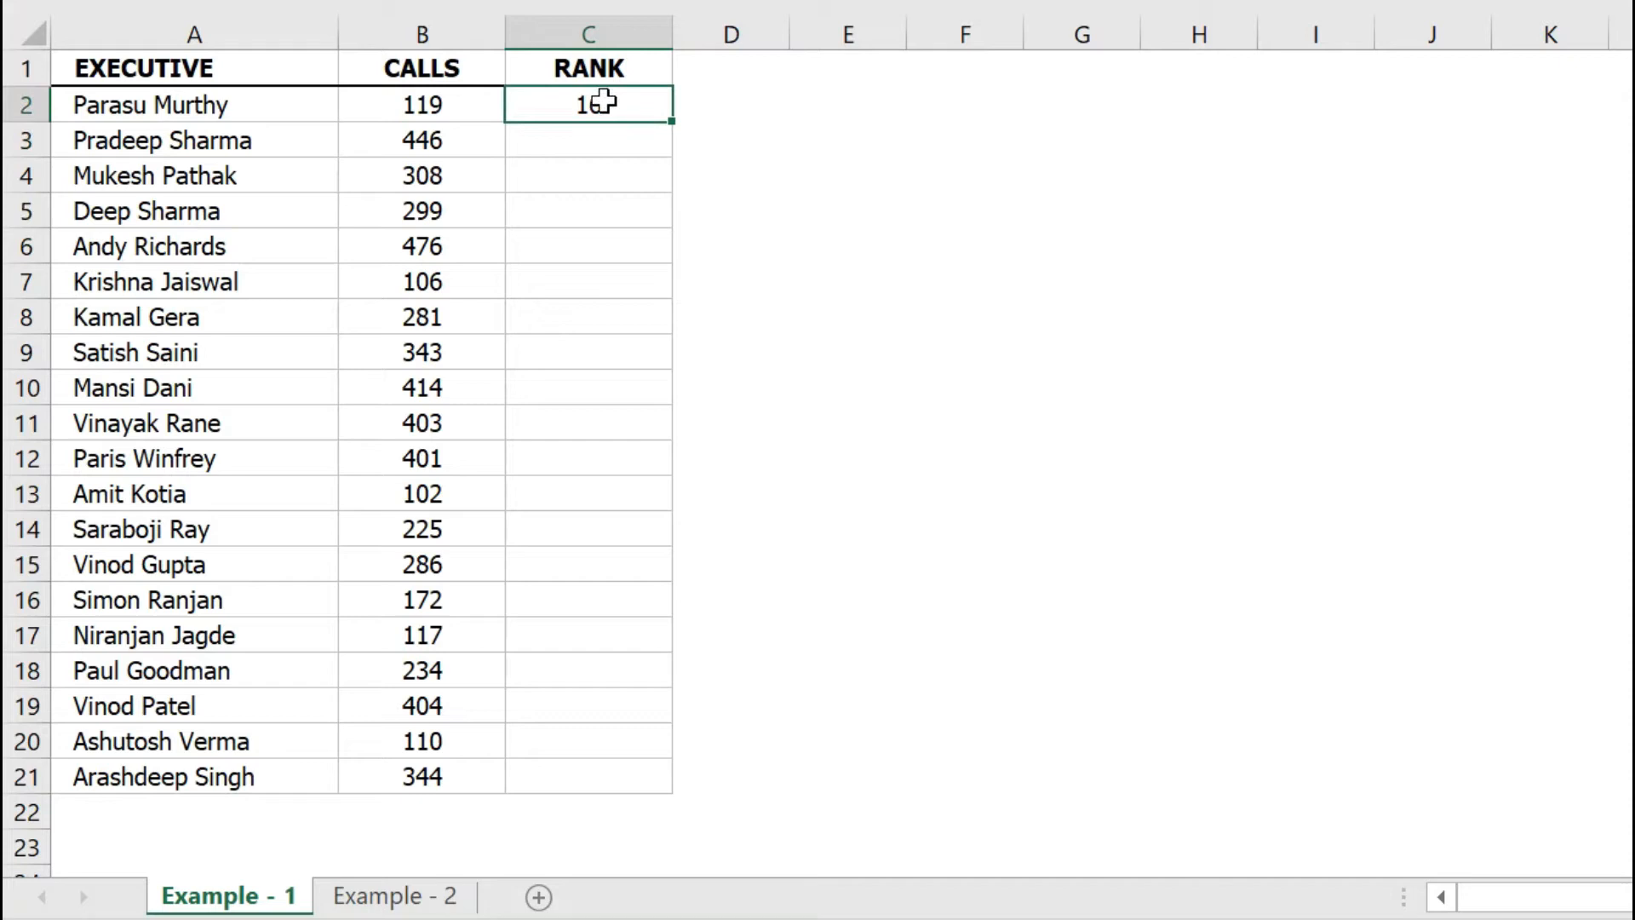
{"action": "double_click", "coordinate": [672, 122]}
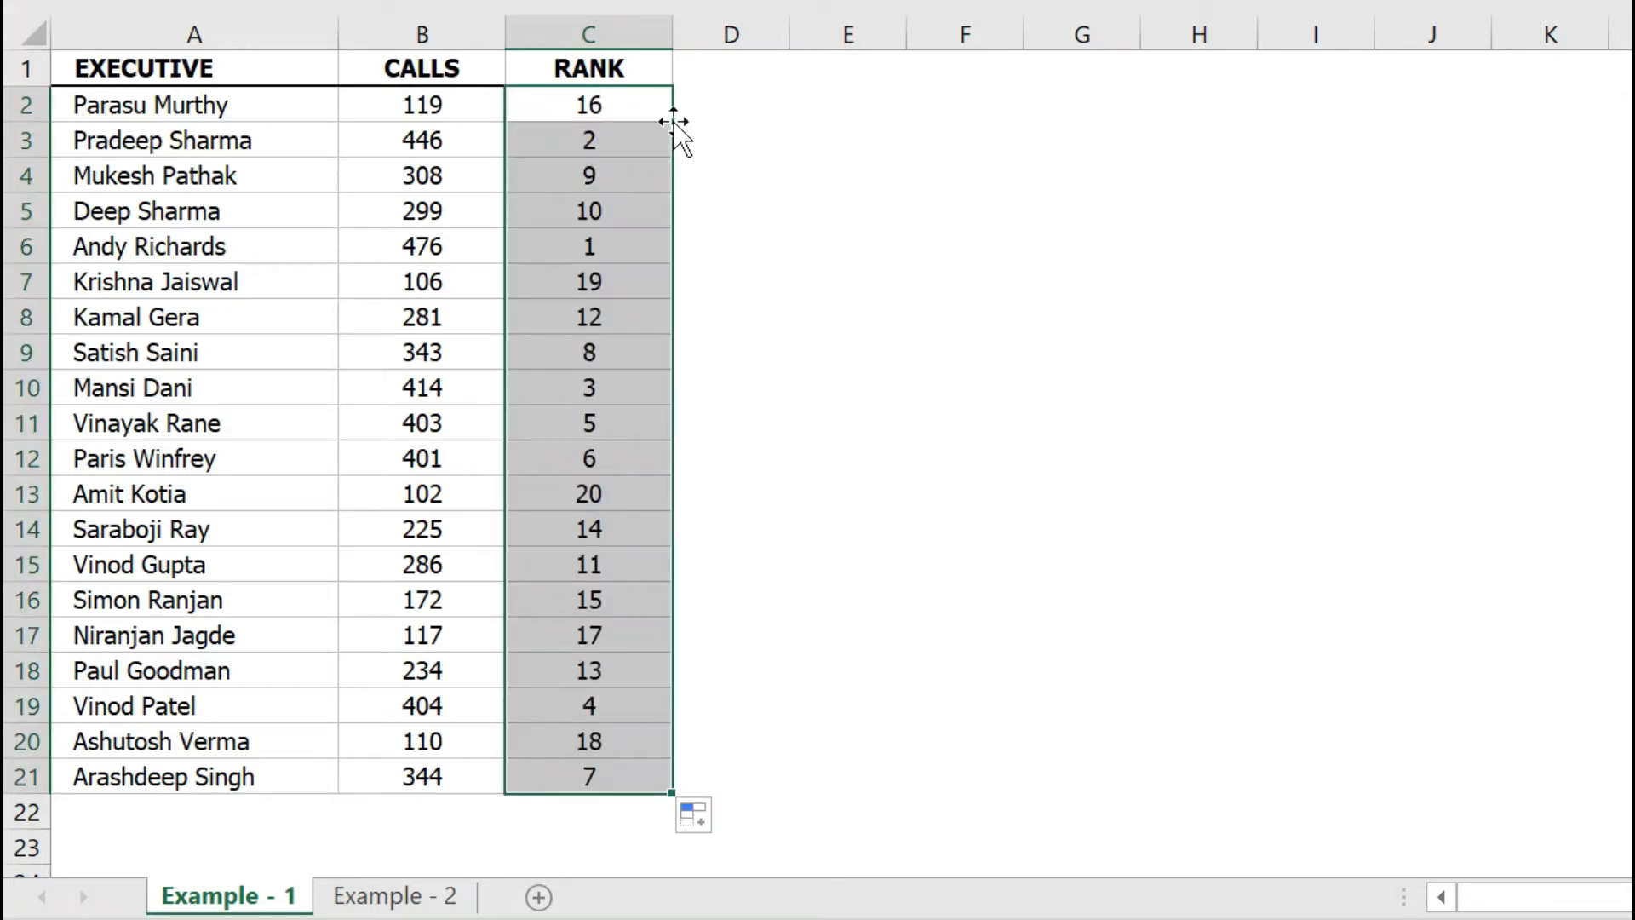
{"action": "left_click", "coordinate": [452, 246]}
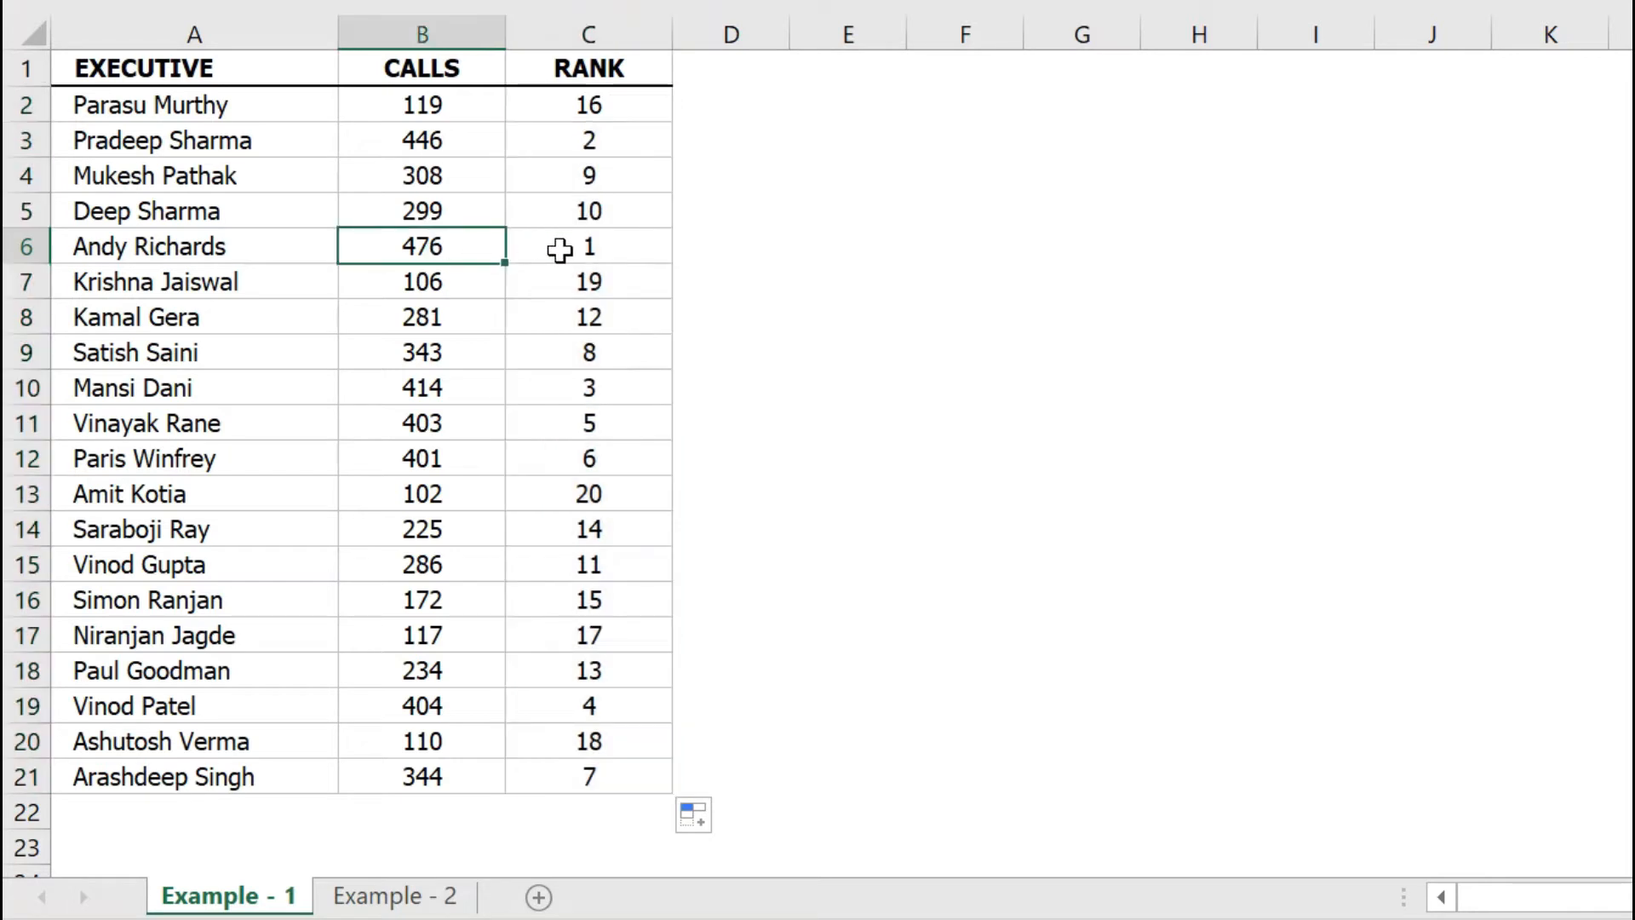
{"action": "left_click", "coordinate": [560, 249]}
{"action": "left_click", "coordinate": [447, 142]}
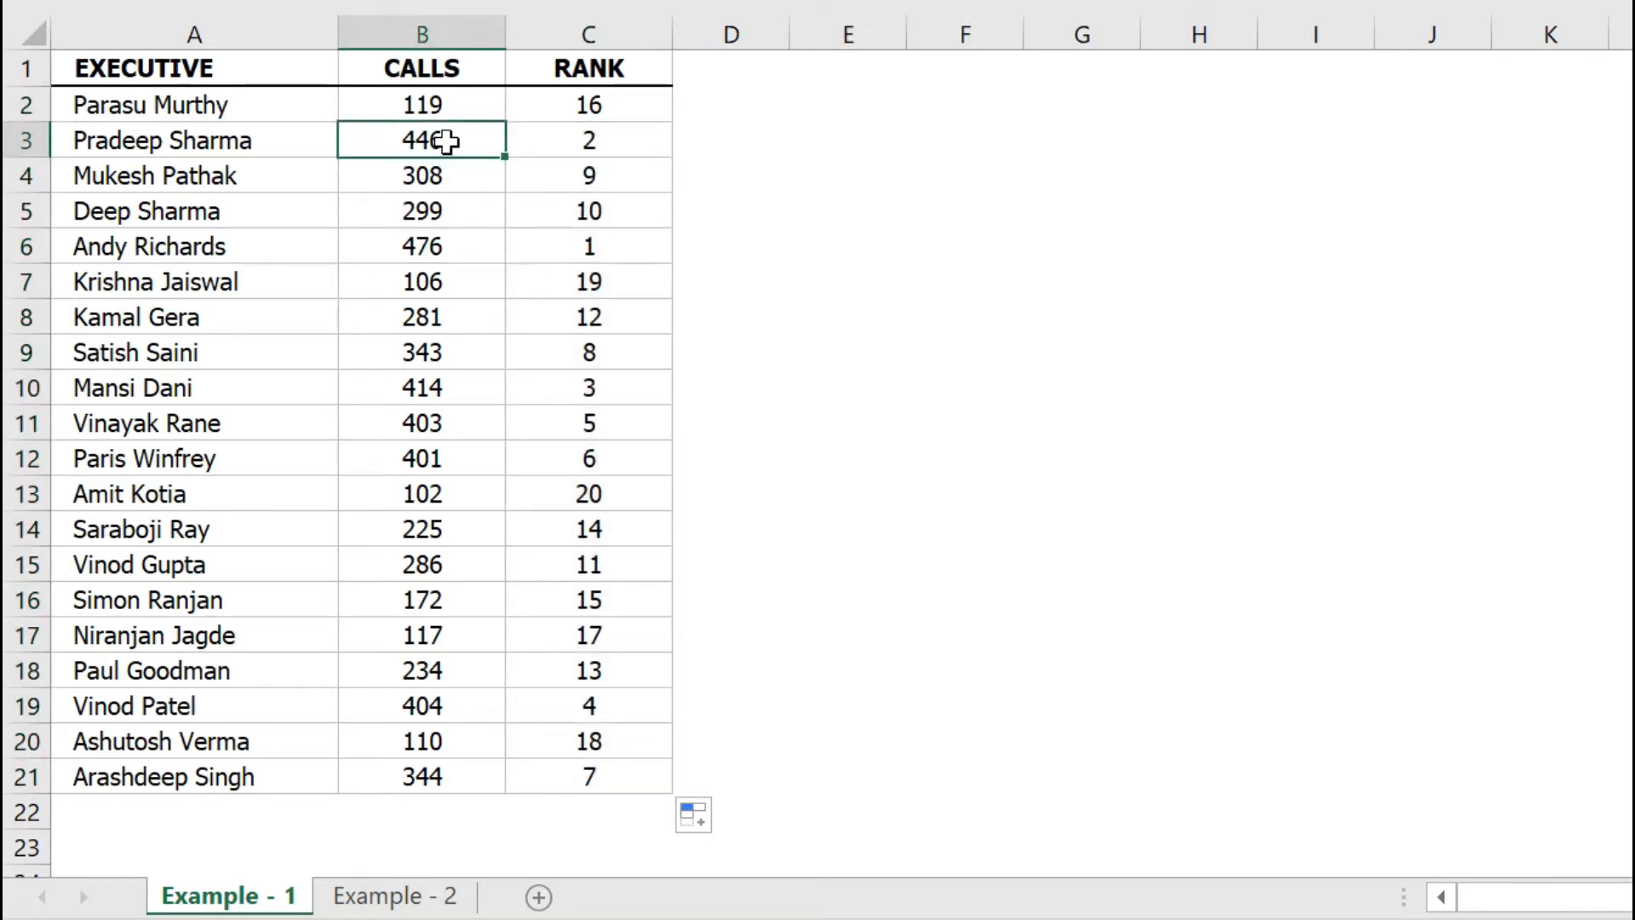
{"action": "left_click", "coordinate": [558, 143]}
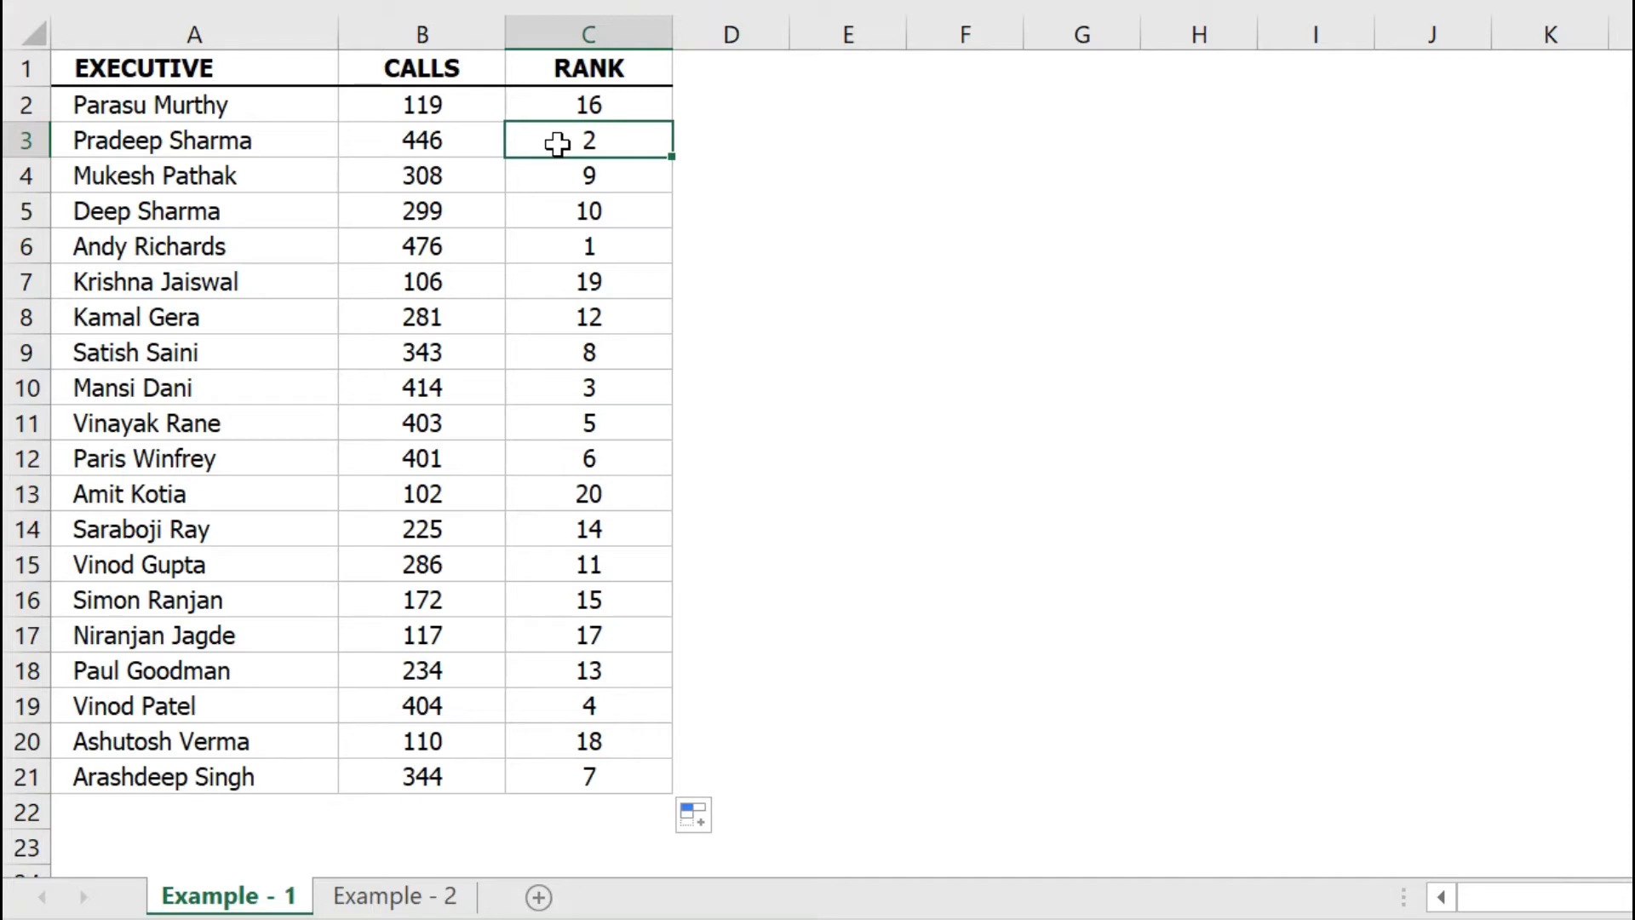
On sheet Example - 2, rank the first programmer's errors in ascending order by entering =RANK(B2,$B$2:$B$21,1) in C2.
{"action": "left_click", "coordinate": [392, 892]}
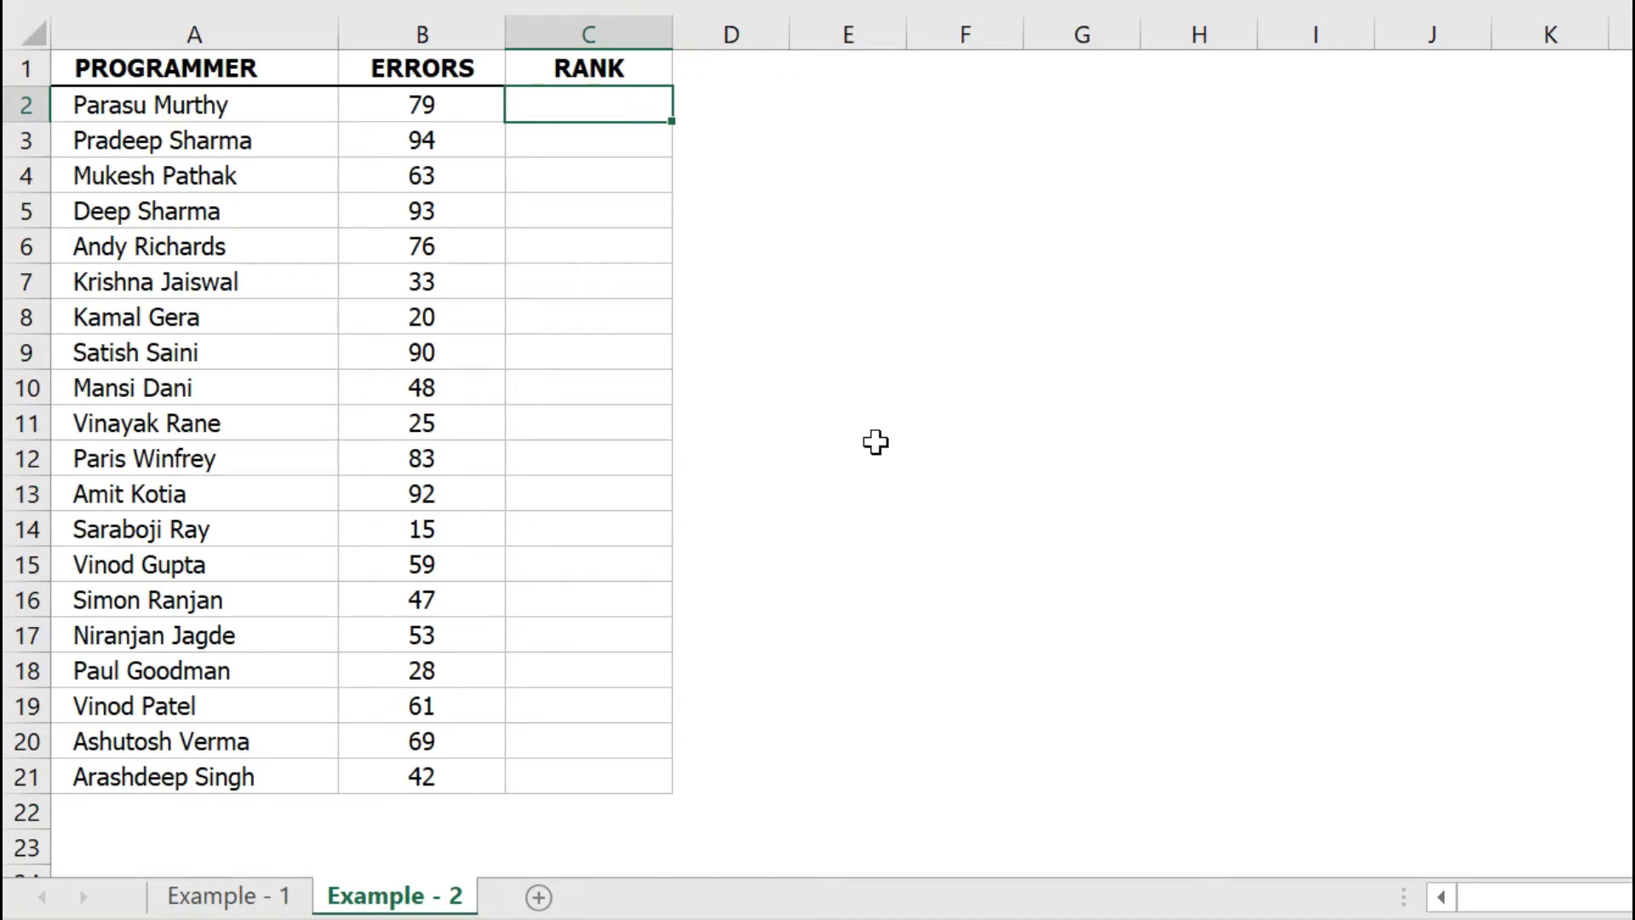
{"action": "type", "text": "=ra"}
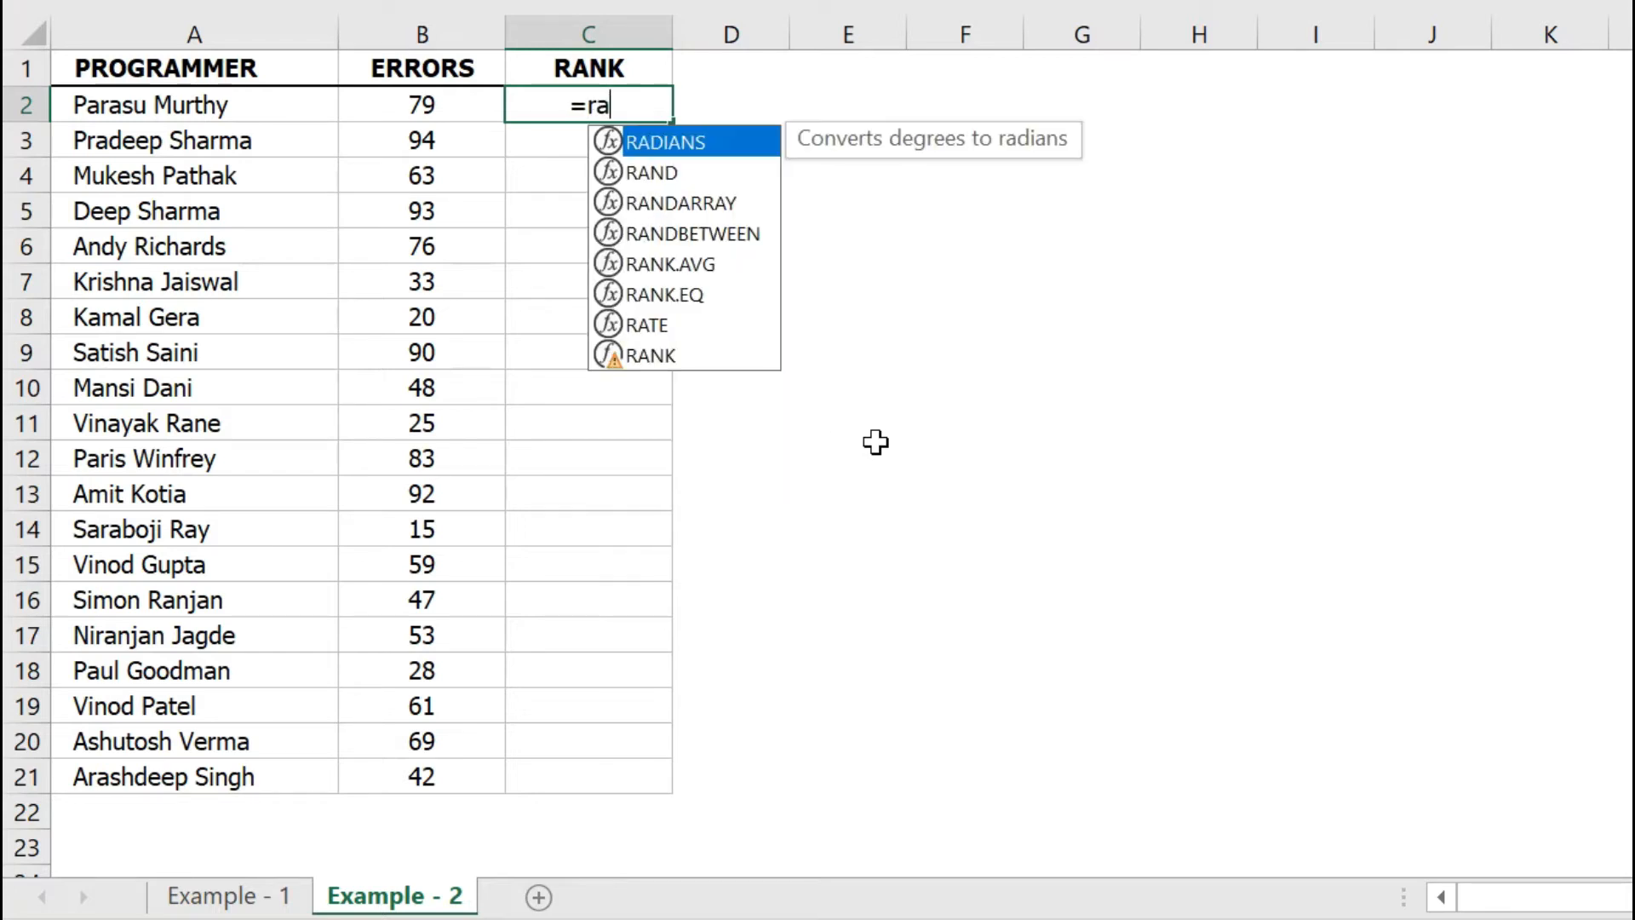
{"action": "type", "text": "nk("}
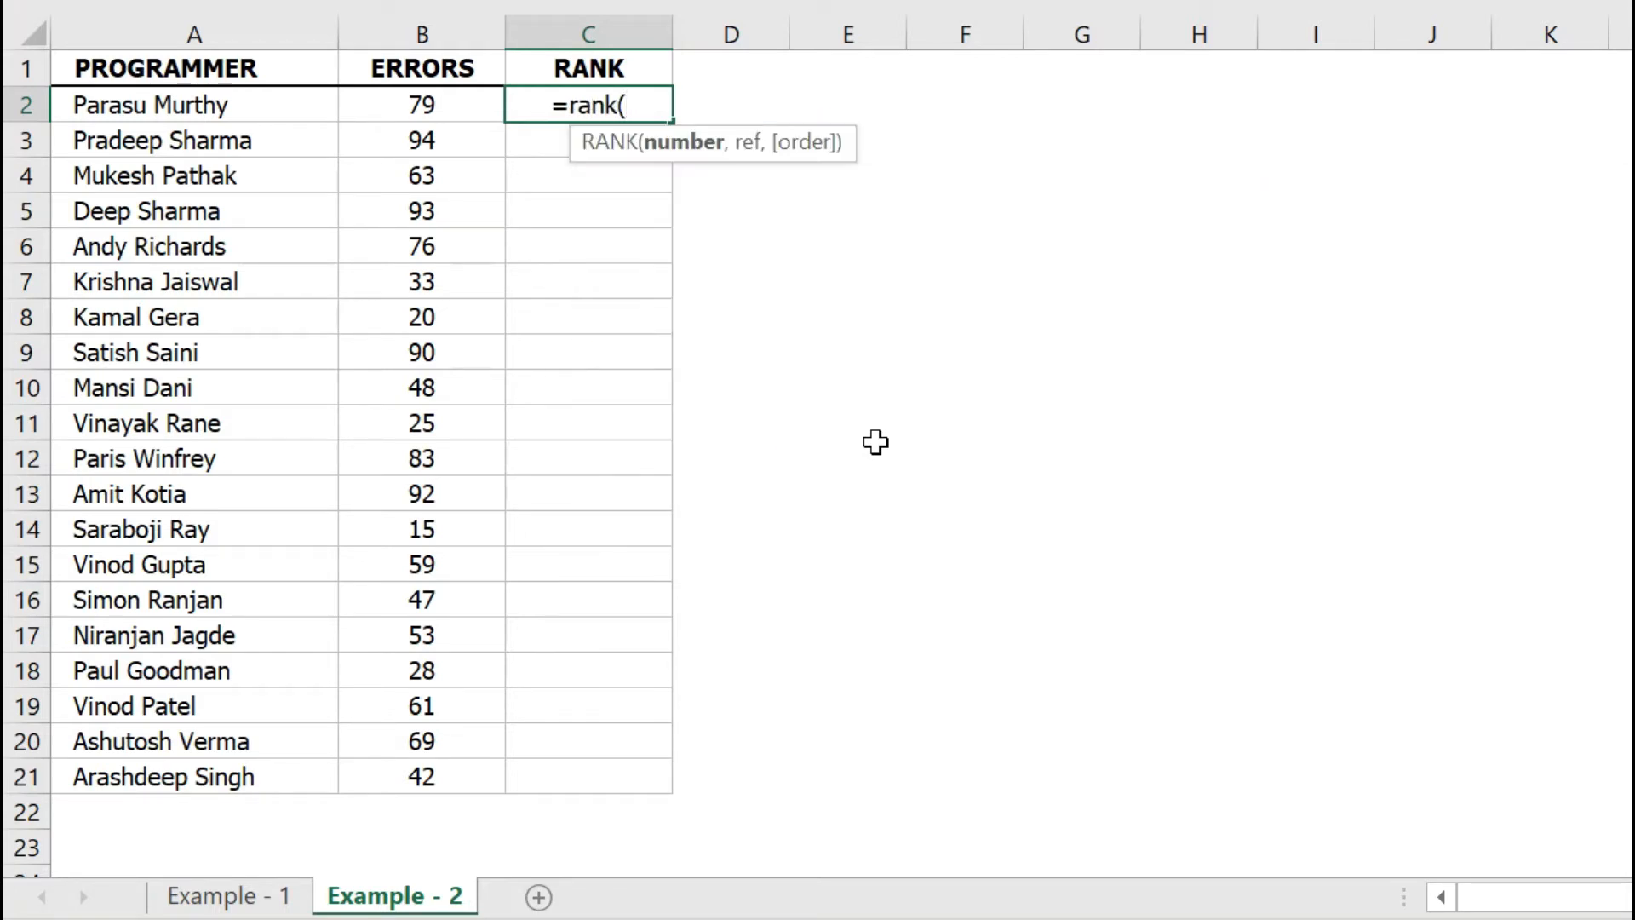
{"action": "left_click", "coordinate": [438, 107]}
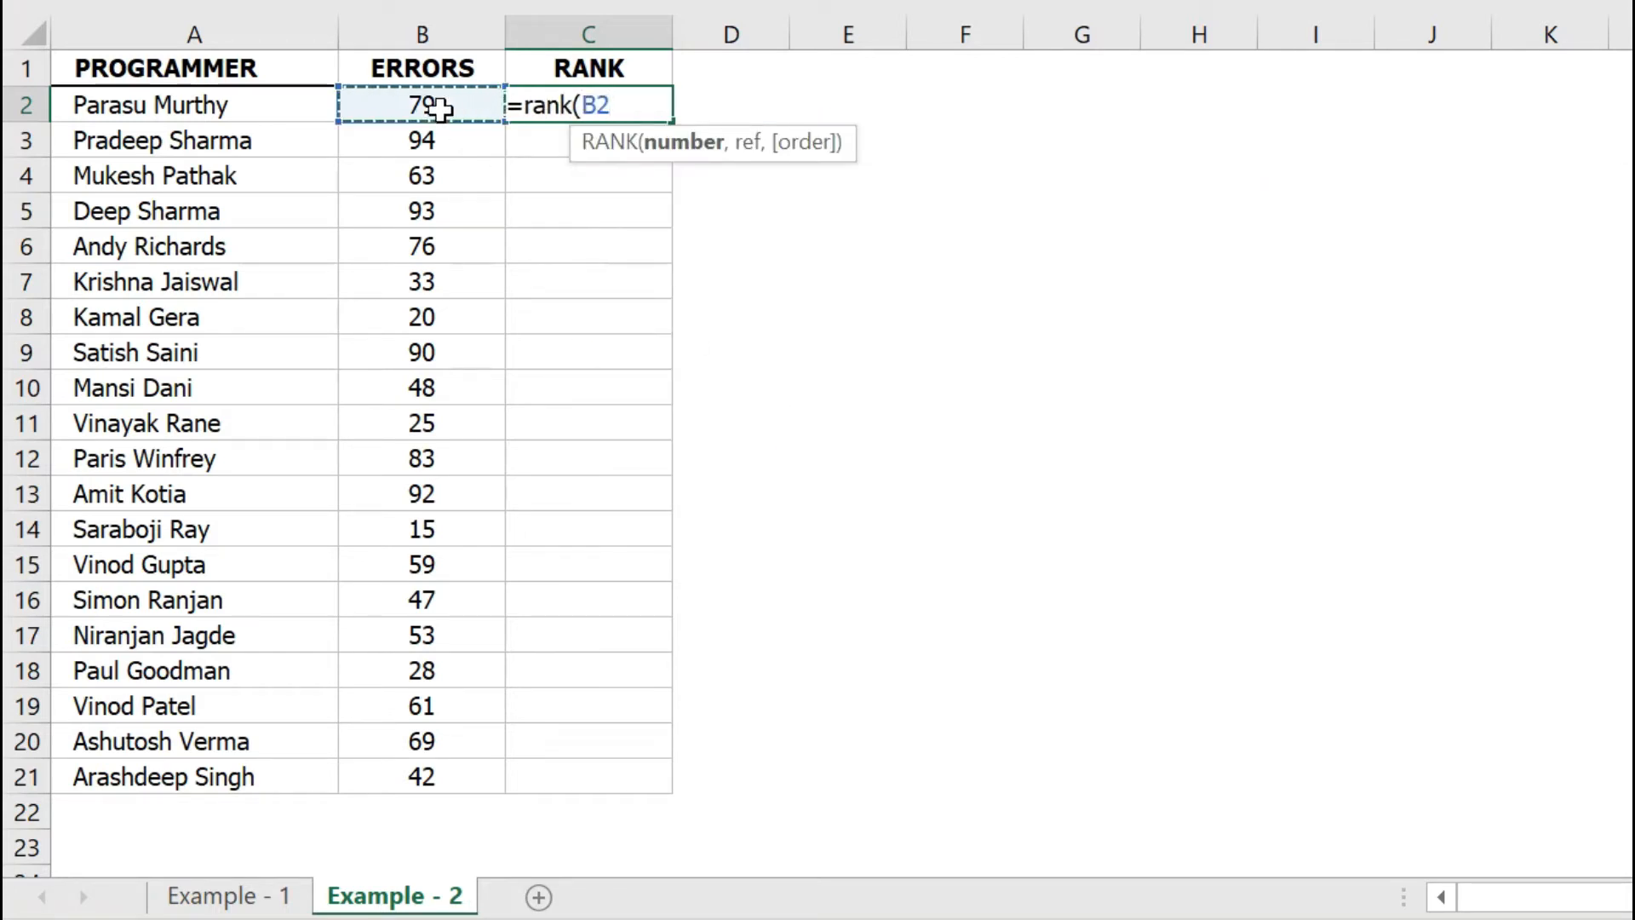
{"action": "type", "text": ","}
{"action": "left_click", "coordinate": [439, 107]}
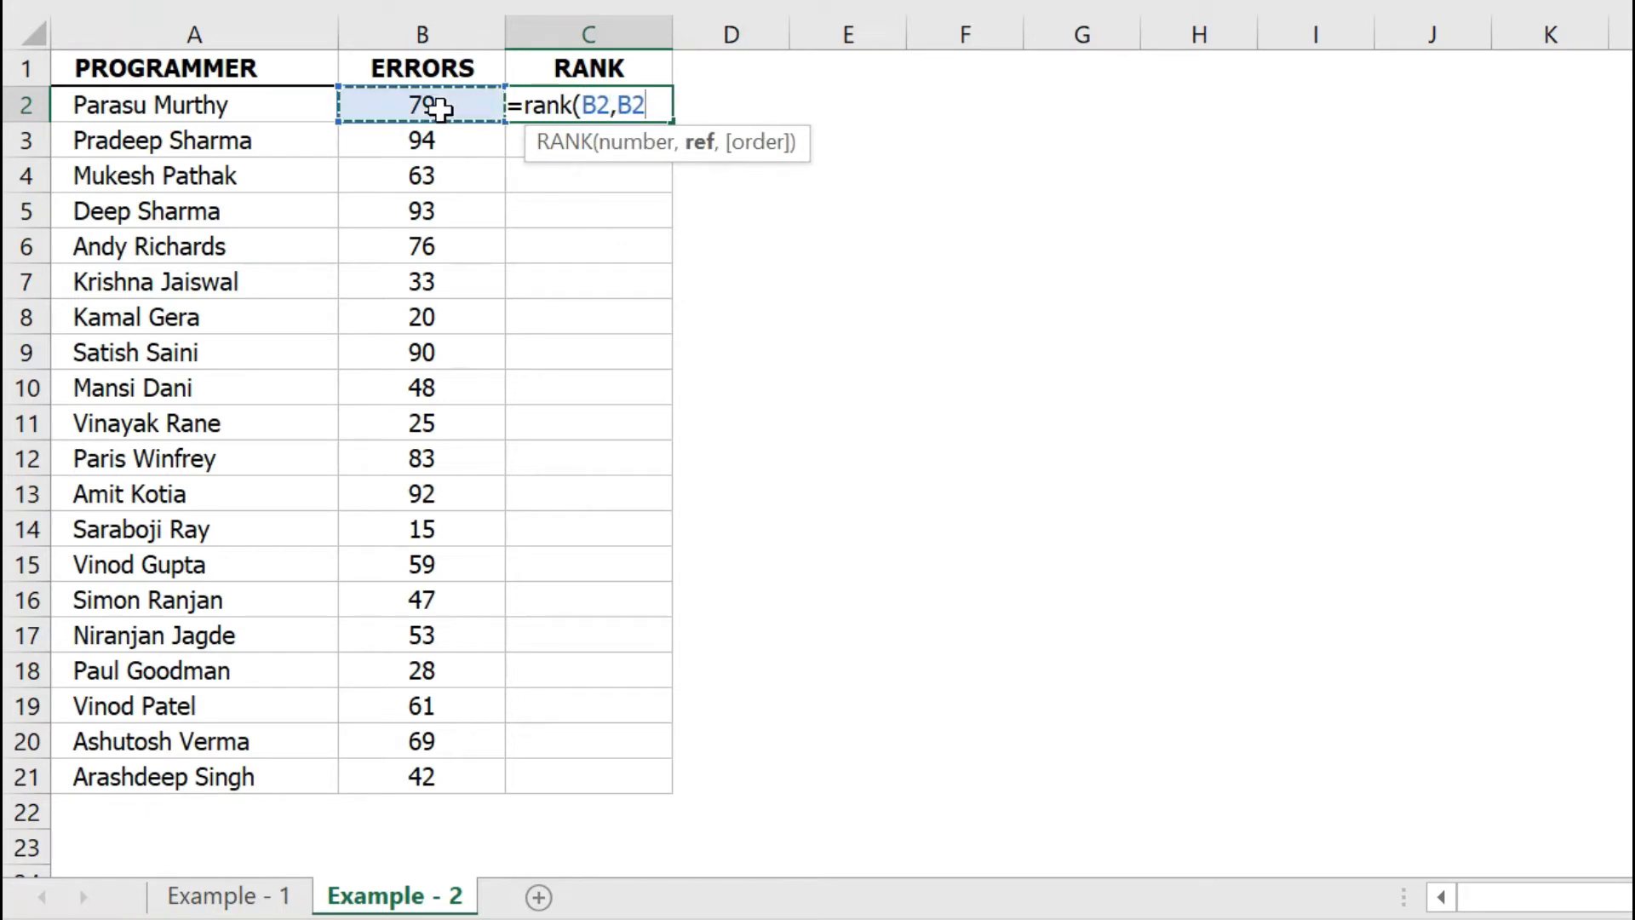
{"action": "key", "text": "ctrl+shift+Down"}
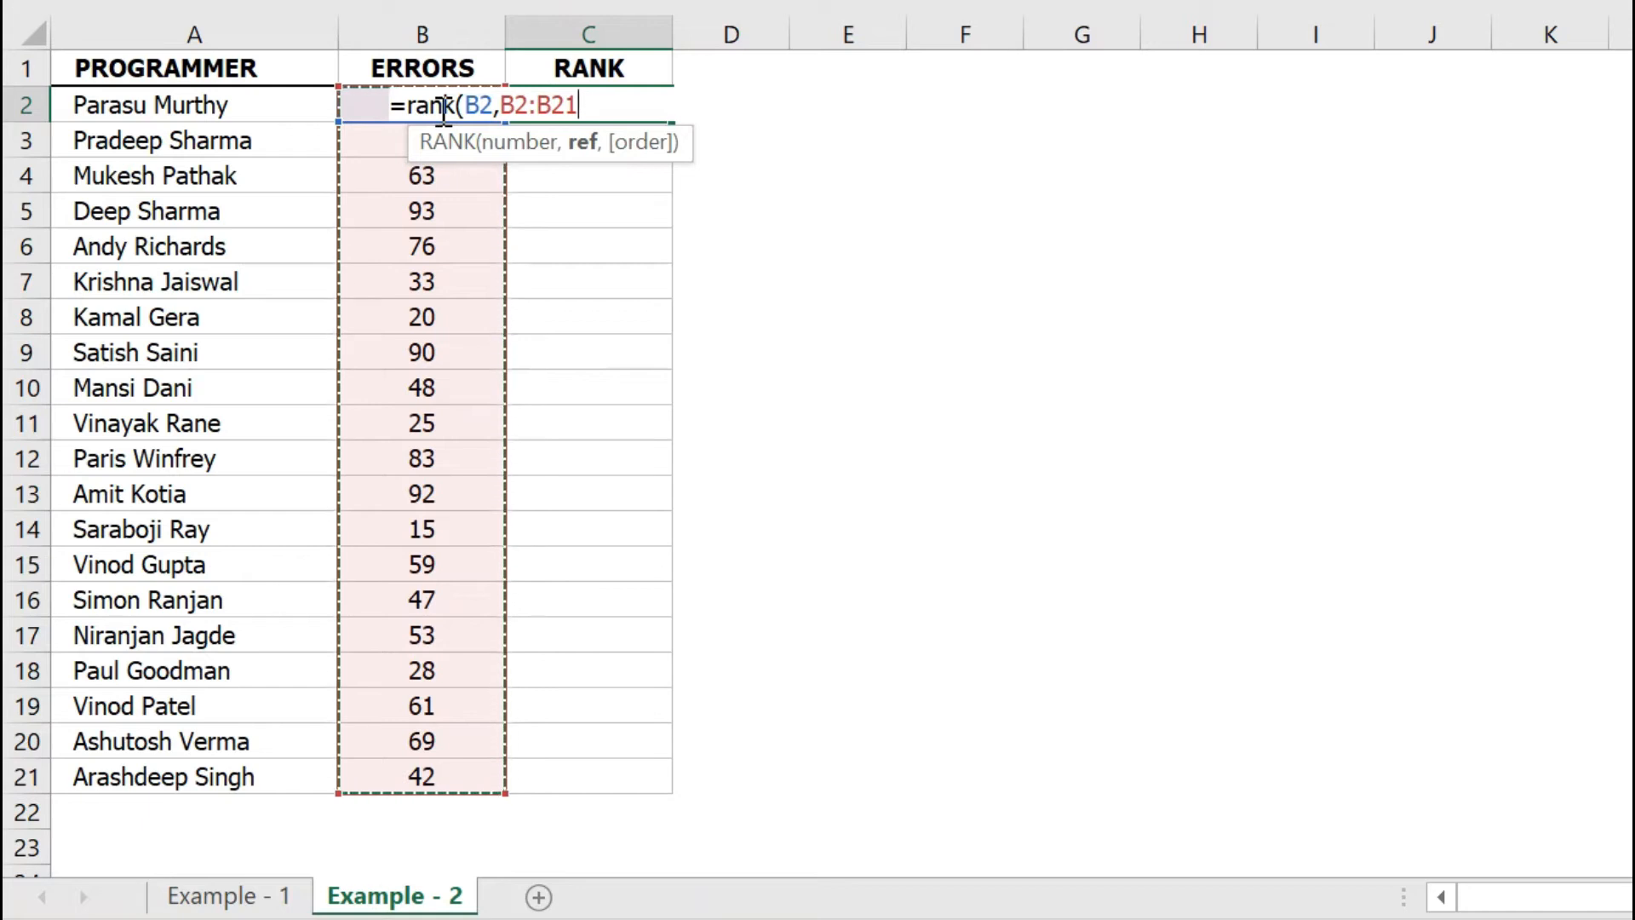
{"action": "key", "text": "F4"}
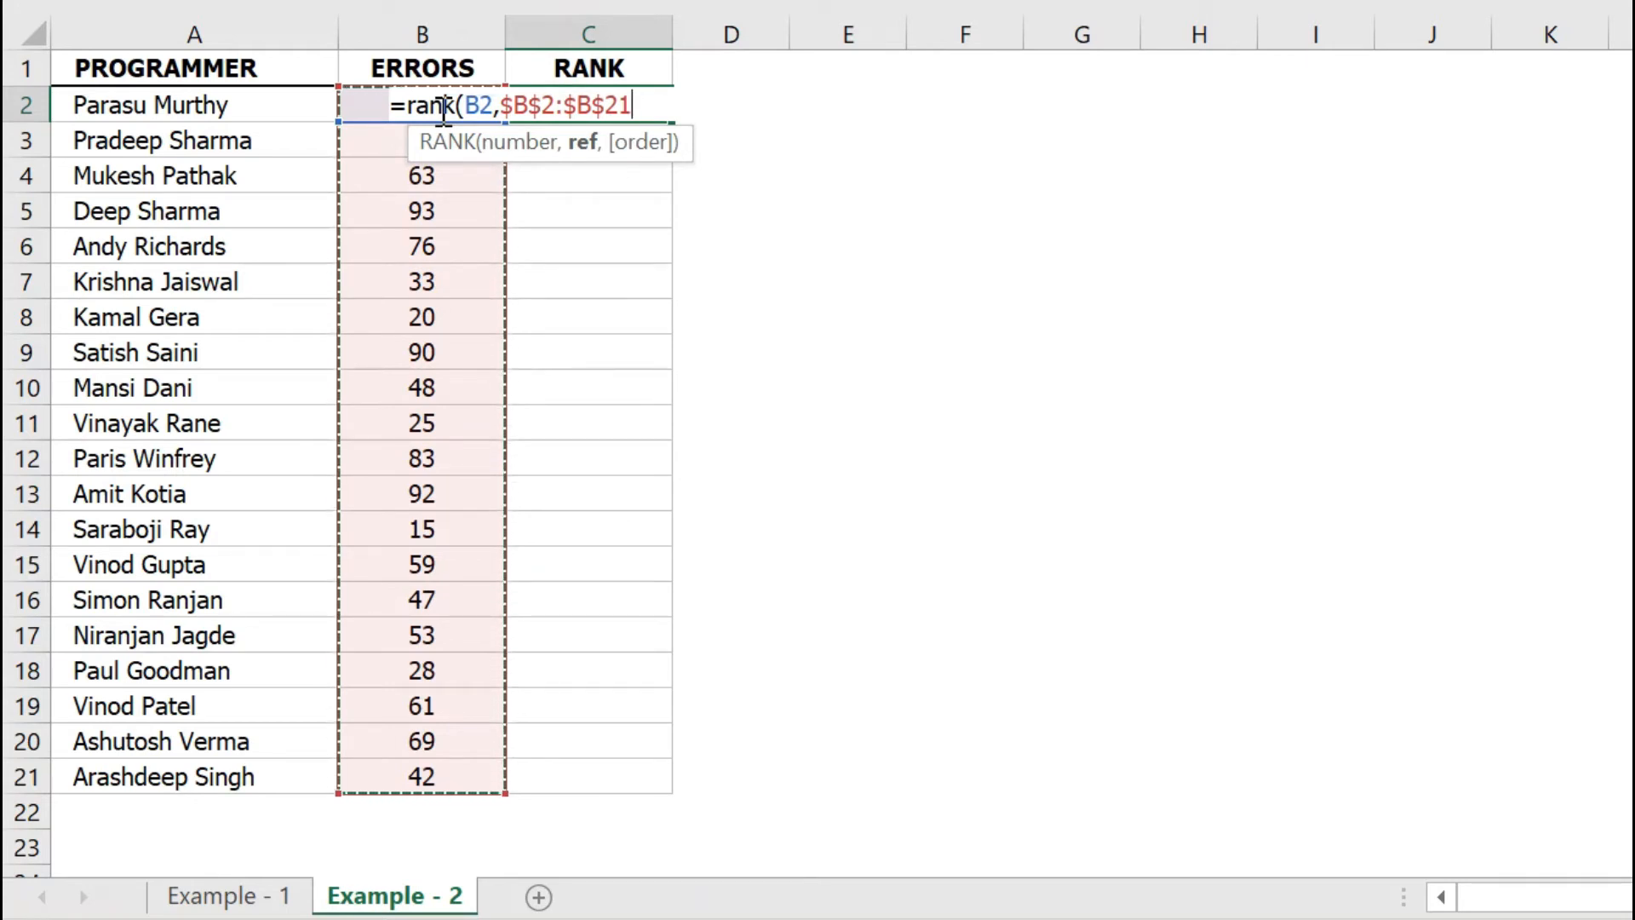
{"action": "type", "text": ","}
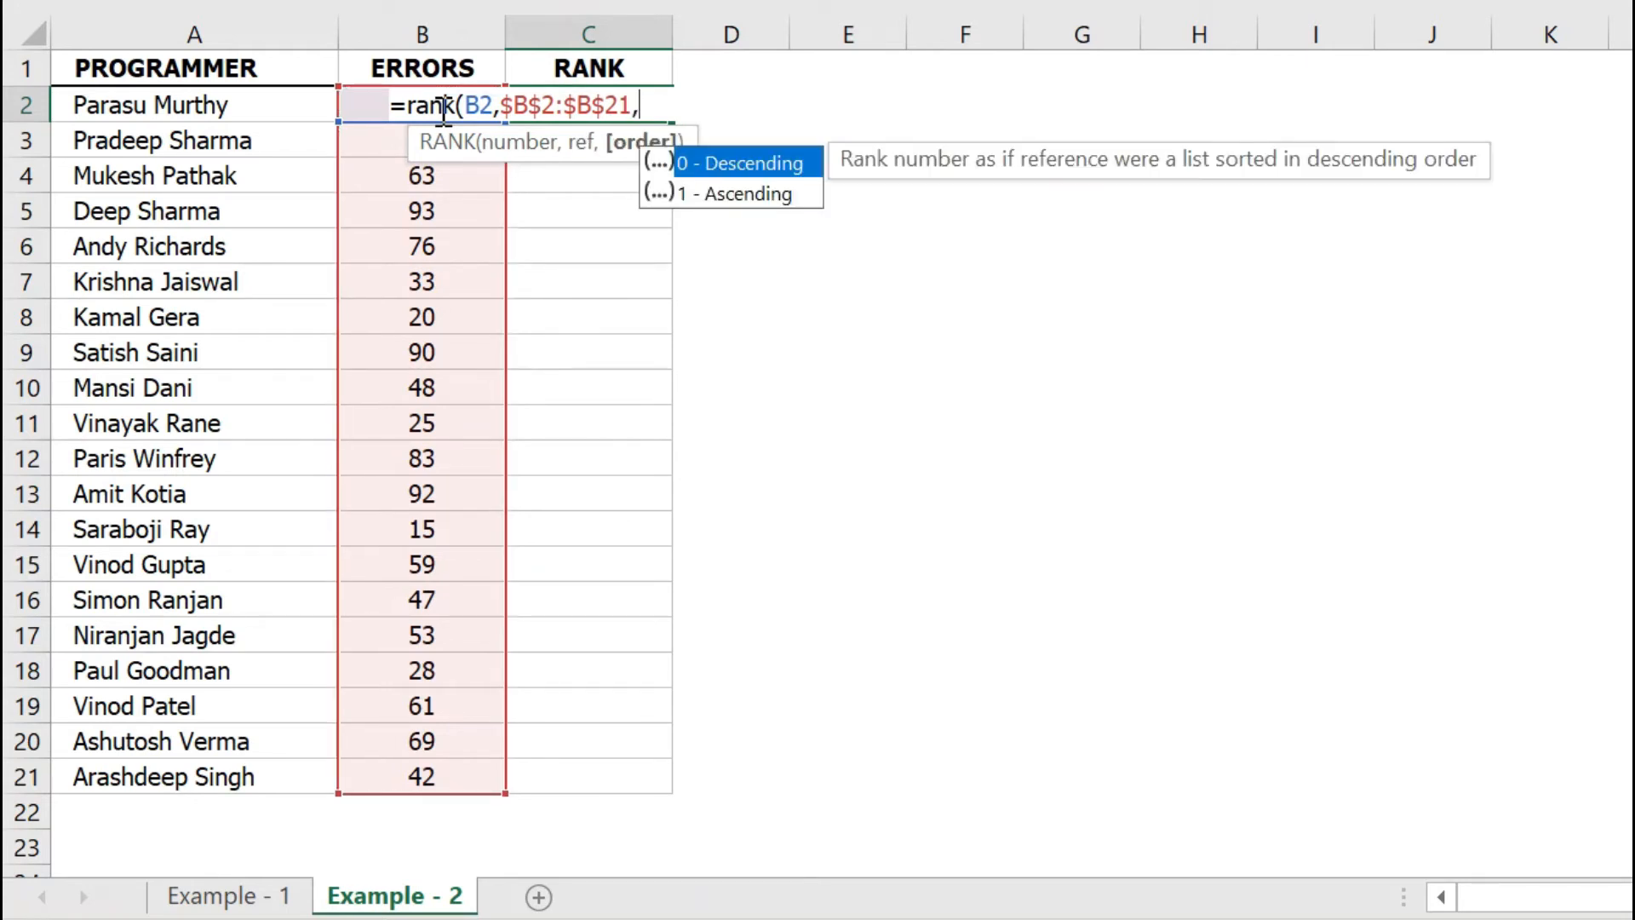
{"action": "double_click", "coordinate": [769, 194]}
{"action": "type", "text": ")"}
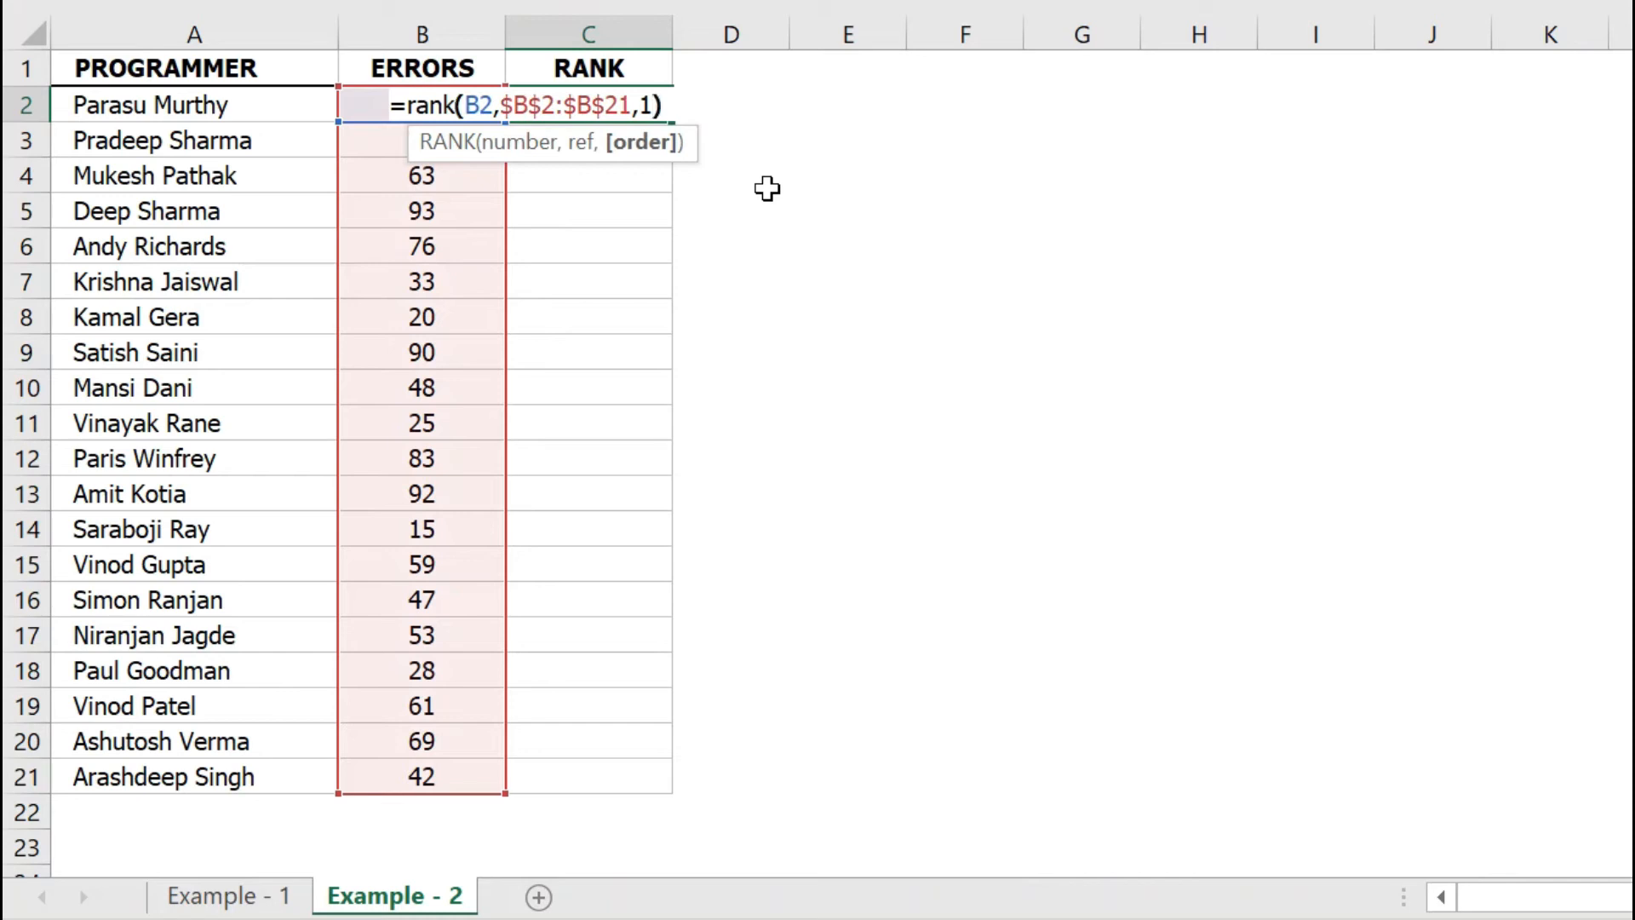
{"action": "key", "text": "Return"}
Fill the ascending rank formula from C2 down to C21 and check the errors against the ranks in rows 14 and 8.
{"action": "left_click", "coordinate": [626, 105]}
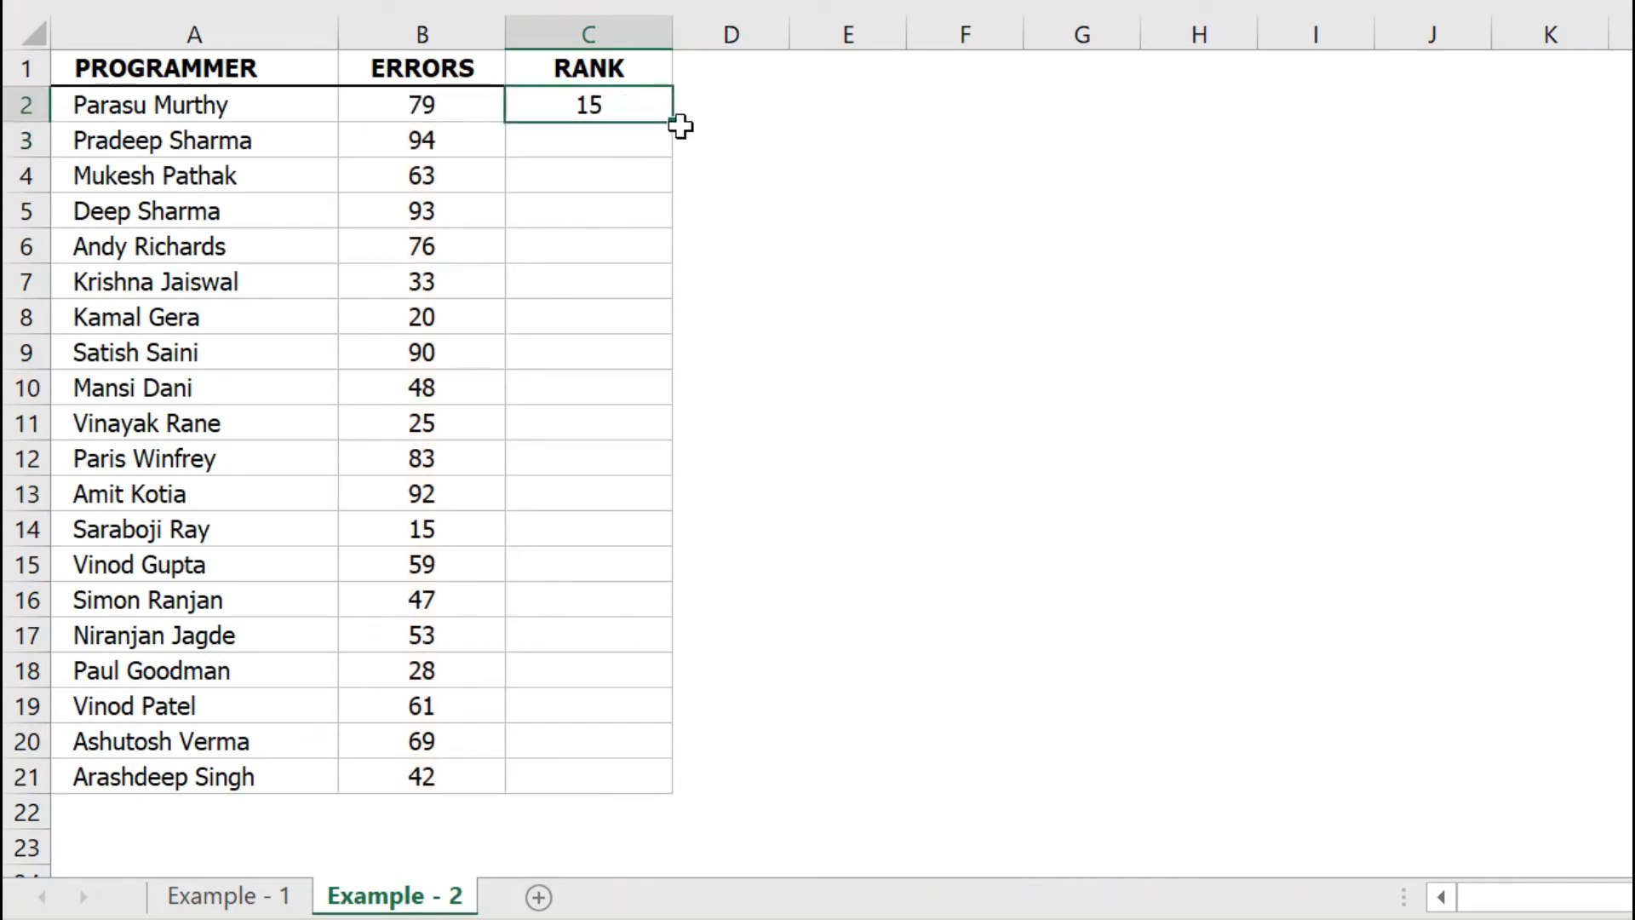
{"action": "double_click", "coordinate": [672, 124]}
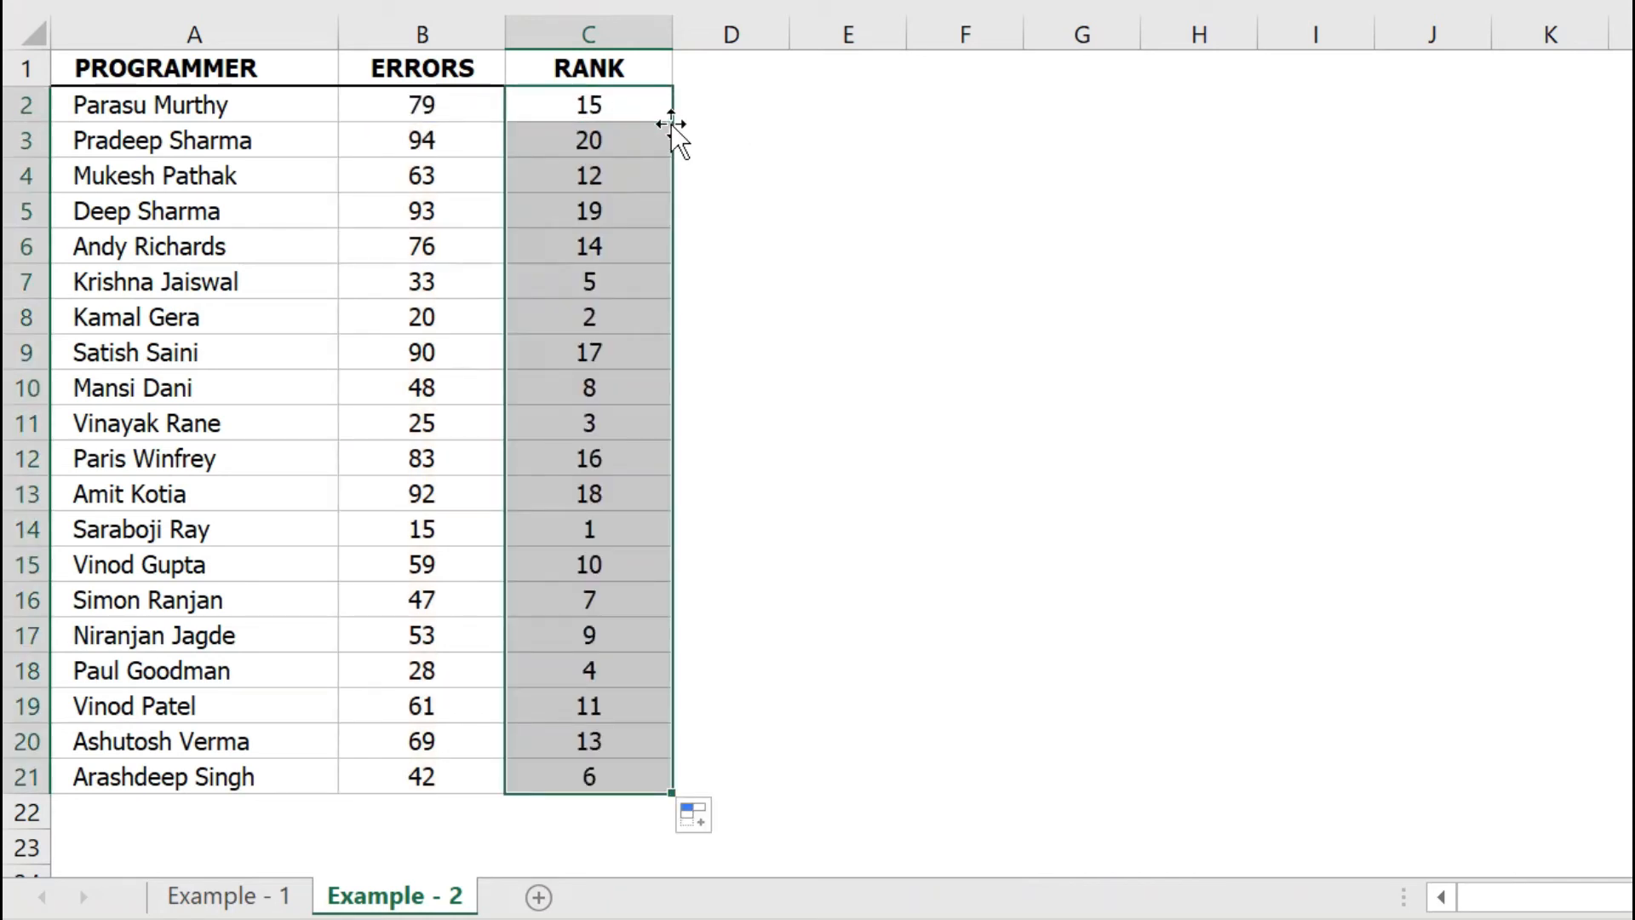
{"action": "left_click", "coordinate": [434, 528]}
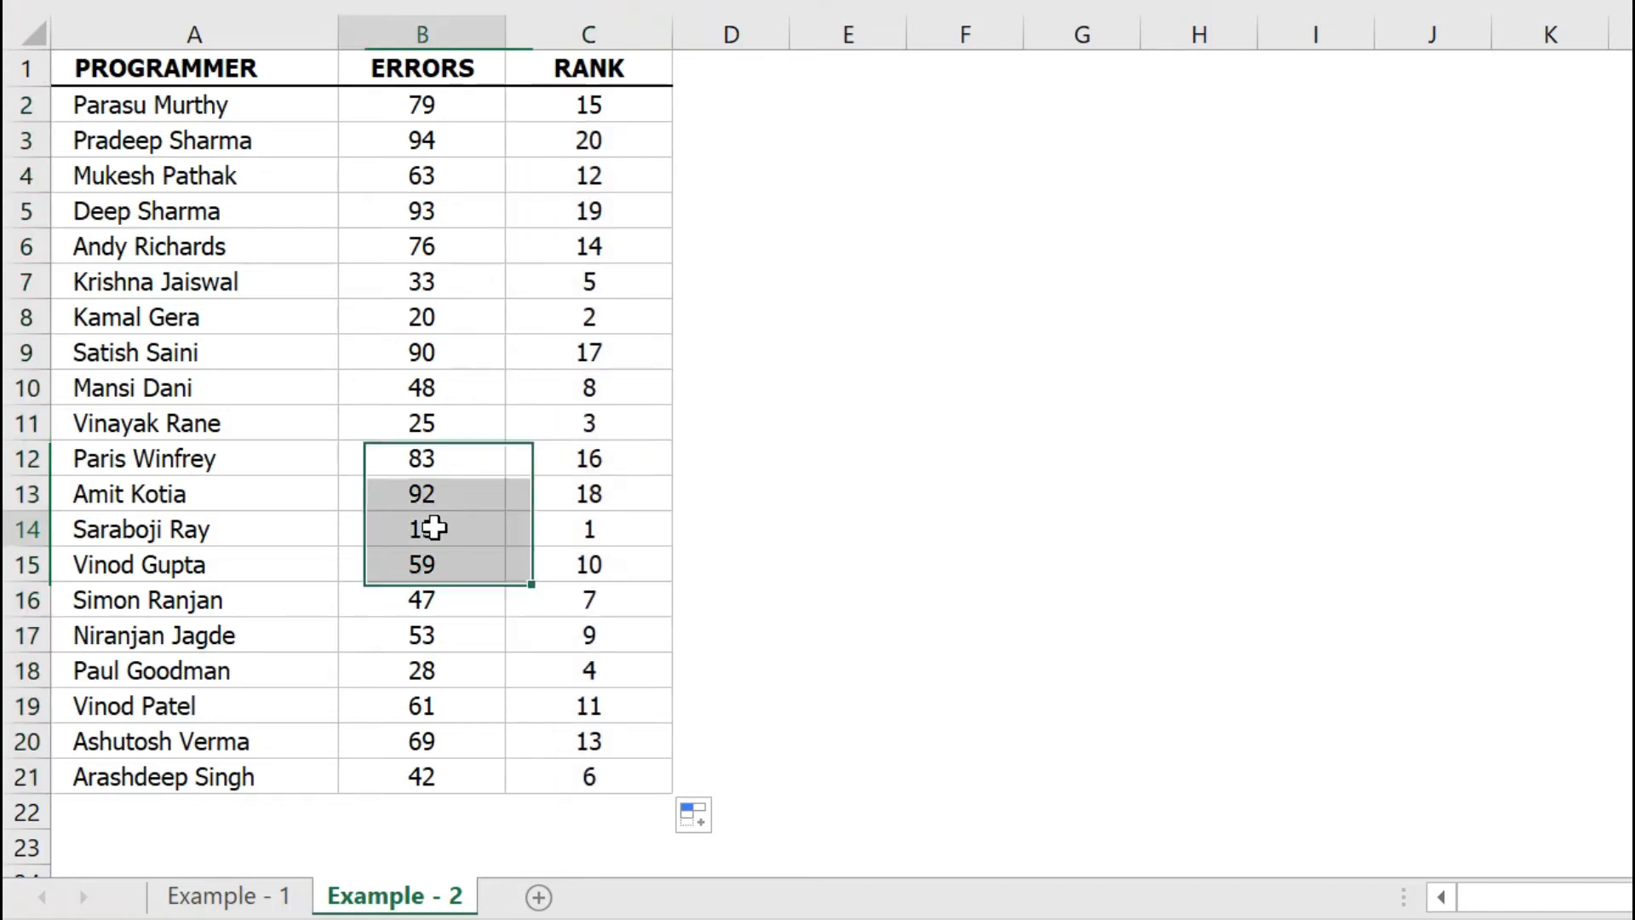
{"action": "left_click", "coordinate": [562, 528]}
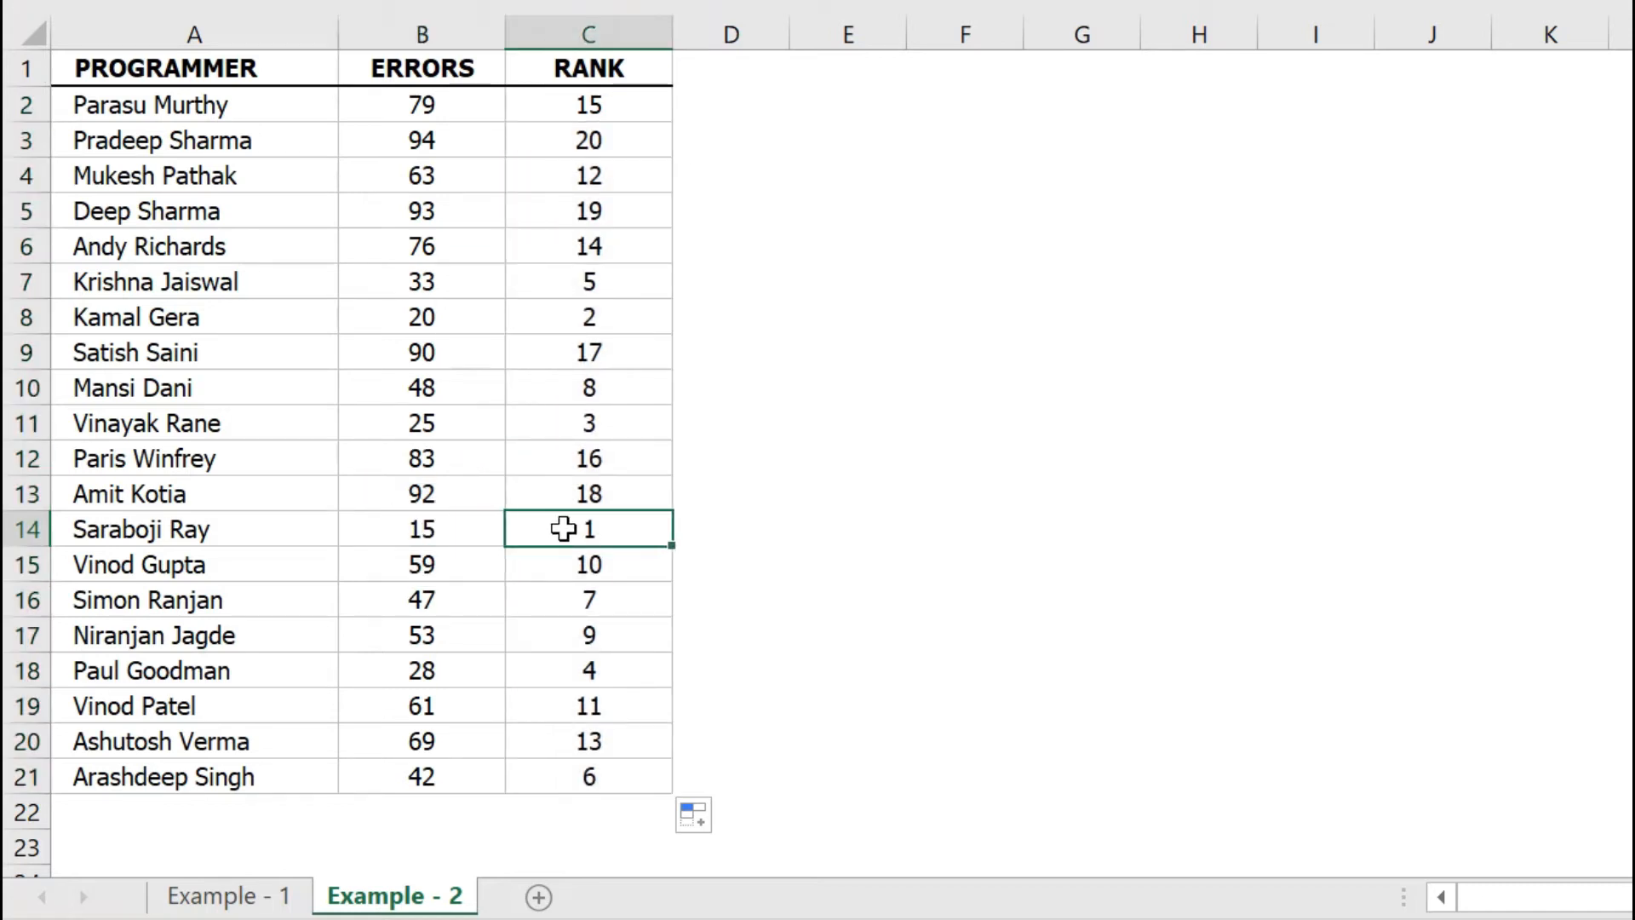
{"action": "left_click", "coordinate": [463, 532]}
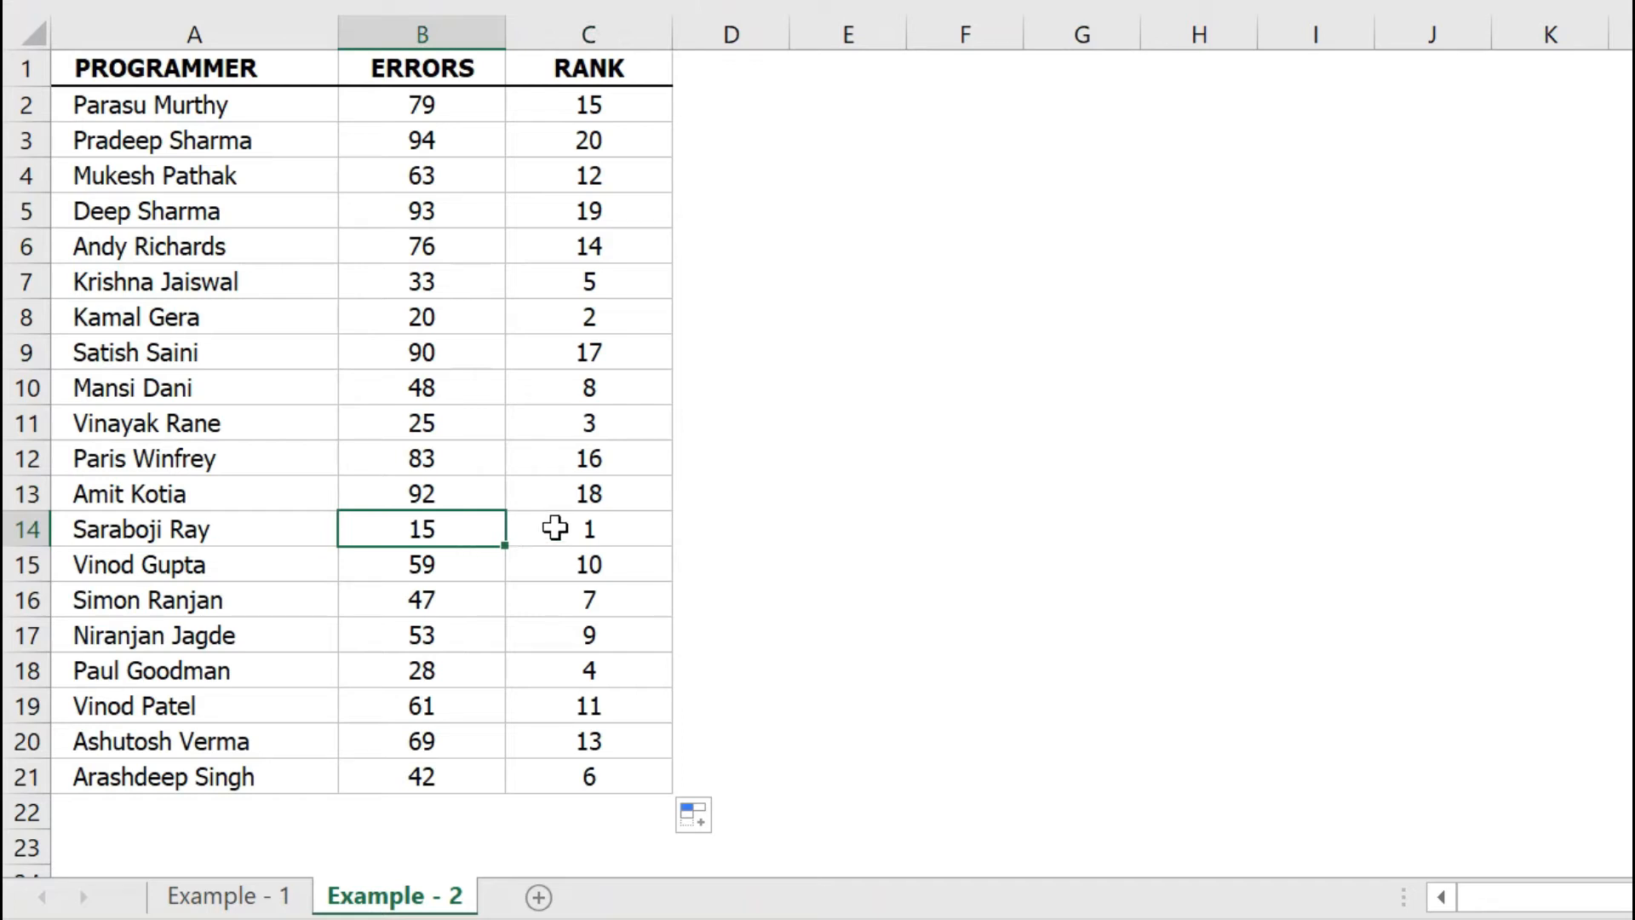
{"action": "left_click", "coordinate": [554, 528]}
{"action": "left_click", "coordinate": [451, 319]}
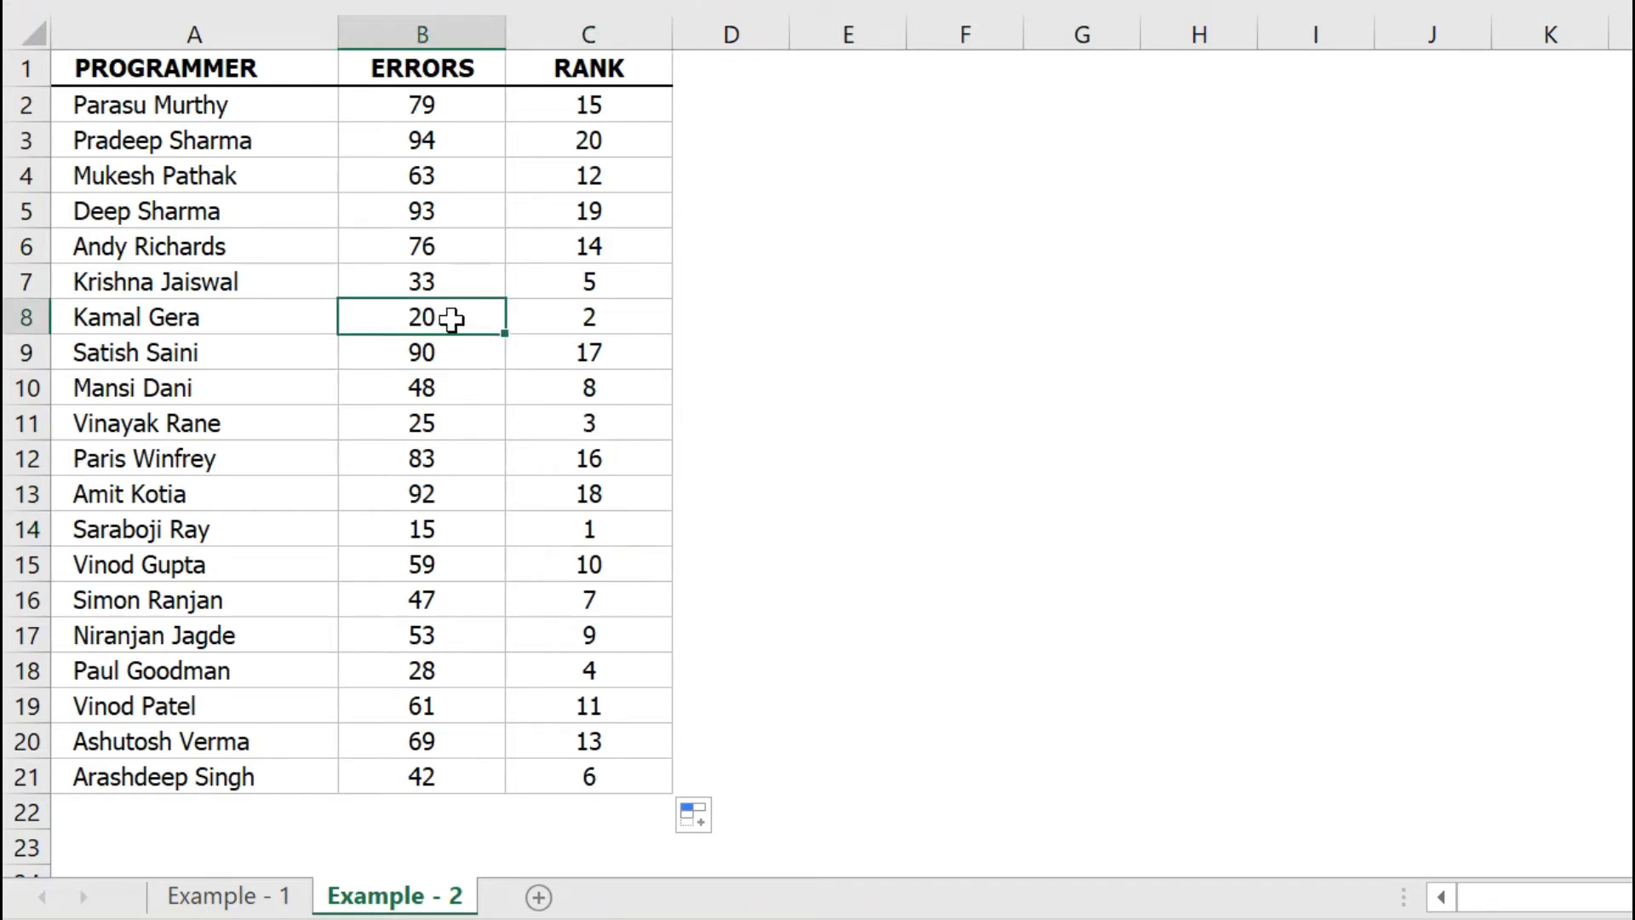
{"action": "left_click", "coordinate": [554, 317]}
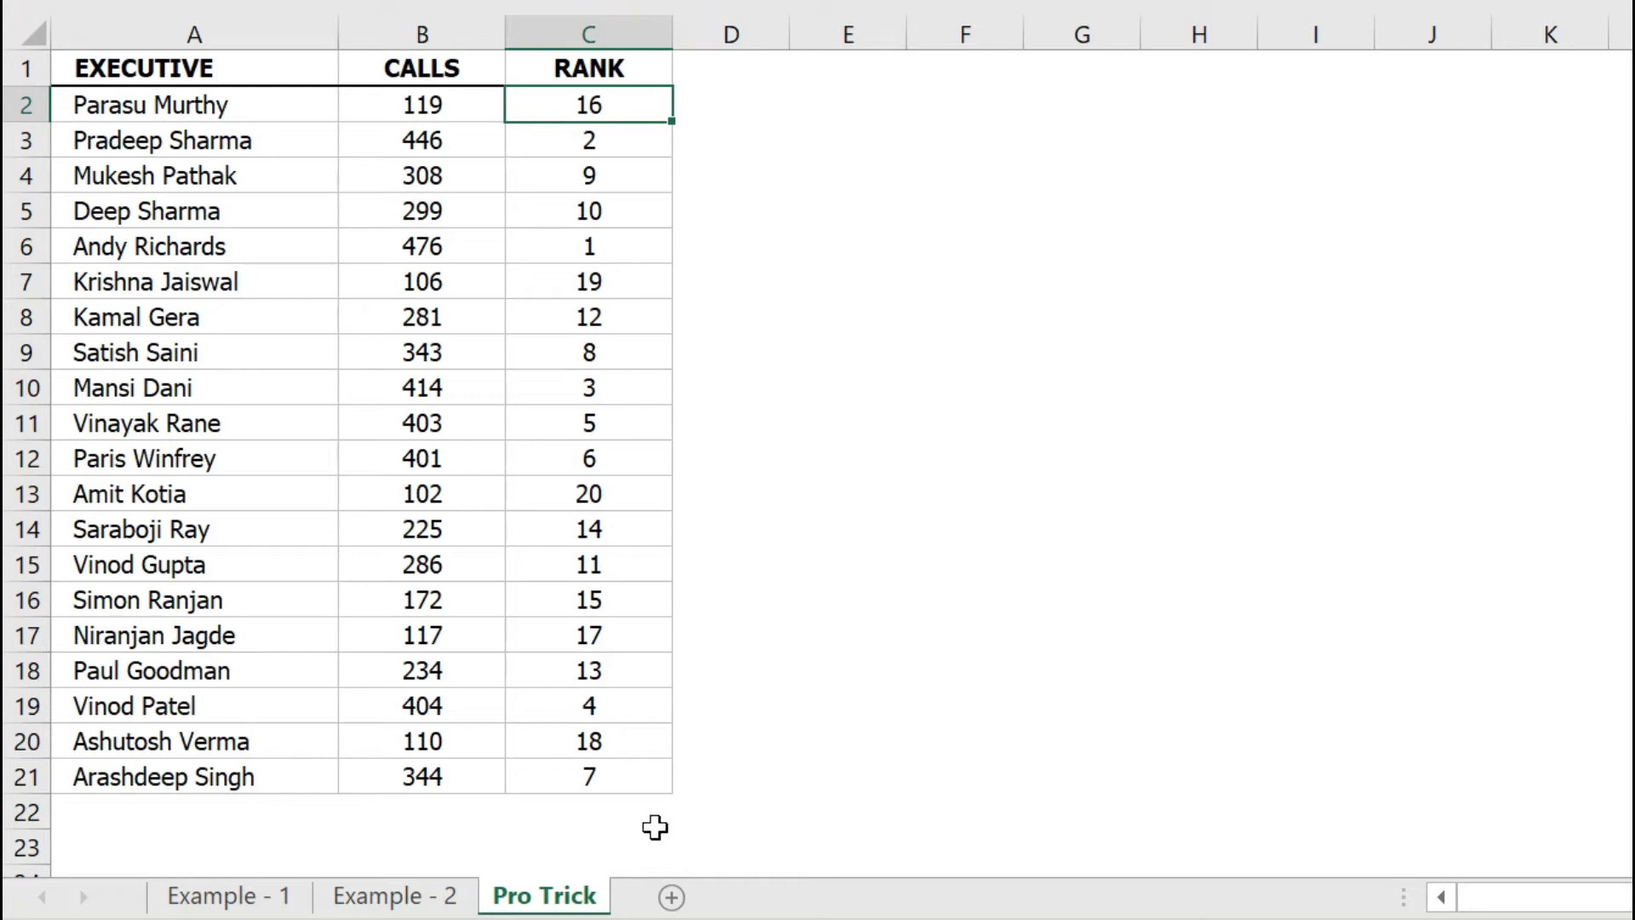
Compare the rank column on sheets Example - 1 and Pro Trick, and inspect the RANK formula in C2 of Pro Trick.
{"action": "left_click", "coordinate": [230, 896]}
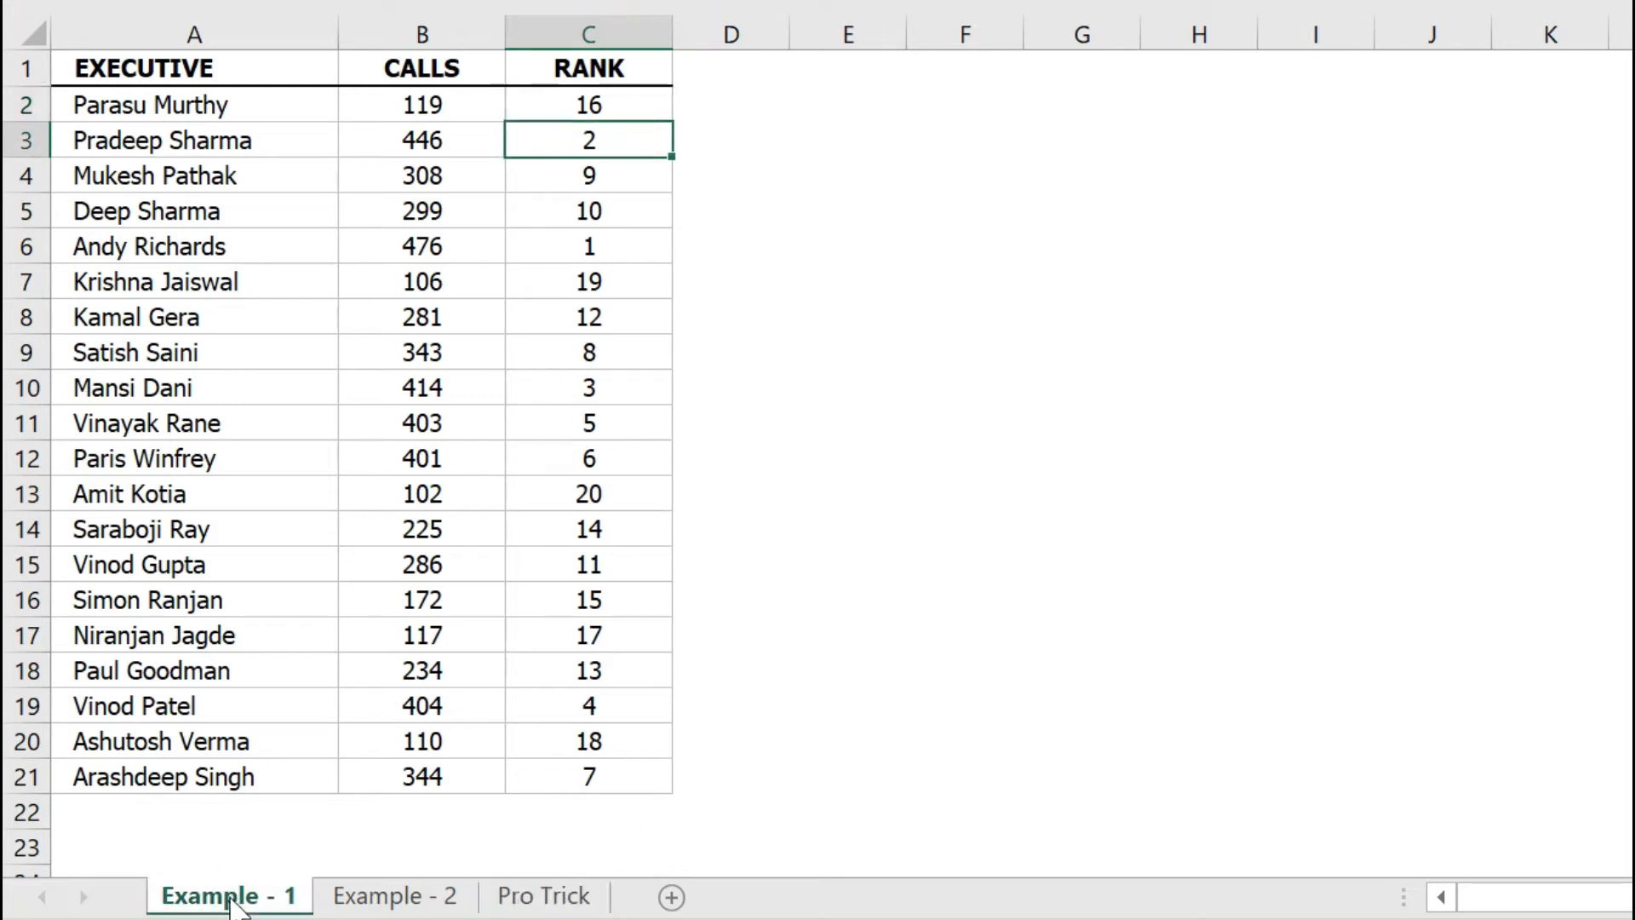
{"action": "left_click", "coordinate": [625, 111]}
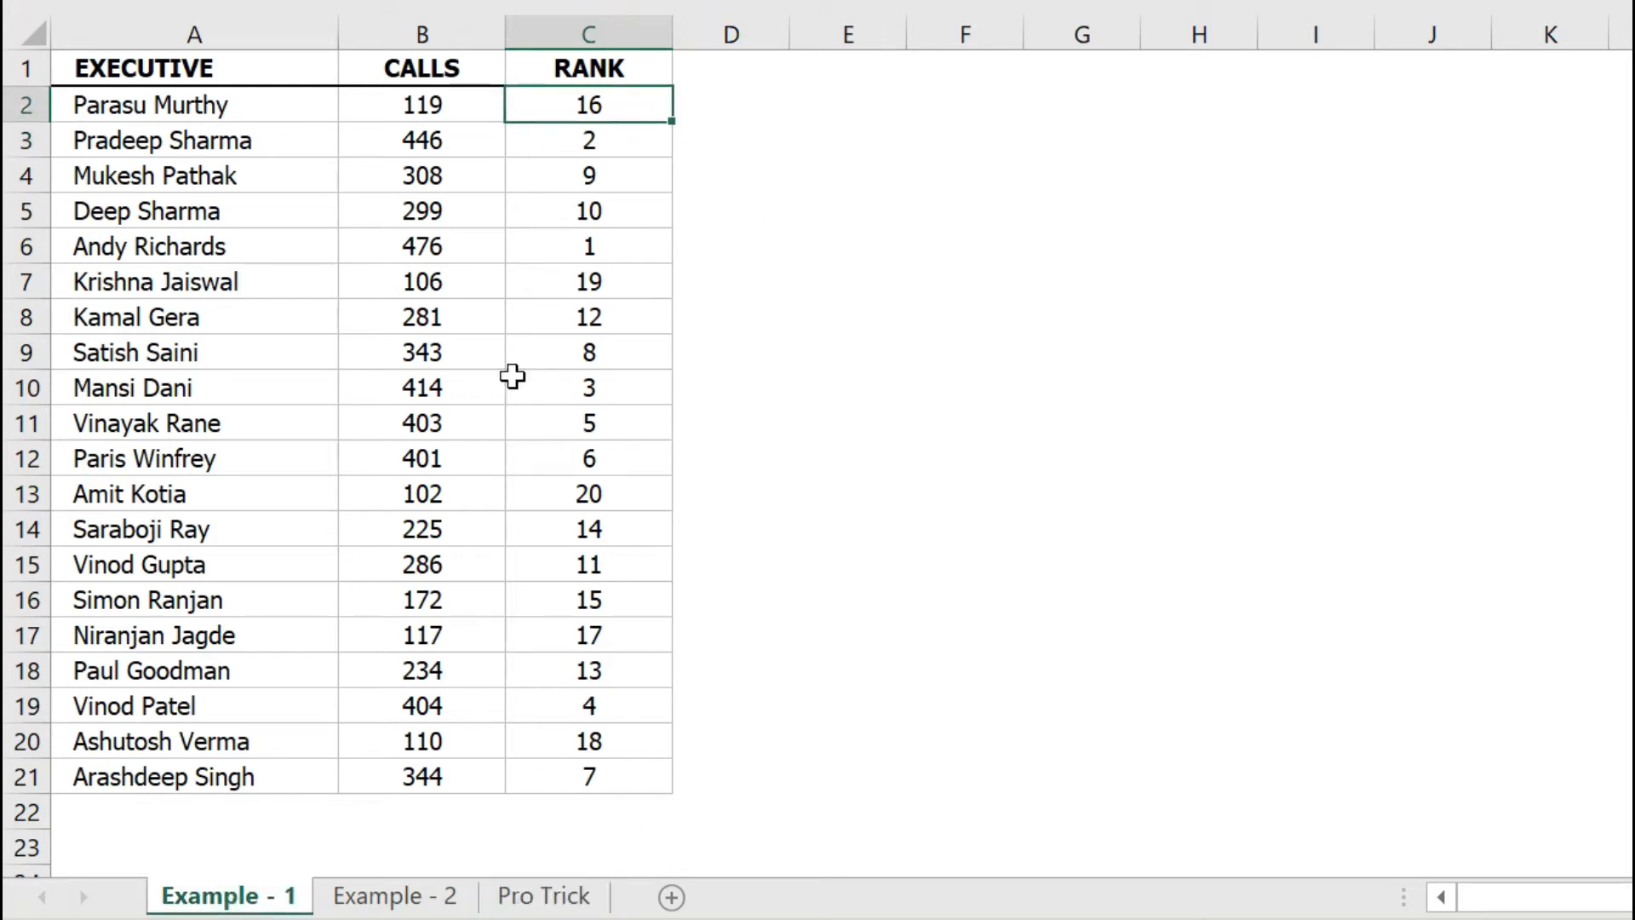
{"action": "left_click", "coordinate": [530, 896]}
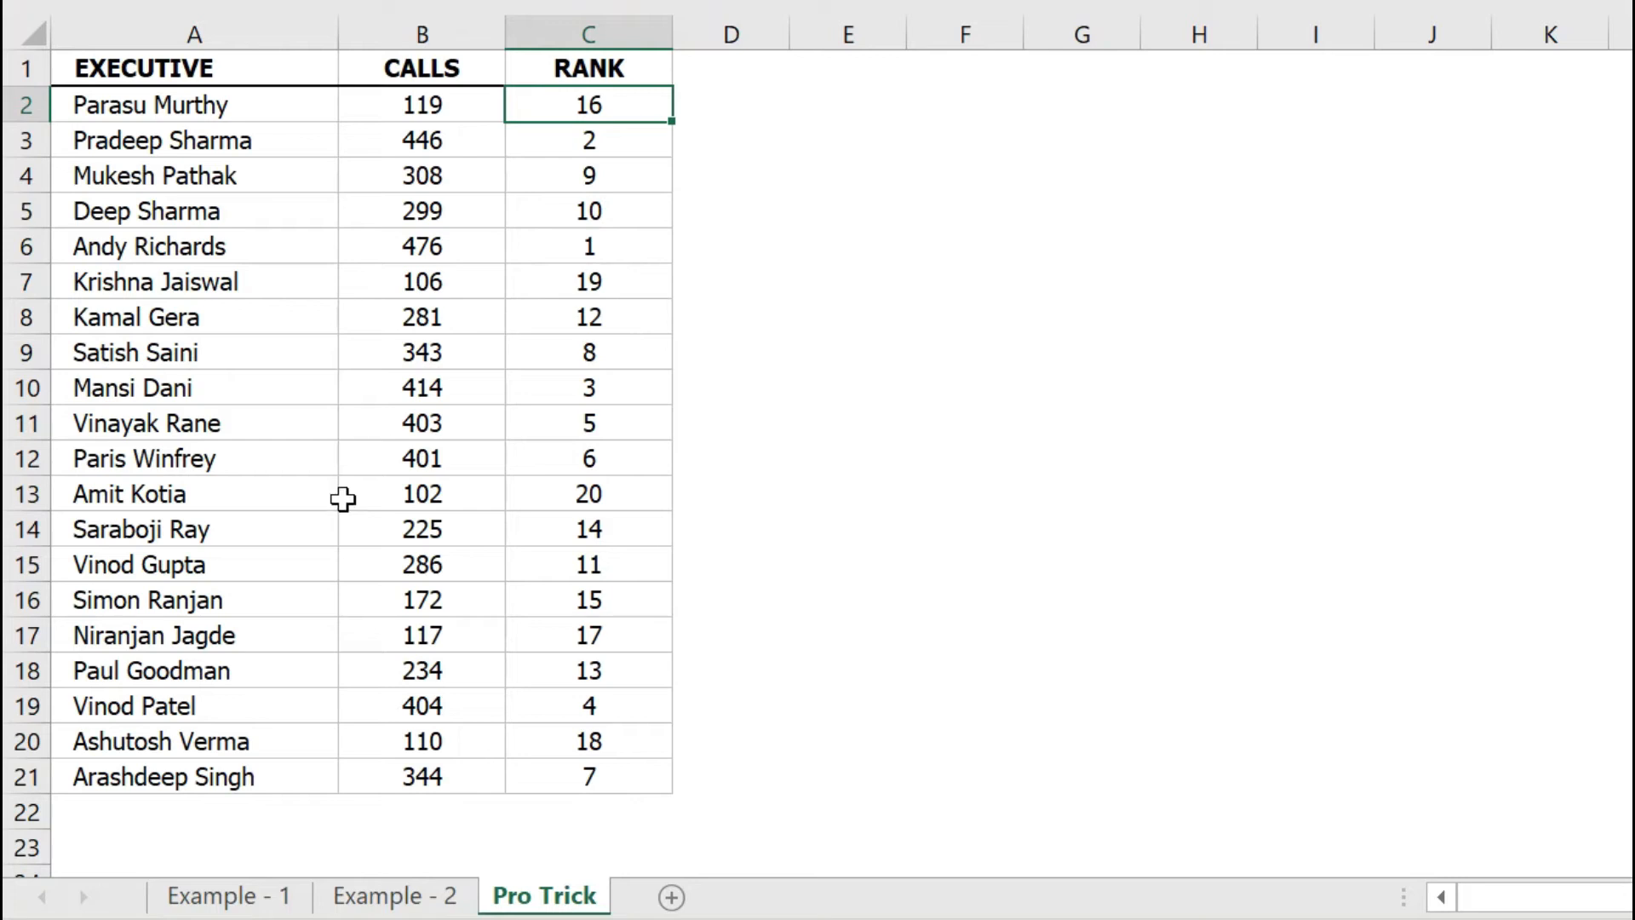
{"action": "double_click", "coordinate": [586, 103]}
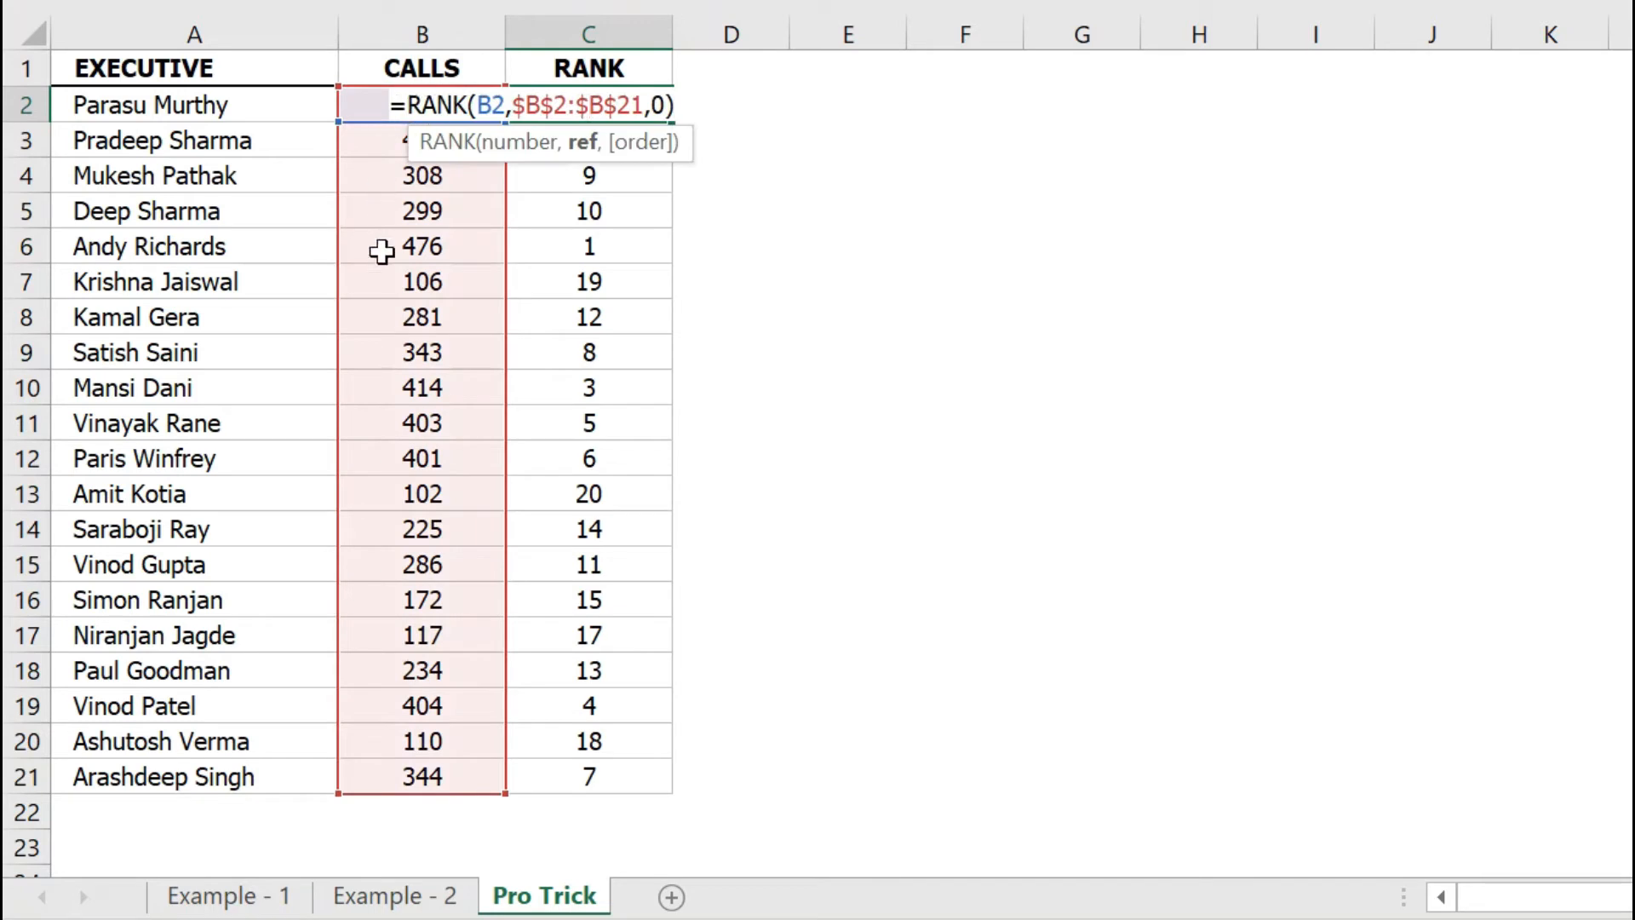
{"action": "key", "text": "Escape"}
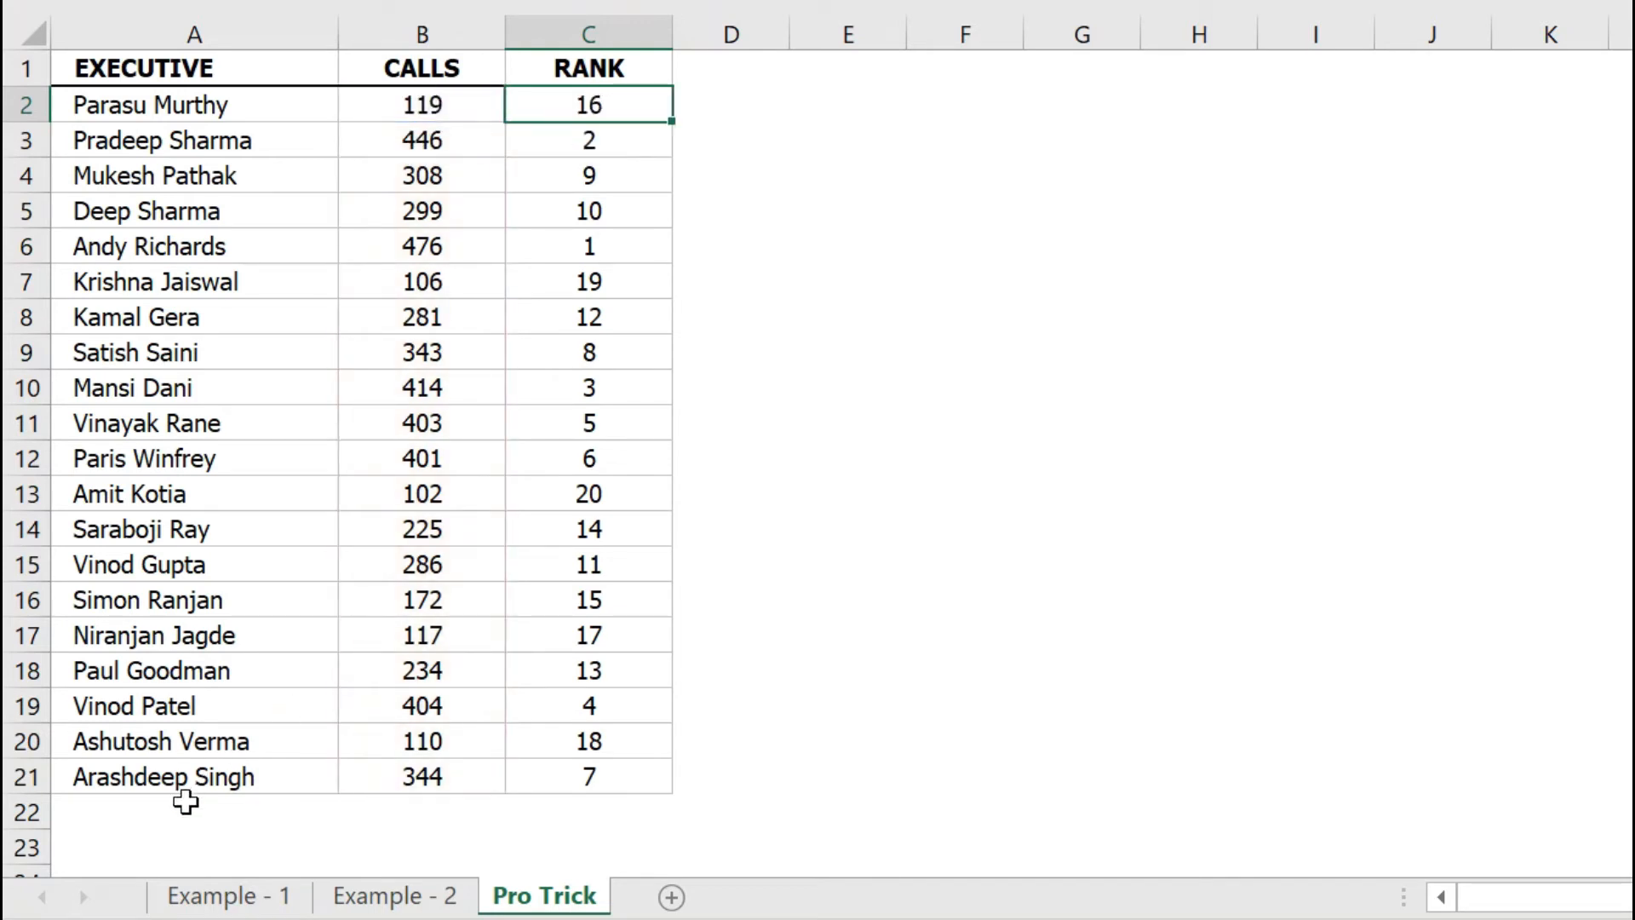
Try adding a new executive with 299 calls in row 22 below the plain range, and undo the entries.
{"action": "left_click", "coordinate": [178, 802]}
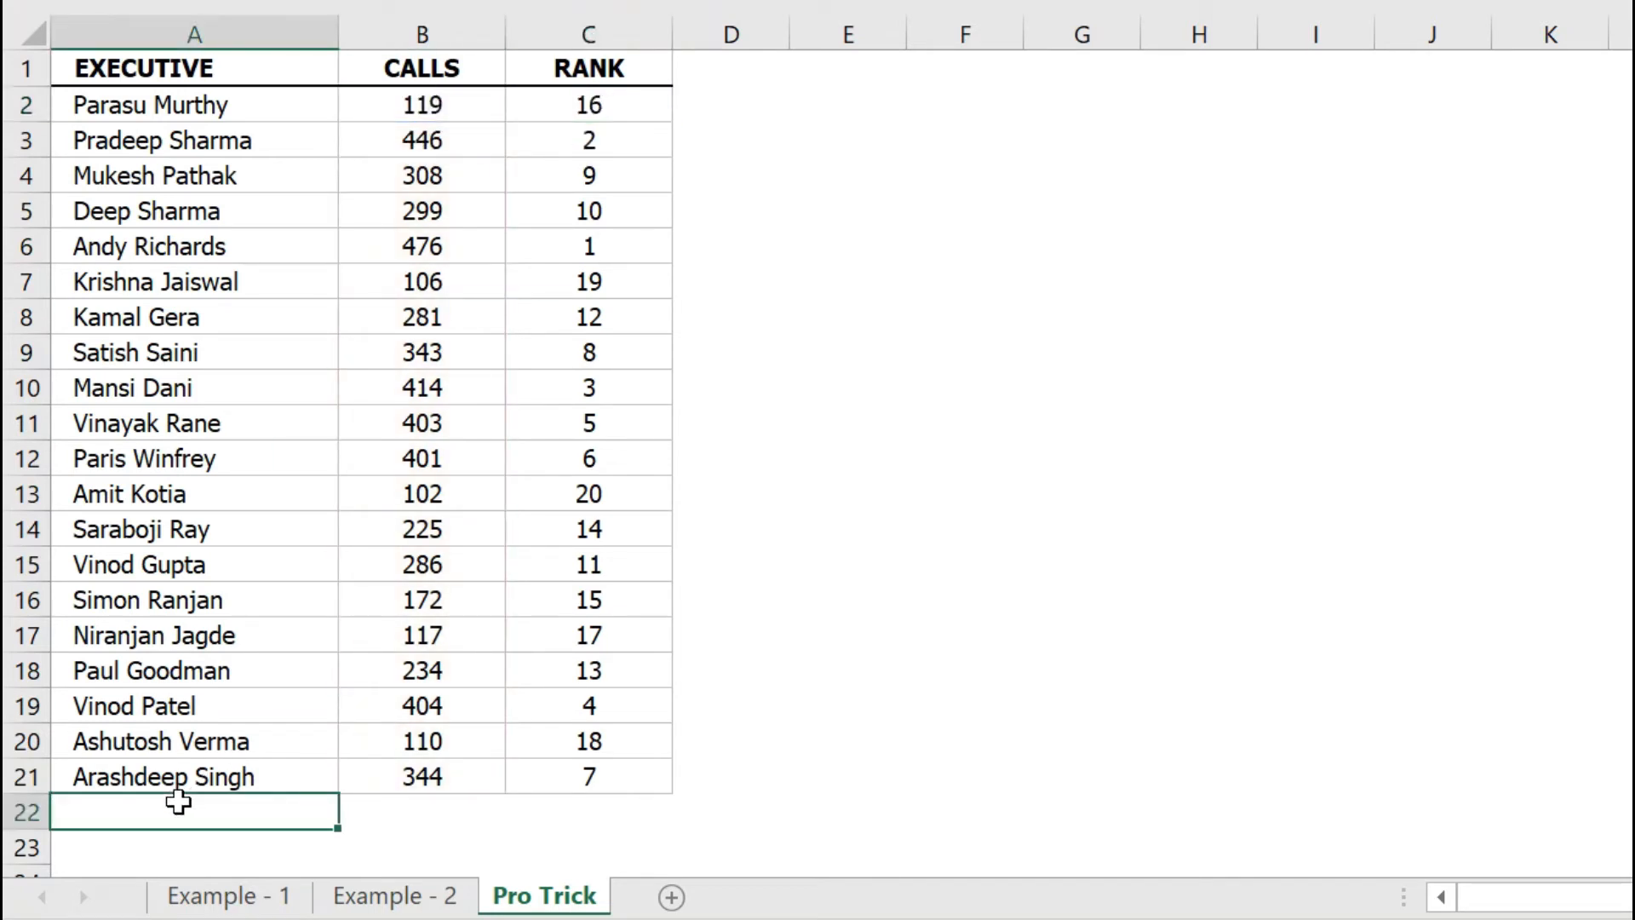
{"action": "type", "text": "Amit K"}
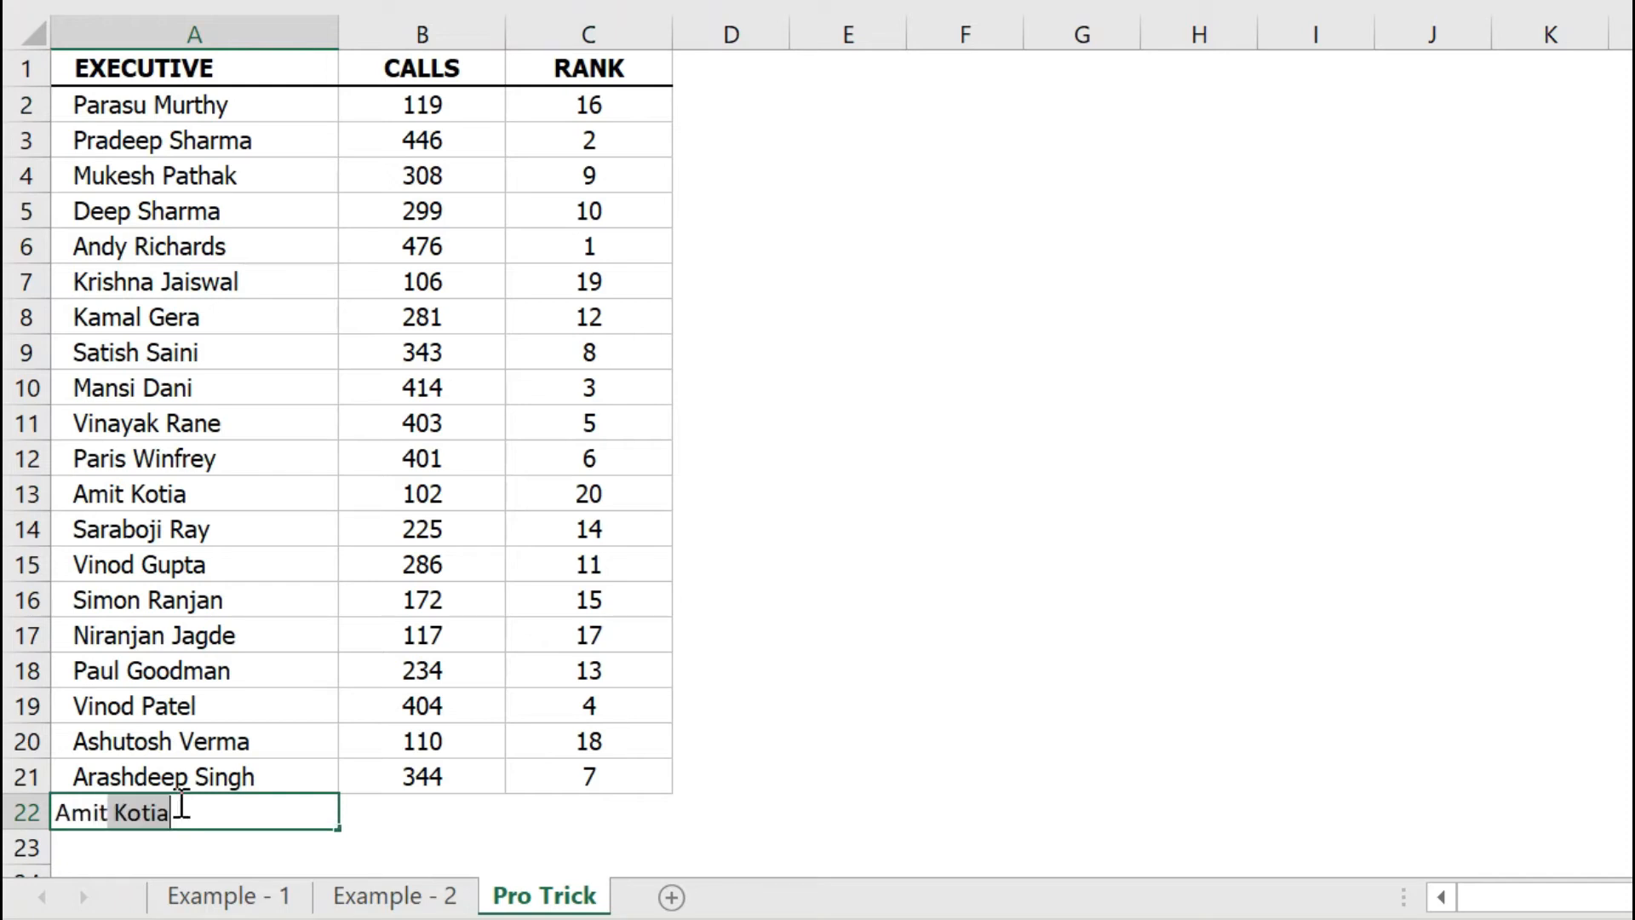
{"action": "type", "text": "umar"}
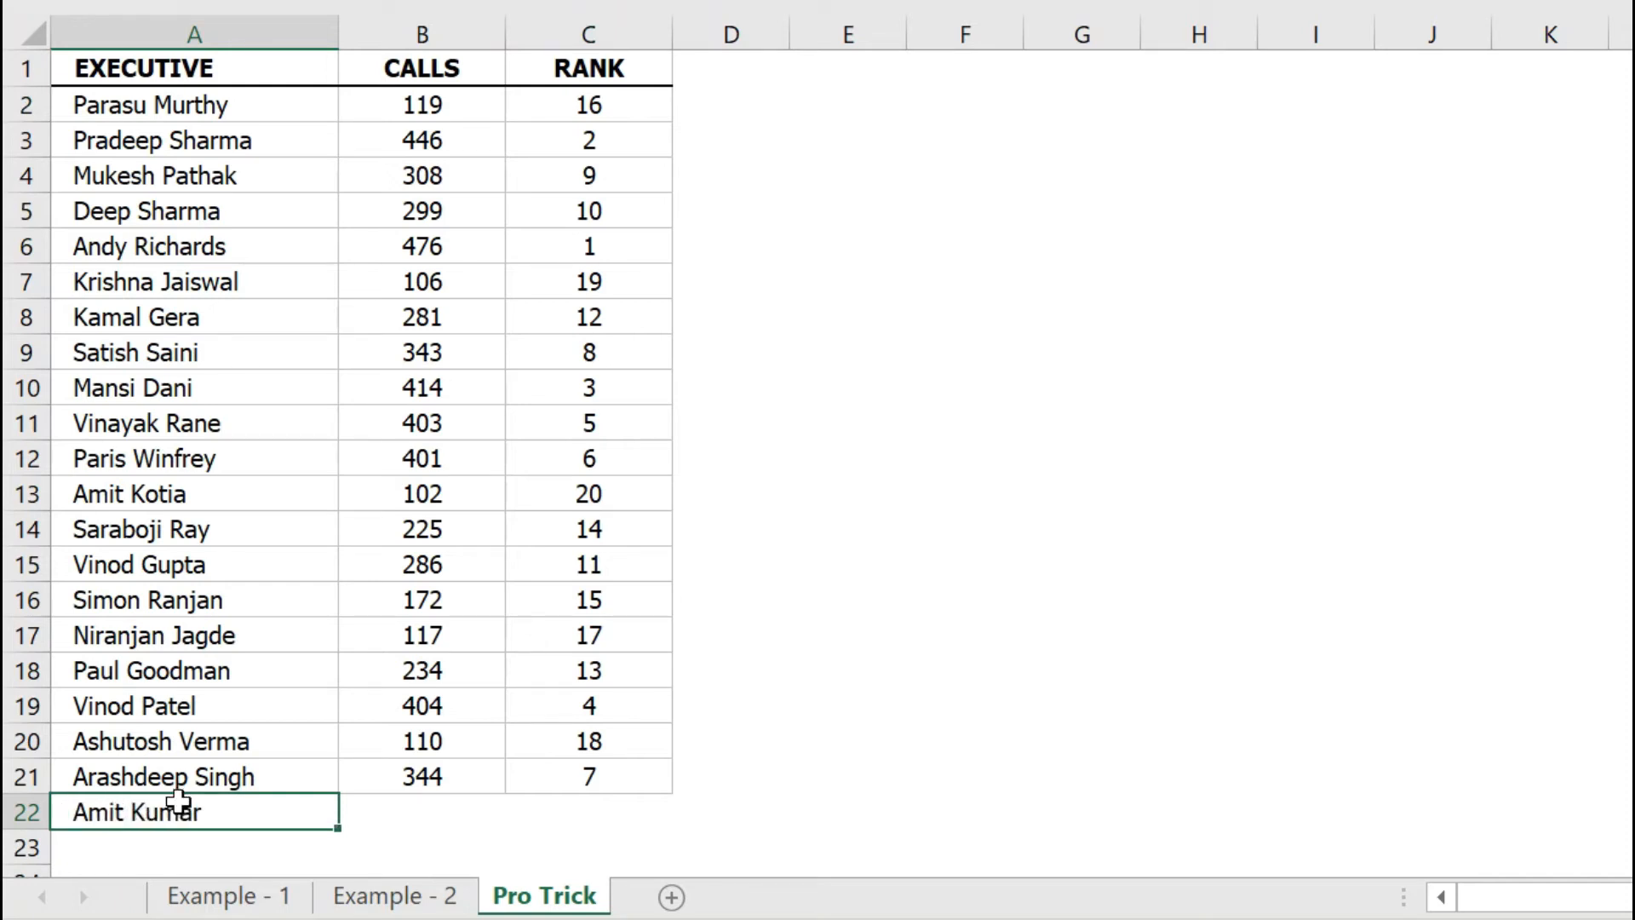
{"action": "key", "text": "Tab"}
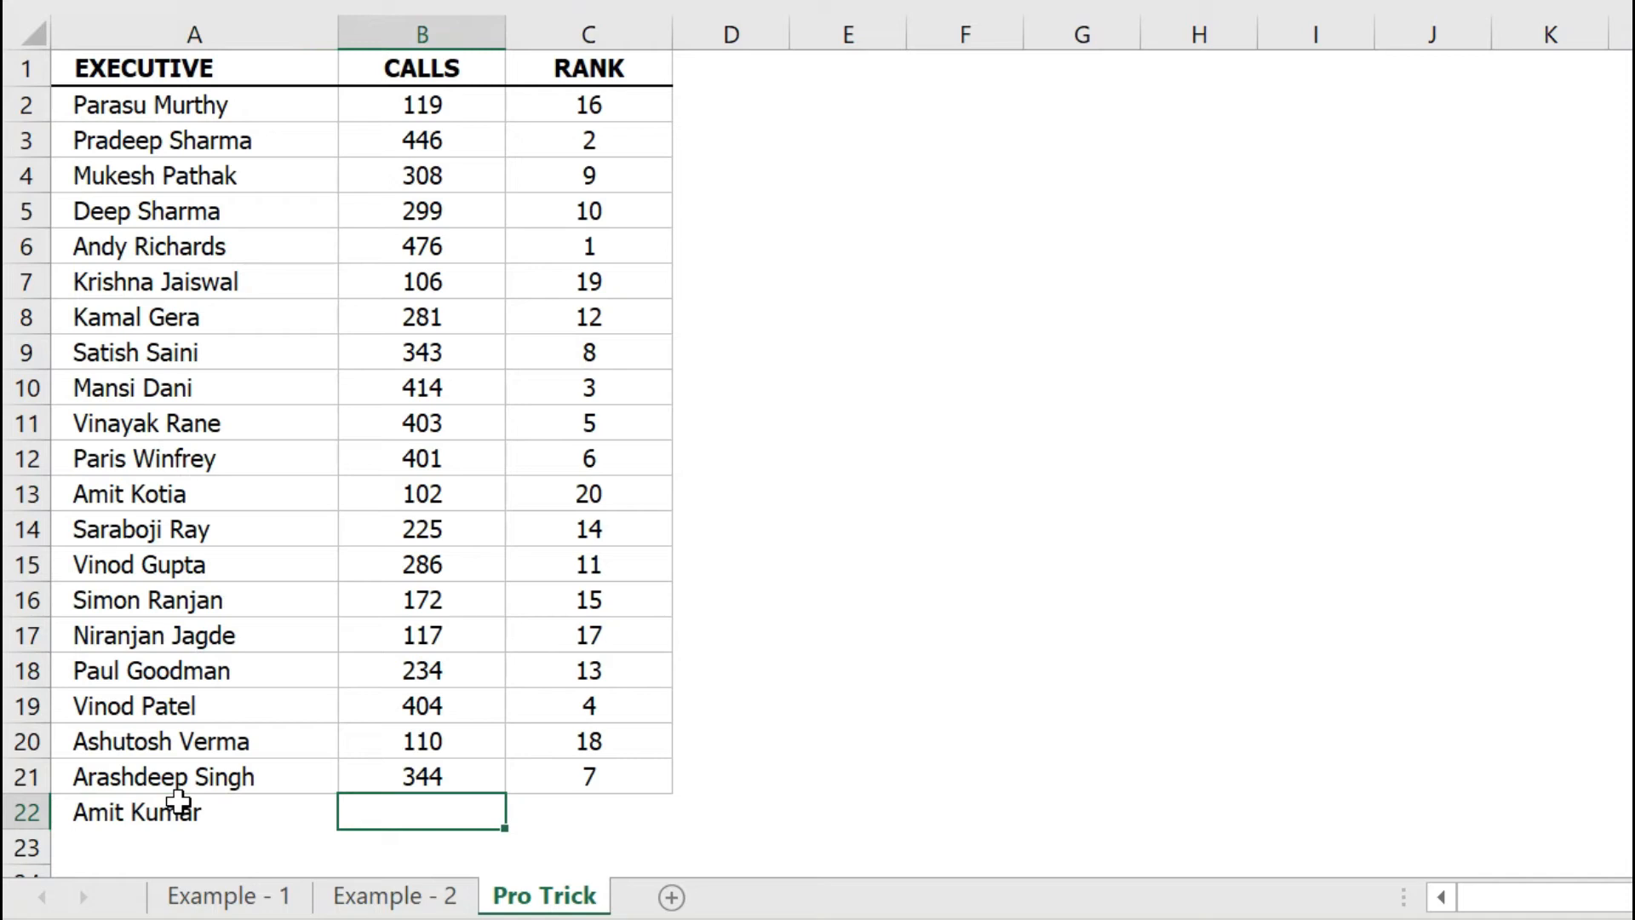
{"action": "type", "text": "299"}
{"action": "key", "text": "Tab"}
{"action": "double_click", "coordinate": [555, 813]}
{"action": "key", "text": "ctrl+z"}
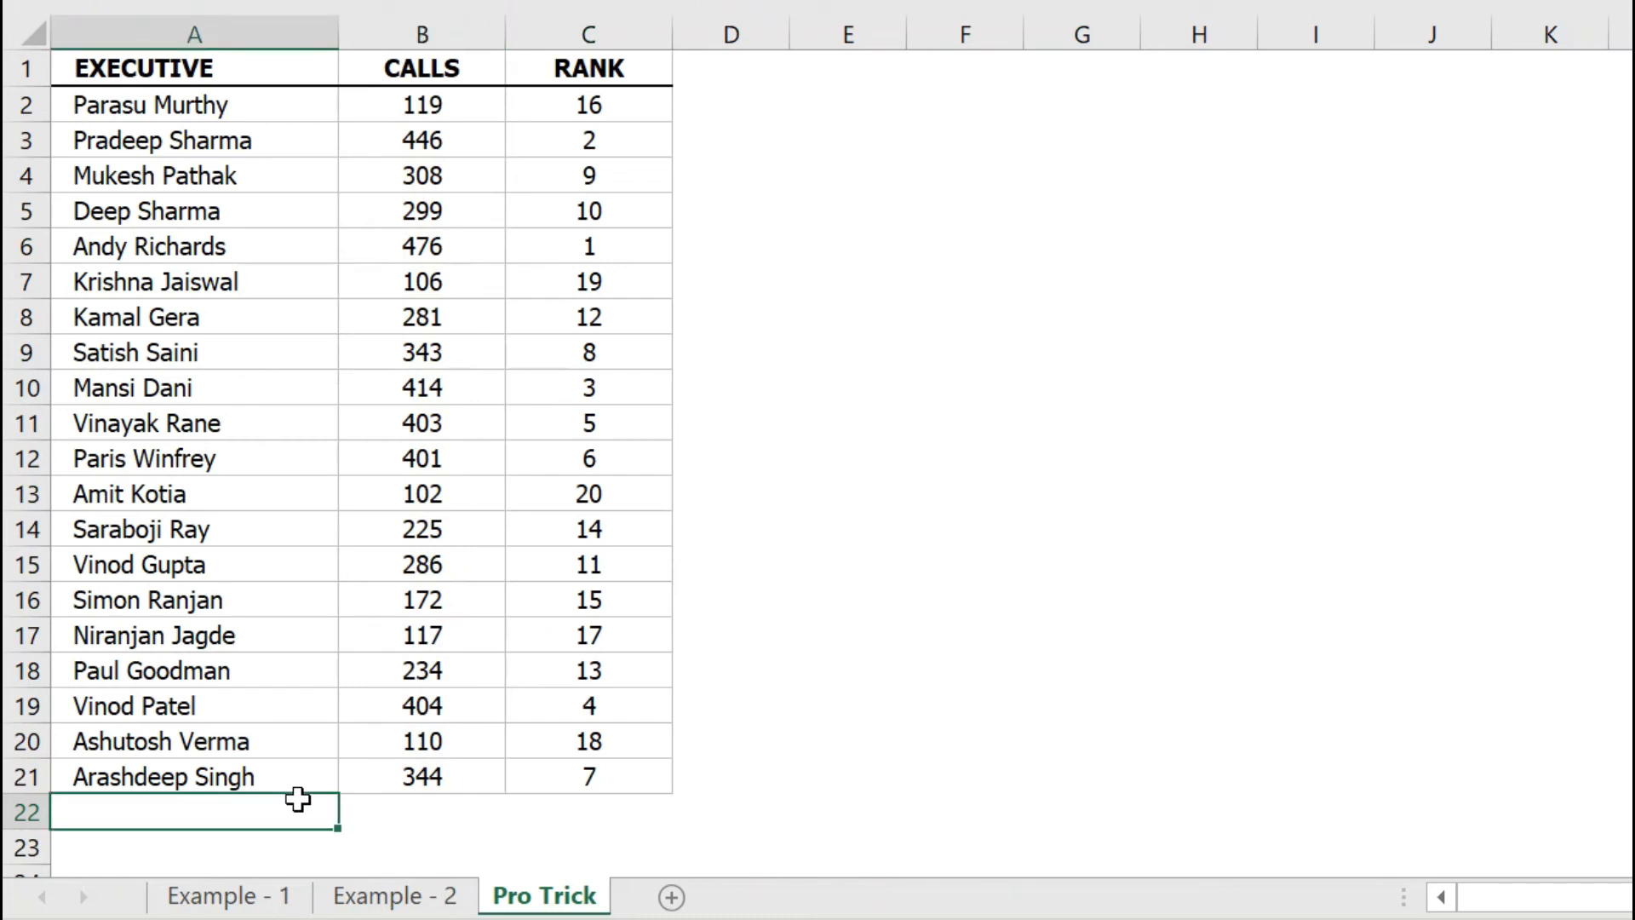
Convert the range A1:C21 on sheet Pro Trick into a table with headers.
{"action": "left_click", "coordinate": [378, 232]}
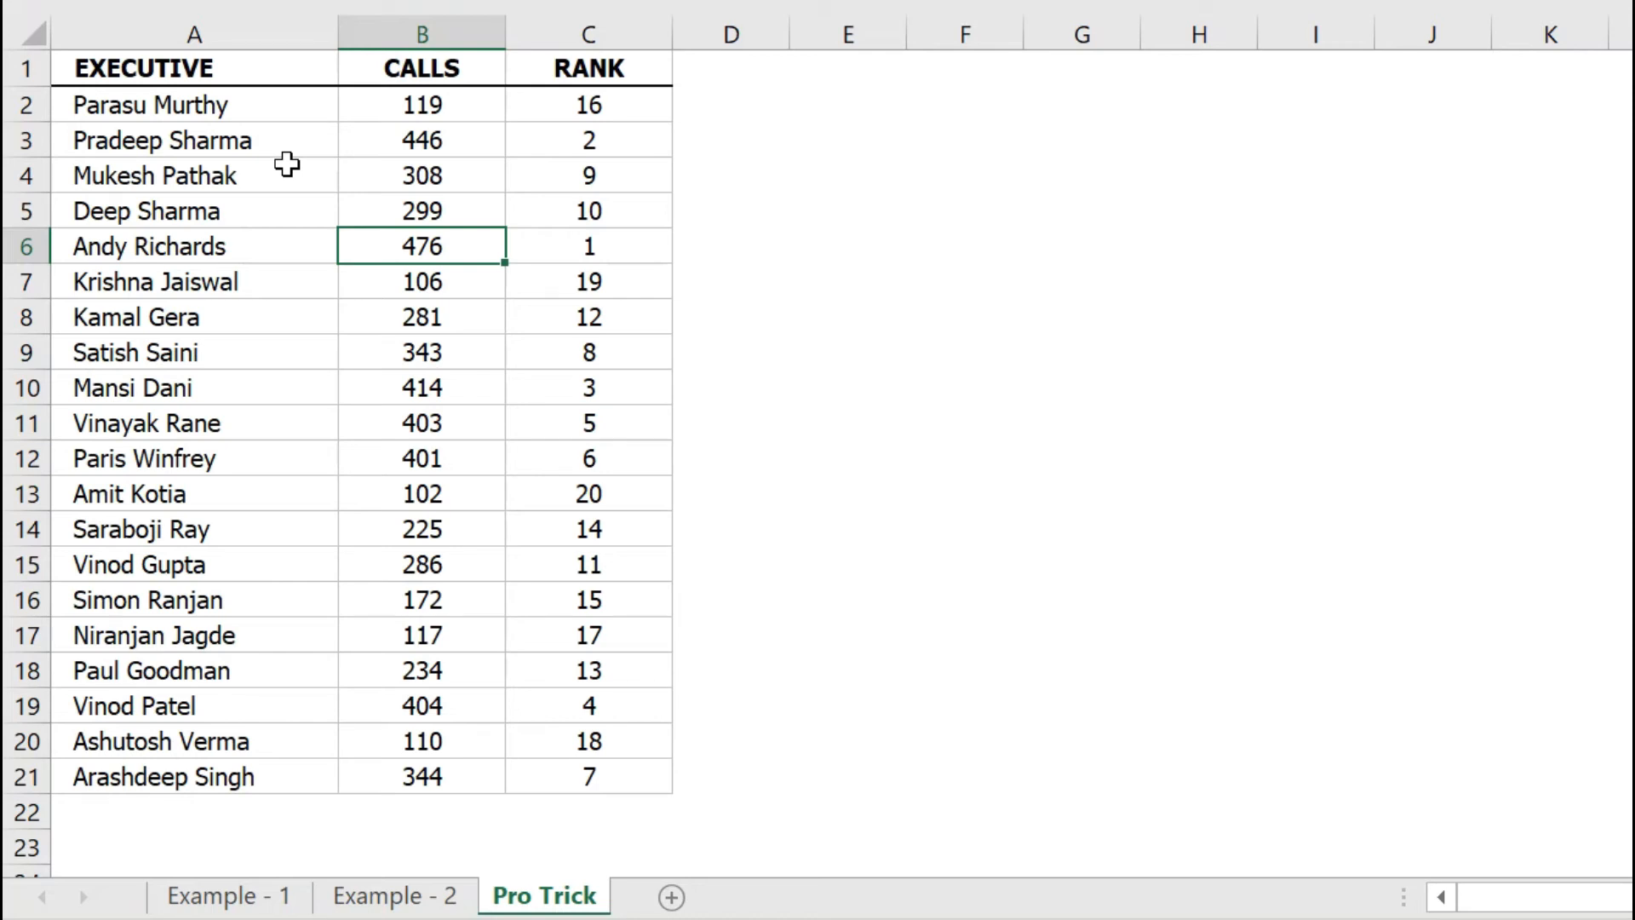
{"action": "key", "text": "ctrl+t"}
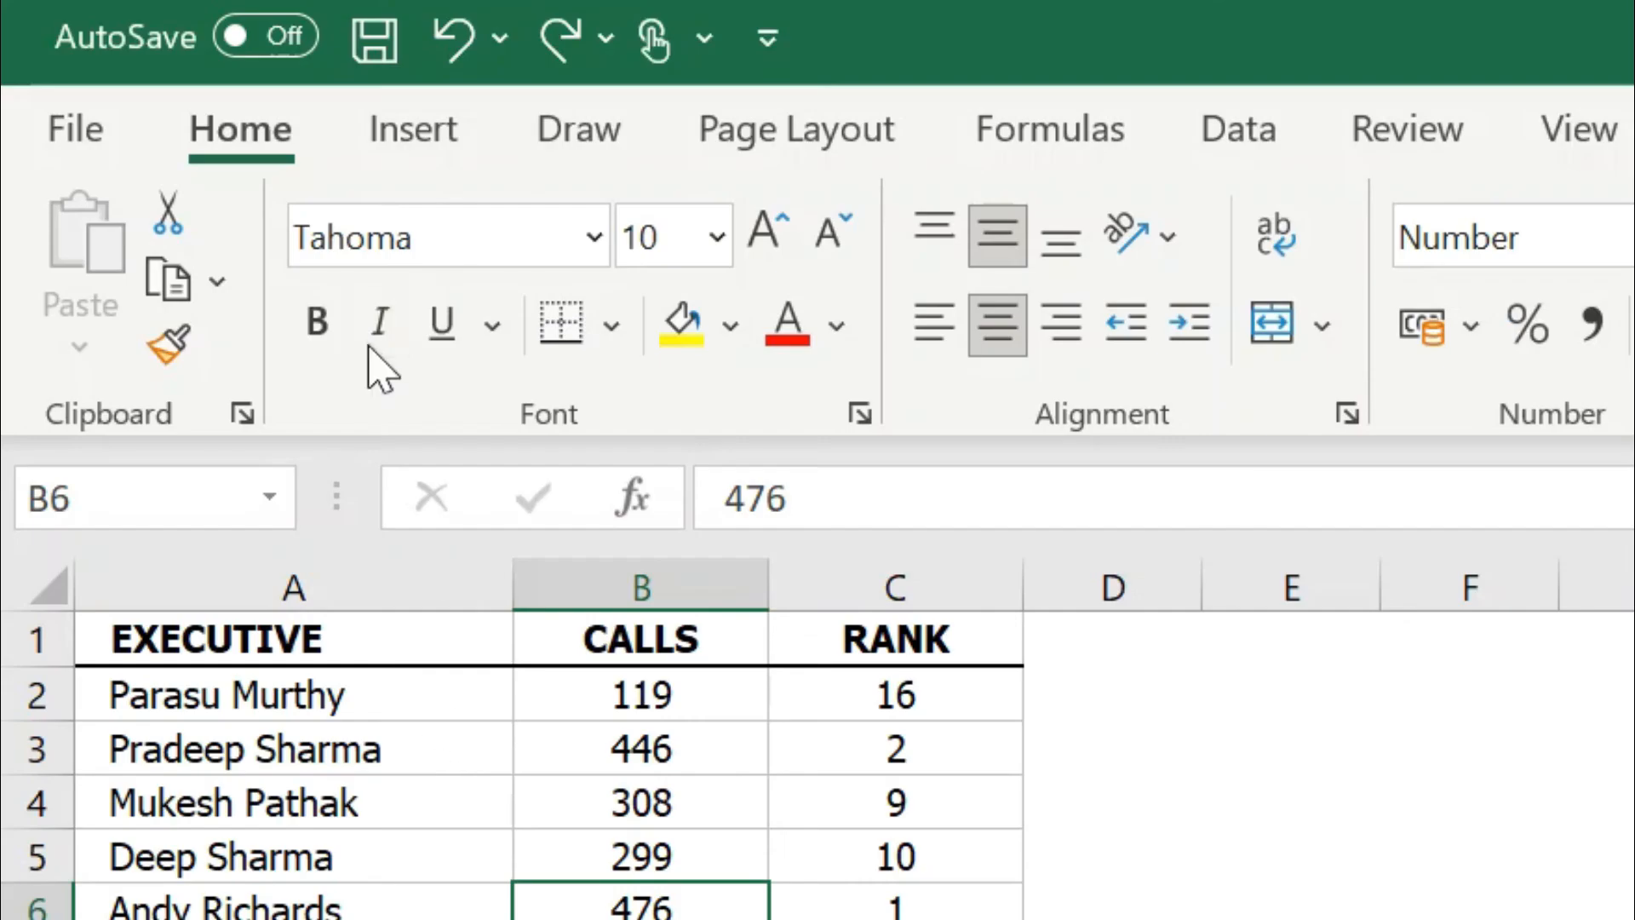
{"action": "left_click", "coordinate": [398, 150]}
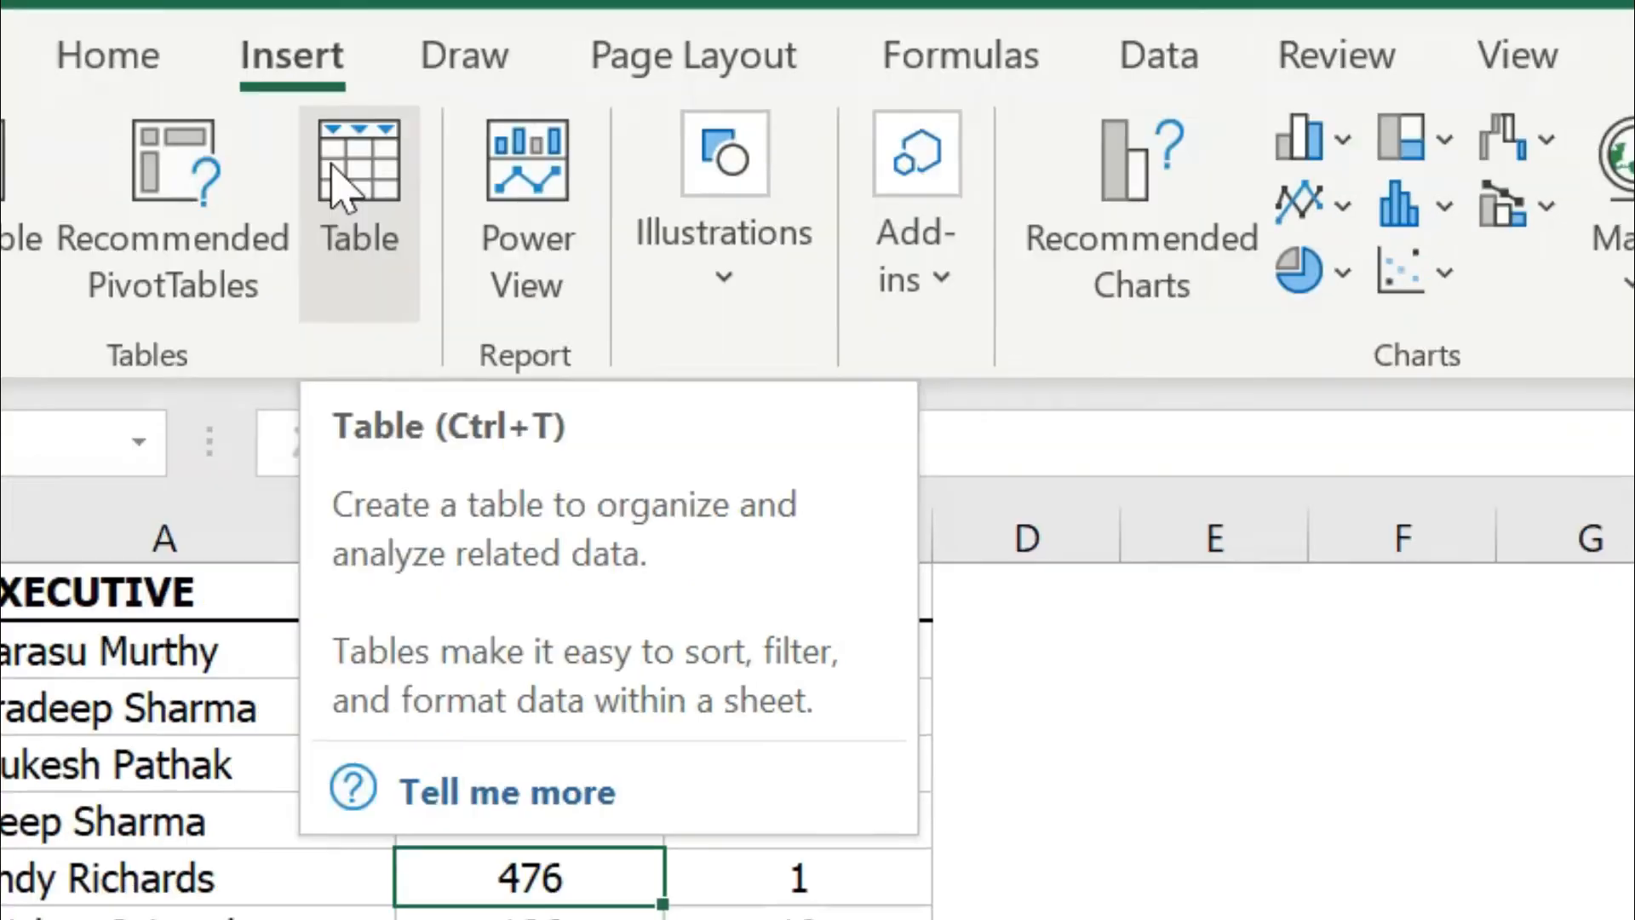
{"action": "left_click", "coordinate": [466, 247]}
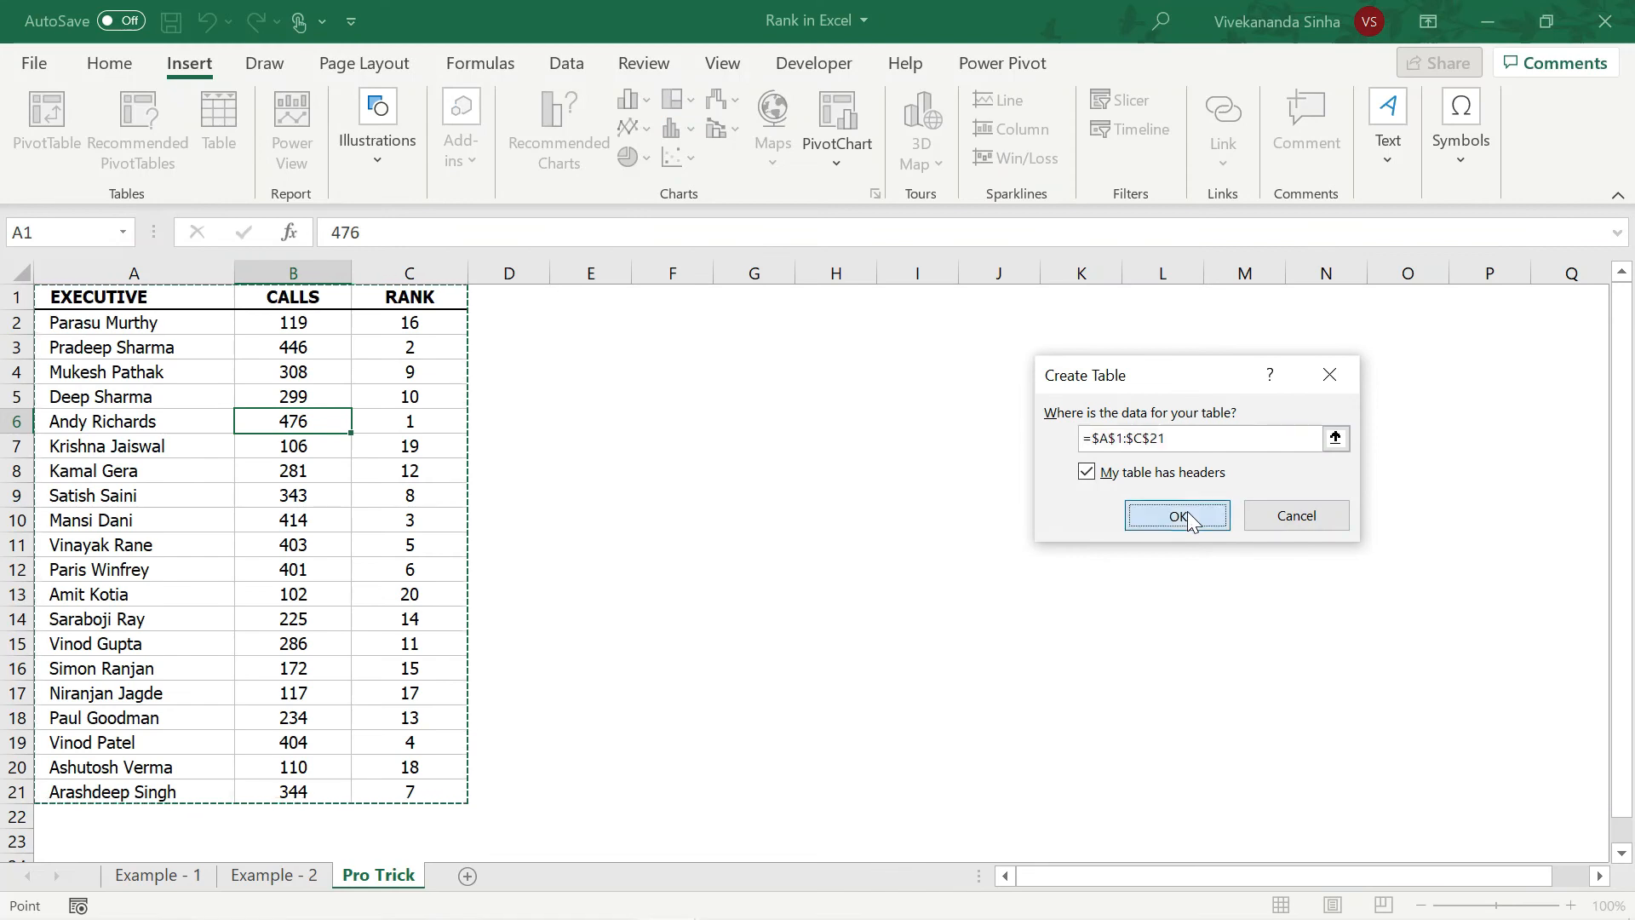
{"action": "left_click", "coordinate": [1176, 514]}
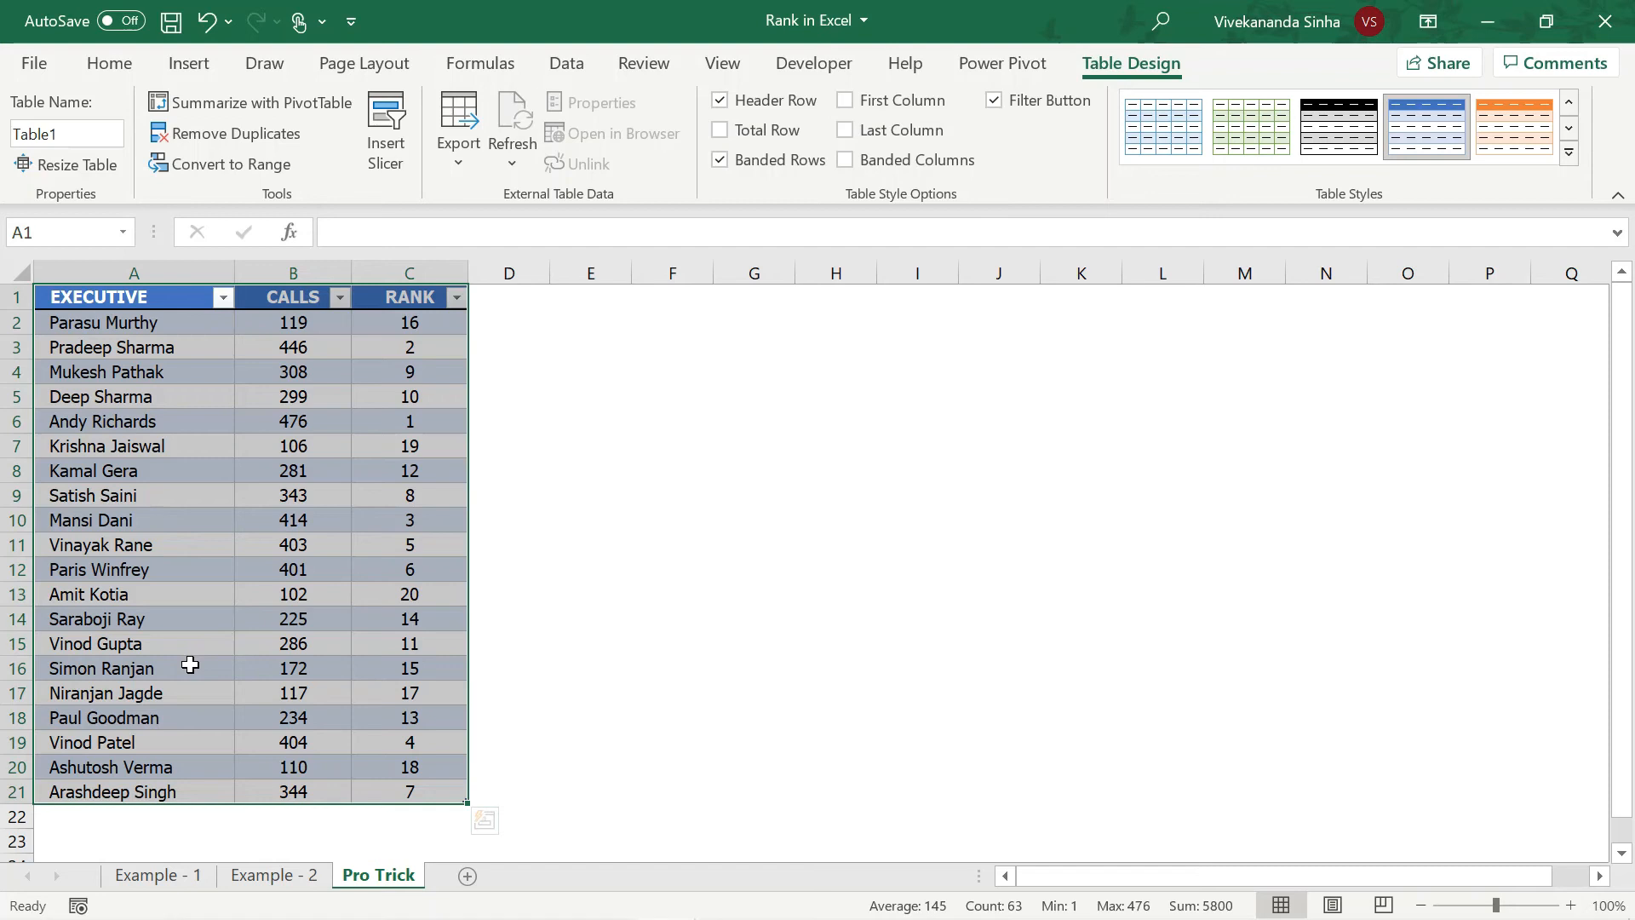
Paste the copied list of additional executives and their calls directly below the table, starting in A22.
{"action": "key", "text": "ctrl+c"}
{"action": "left_click", "coordinate": [128, 818]}
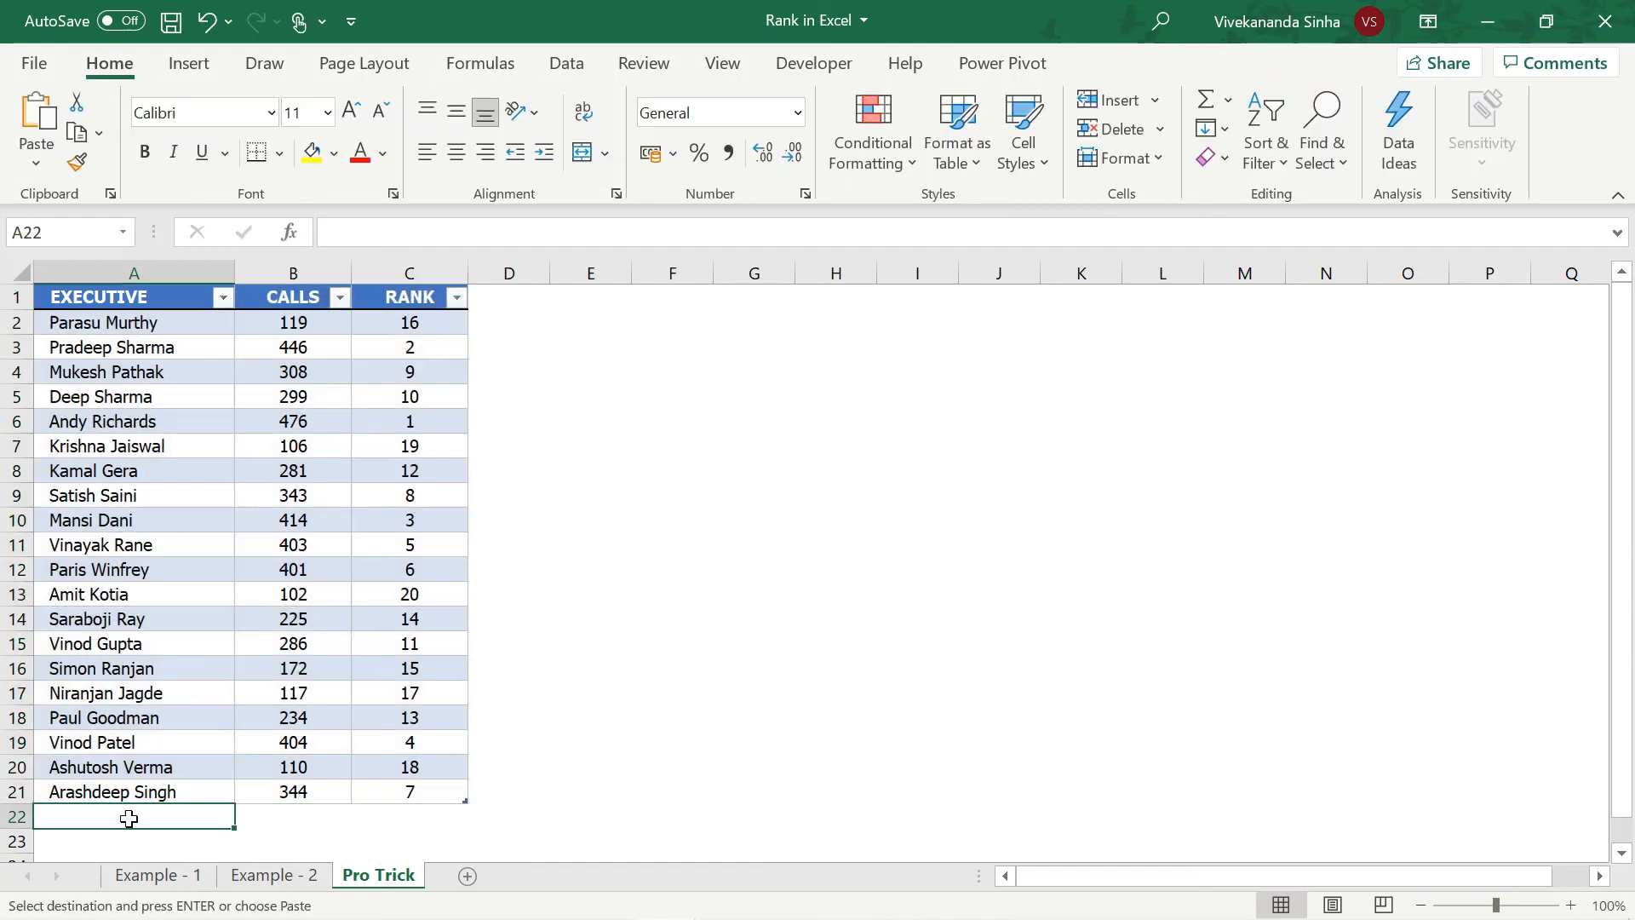
{"action": "key", "text": "ctrl+v"}
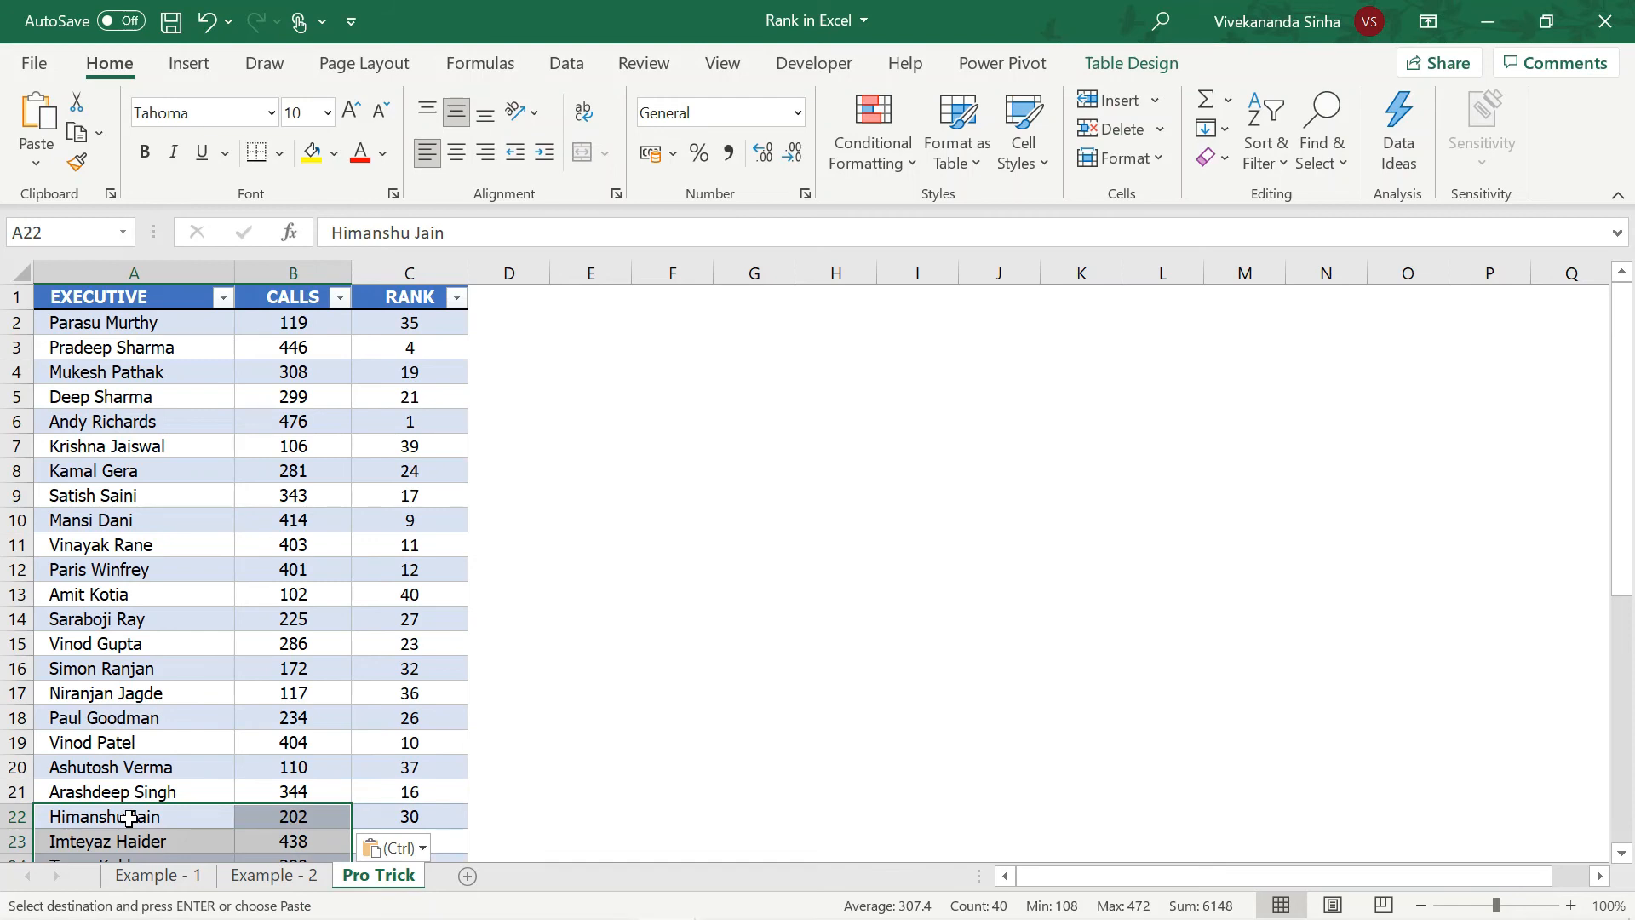
{"action": "scroll", "coordinate": [216, 686], "scroll_direction": "down", "scroll_amount": 3}
{"action": "scroll", "coordinate": [216, 686], "scroll_direction": "down", "scroll_amount": 2}
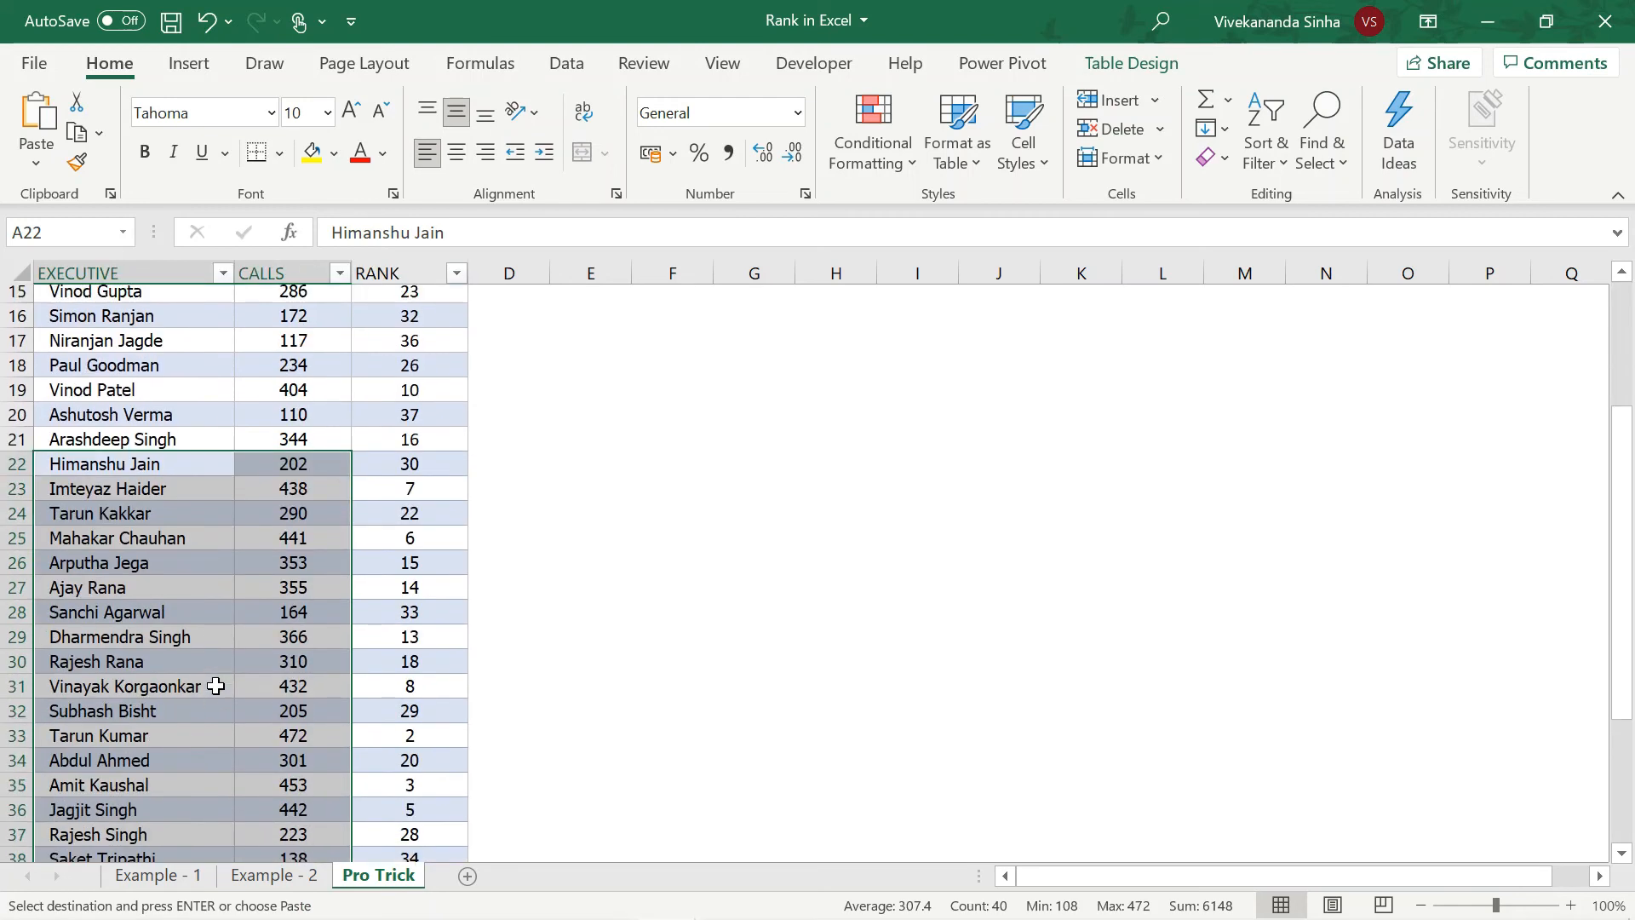
Examine the added rows and inspect the reference range of the RANK formula in C34.
{"action": "left_click", "coordinate": [246, 615]}
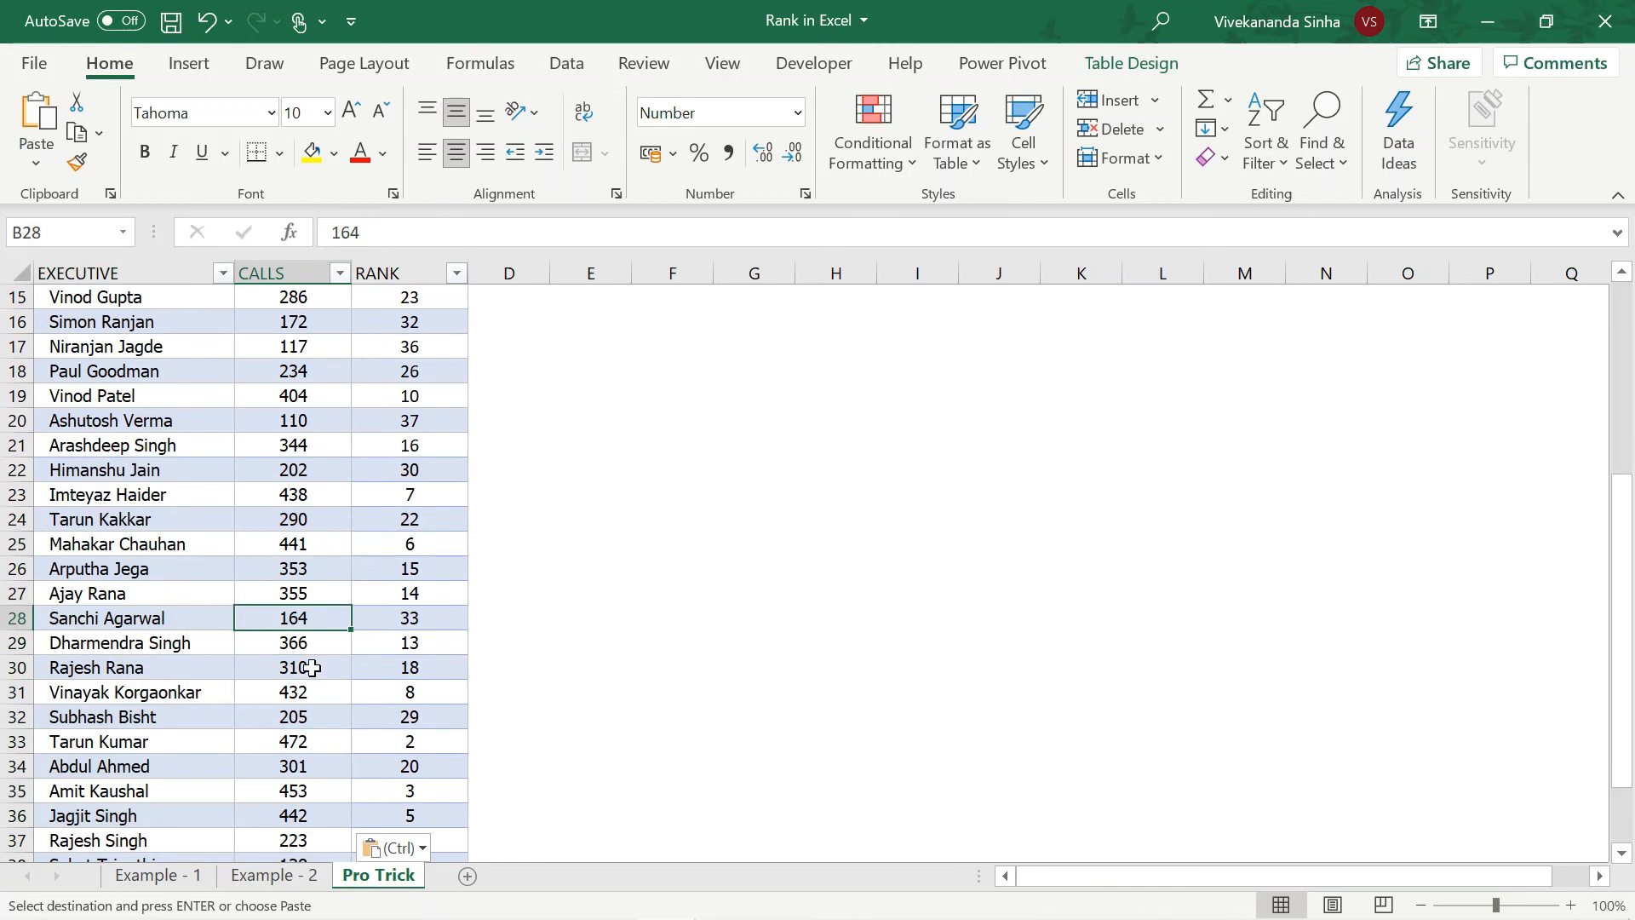
{"action": "scroll", "coordinate": [321, 668], "scroll_direction": "down", "scroll_amount": 2}
{"action": "double_click", "coordinate": [424, 615]}
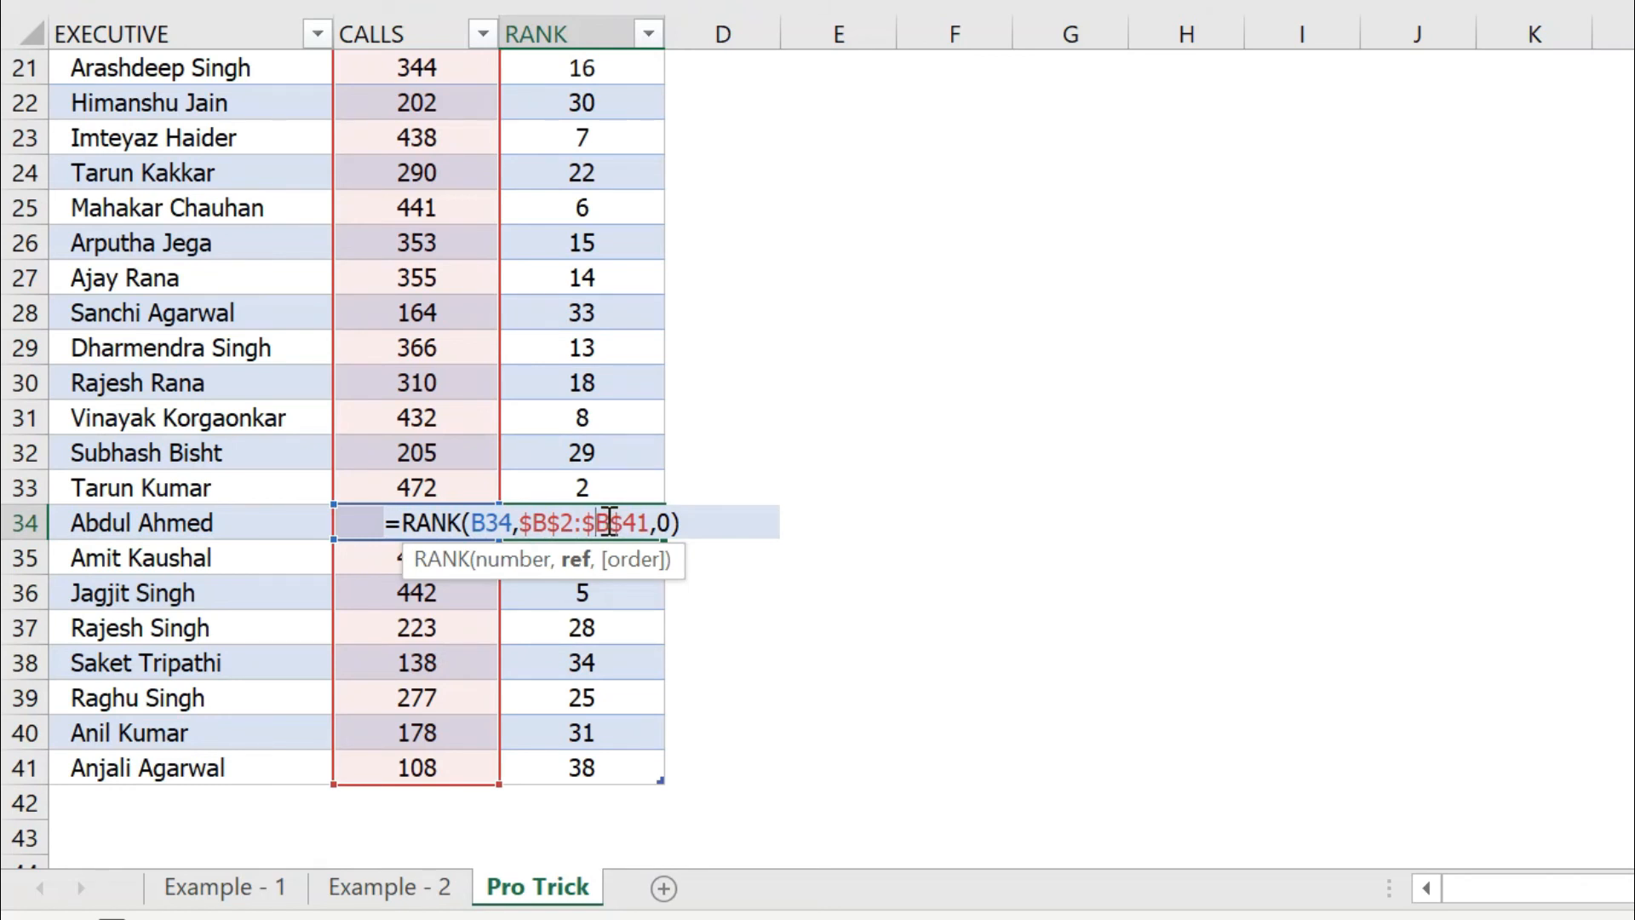
{"action": "key", "text": "Return"}
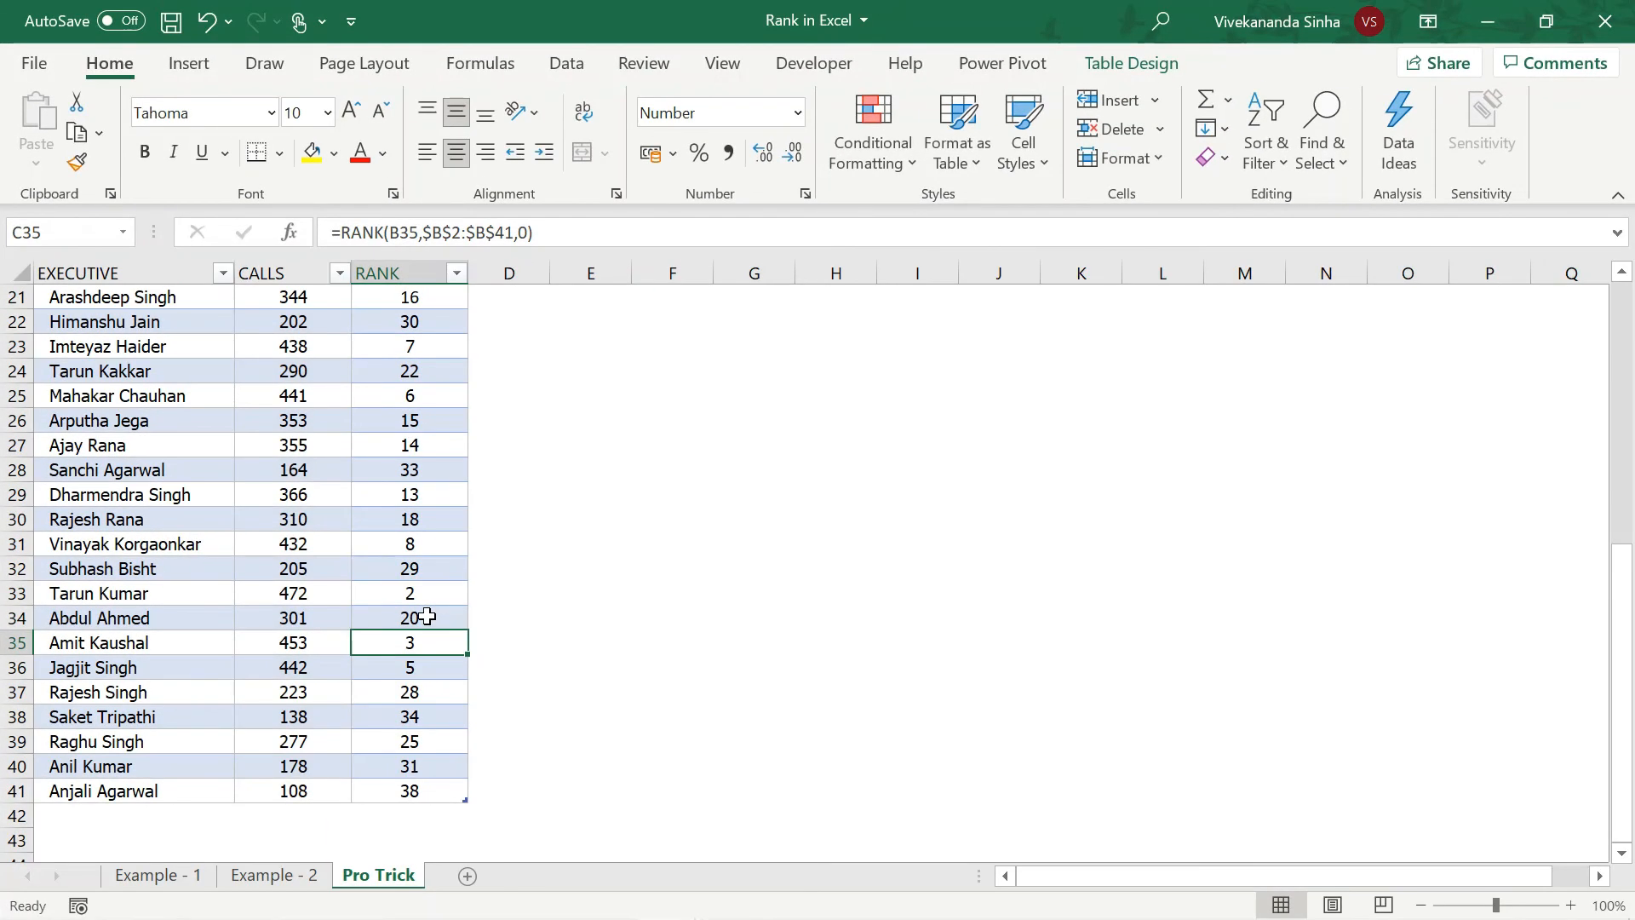
Add another executive's name with 221 calls in row 42 directly below the table and check the RANK formula in C42.
{"action": "scroll", "coordinate": [427, 616], "scroll_direction": "down", "scroll_amount": 2}
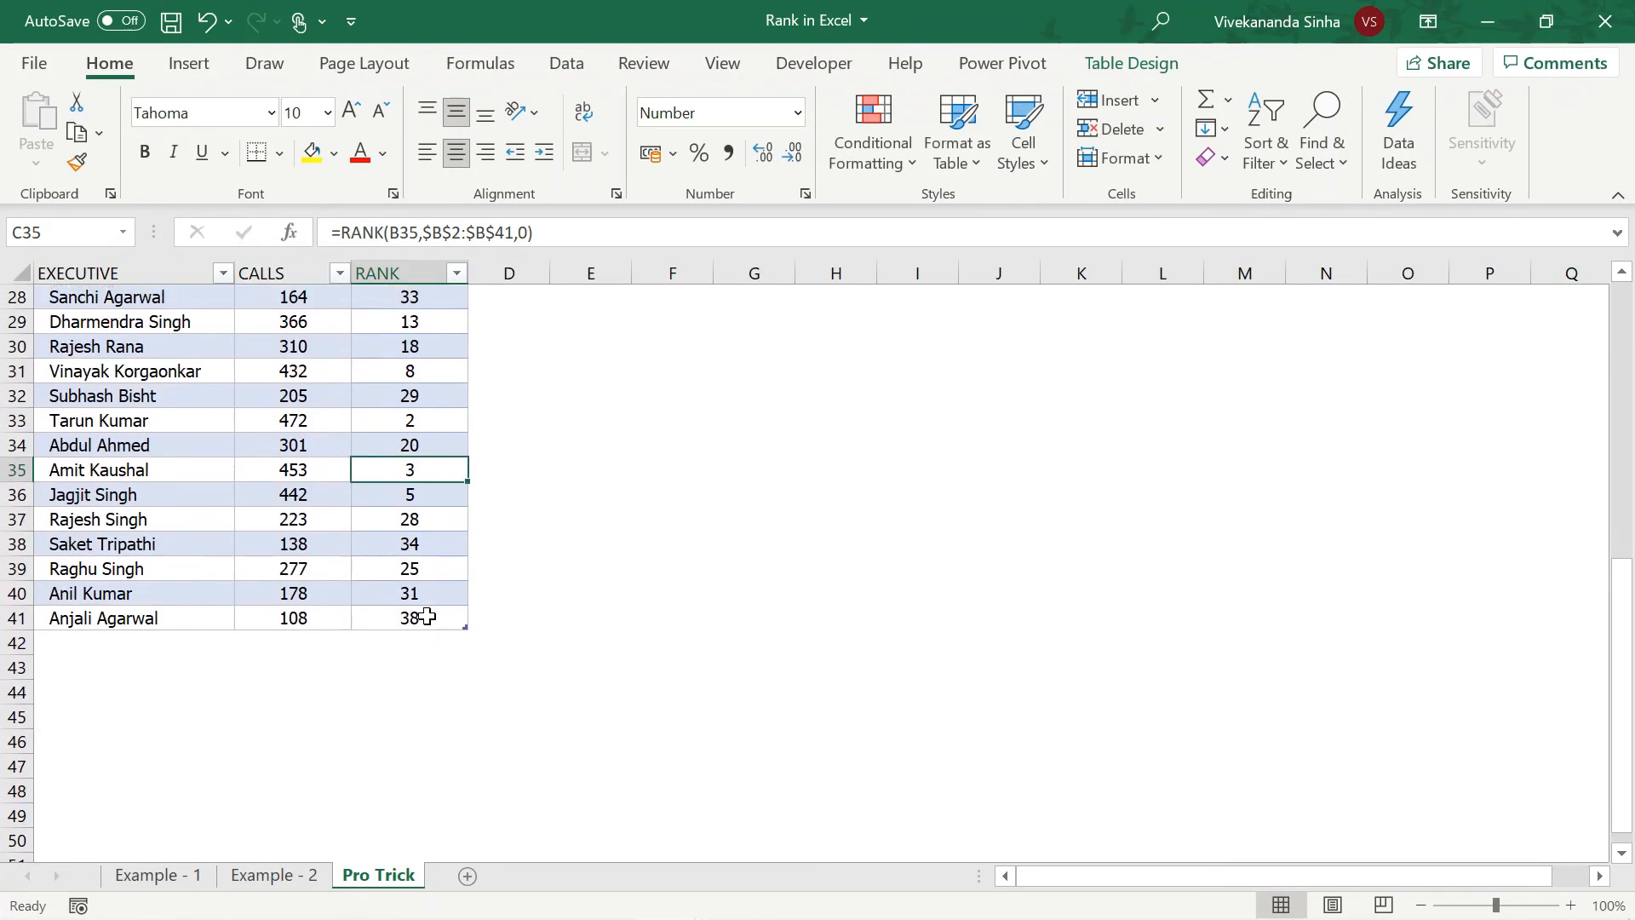
{"action": "left_click", "coordinate": [166, 640]}
{"action": "type", "text": "Ami"}
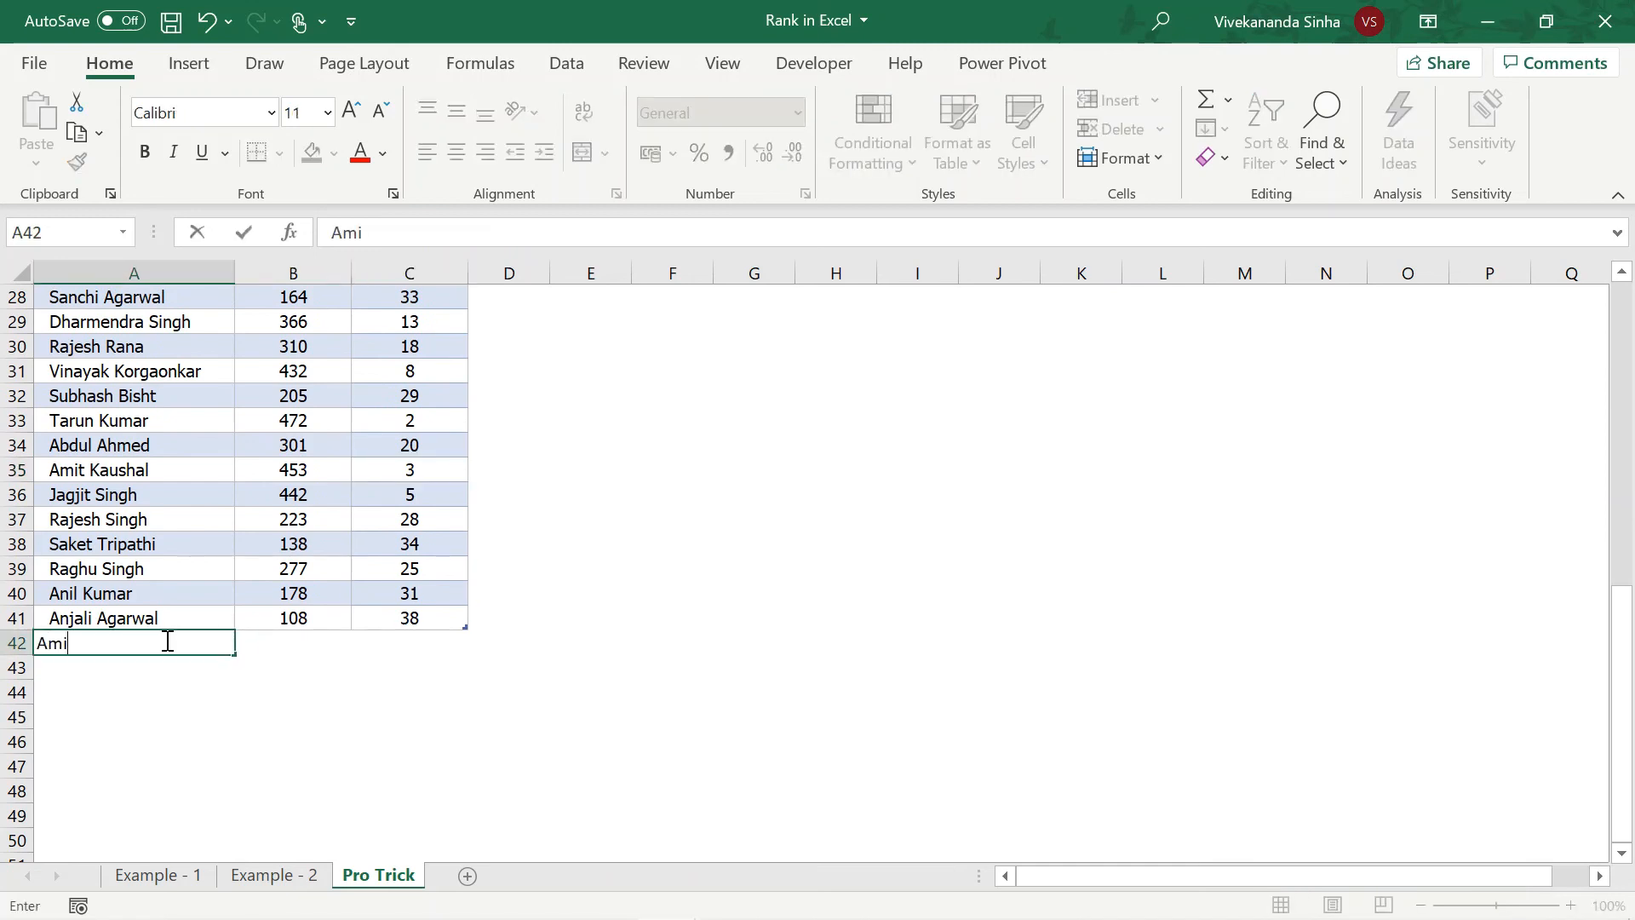
{"action": "type", "text": "t Sharma"}
{"action": "key", "text": "Tab"}
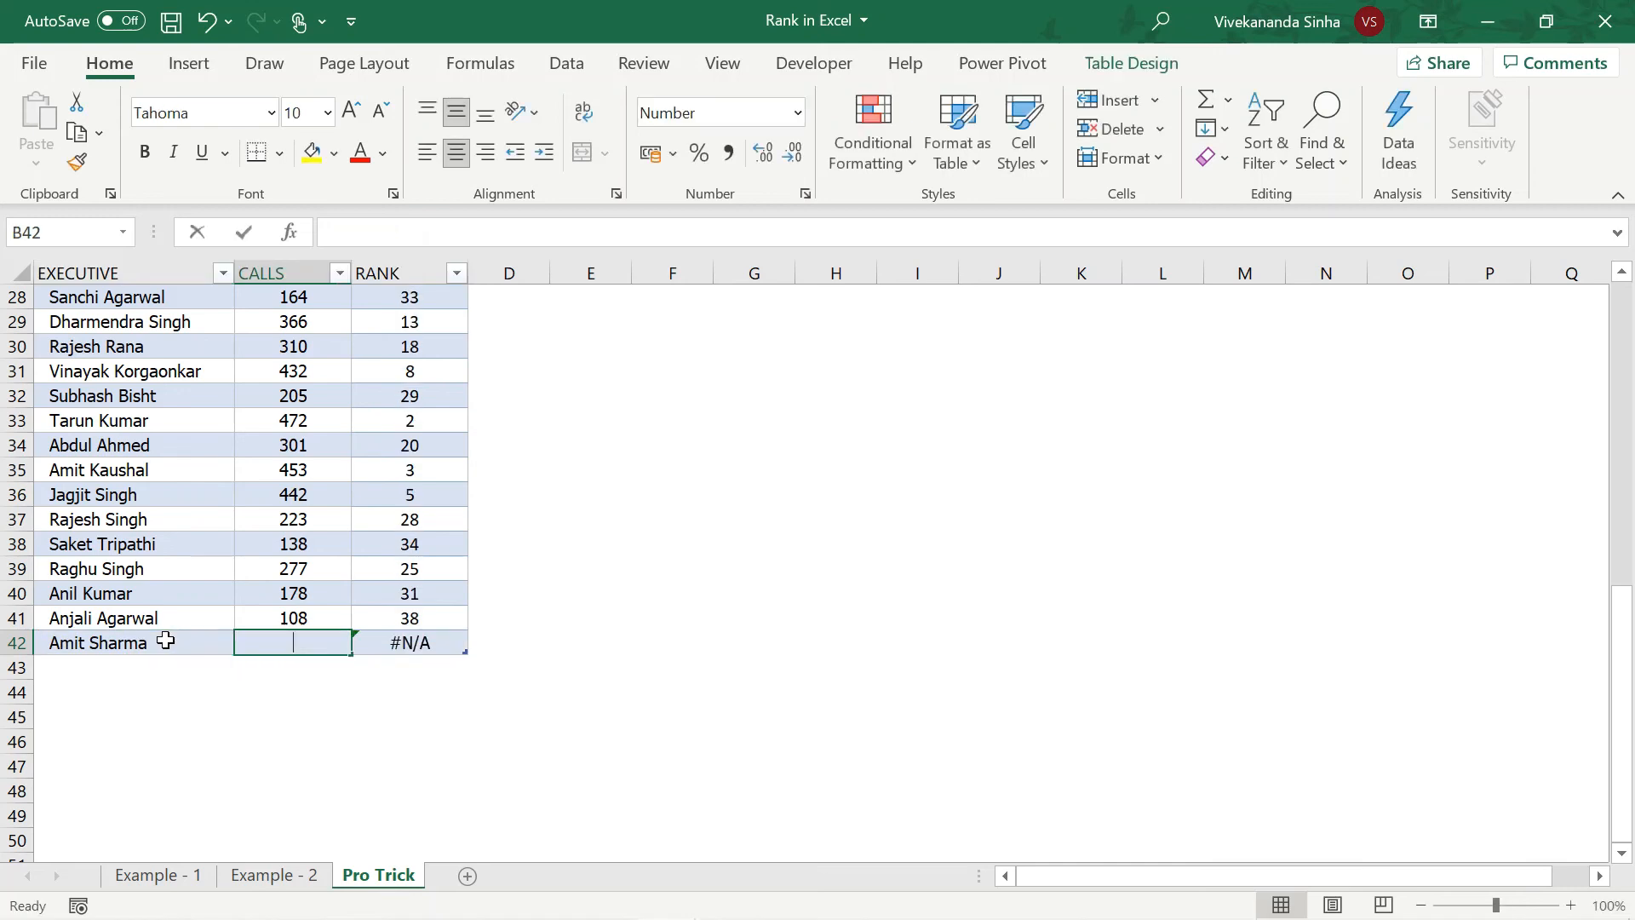
{"action": "type", "text": "221"}
{"action": "key", "text": "Return"}
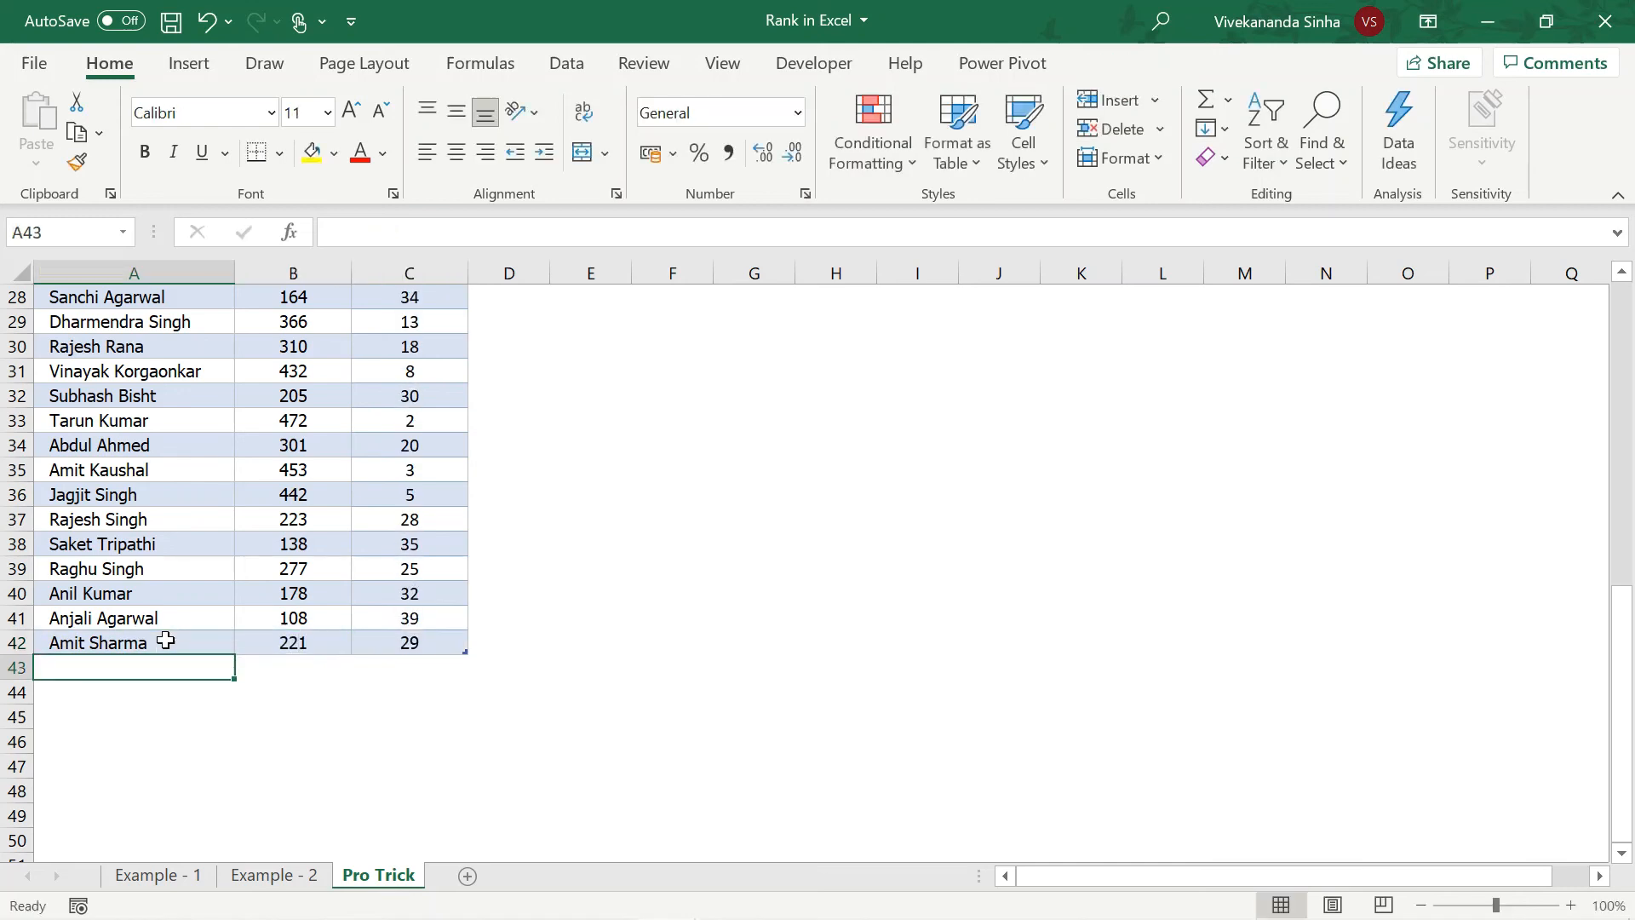
{"action": "double_click", "coordinate": [404, 642]}
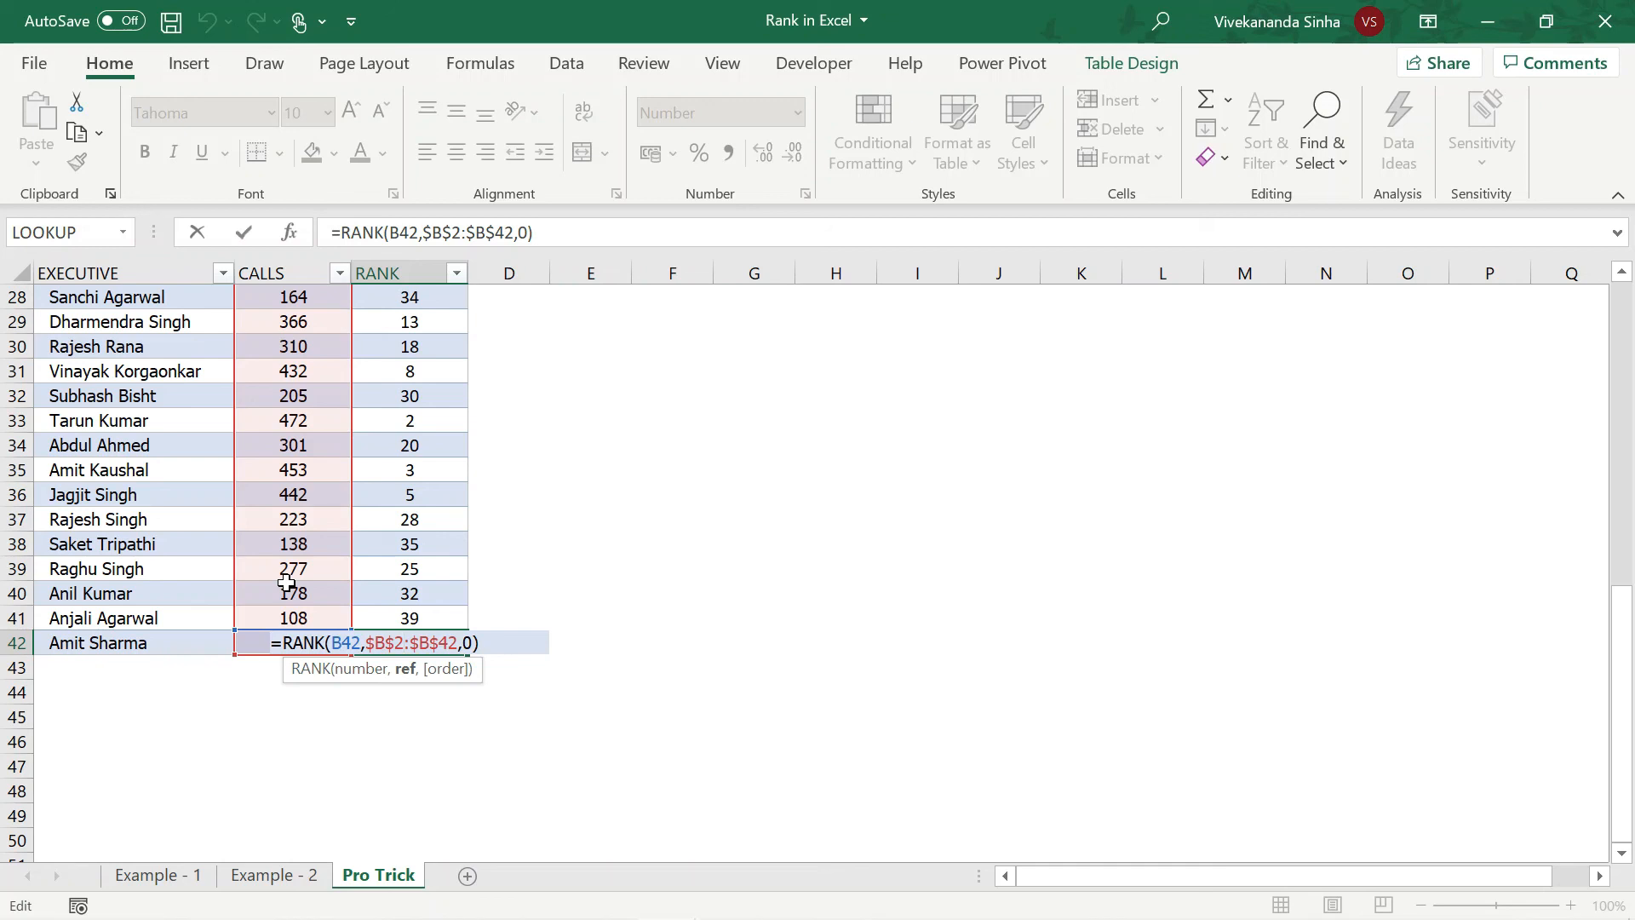
{"action": "key", "text": "ctrl+Return"}
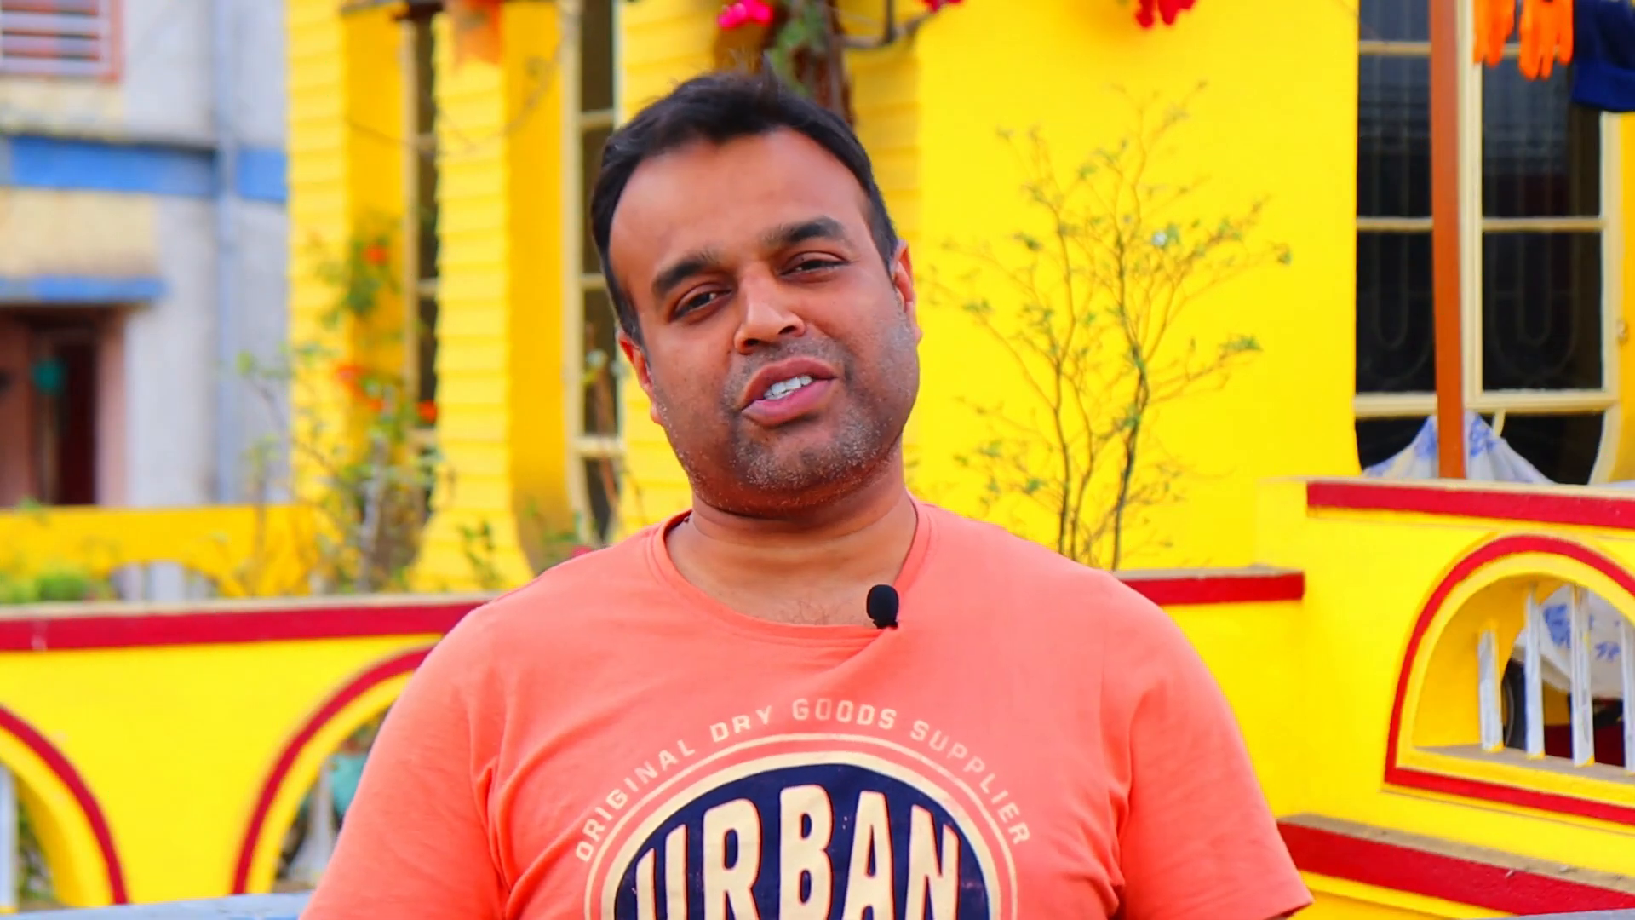